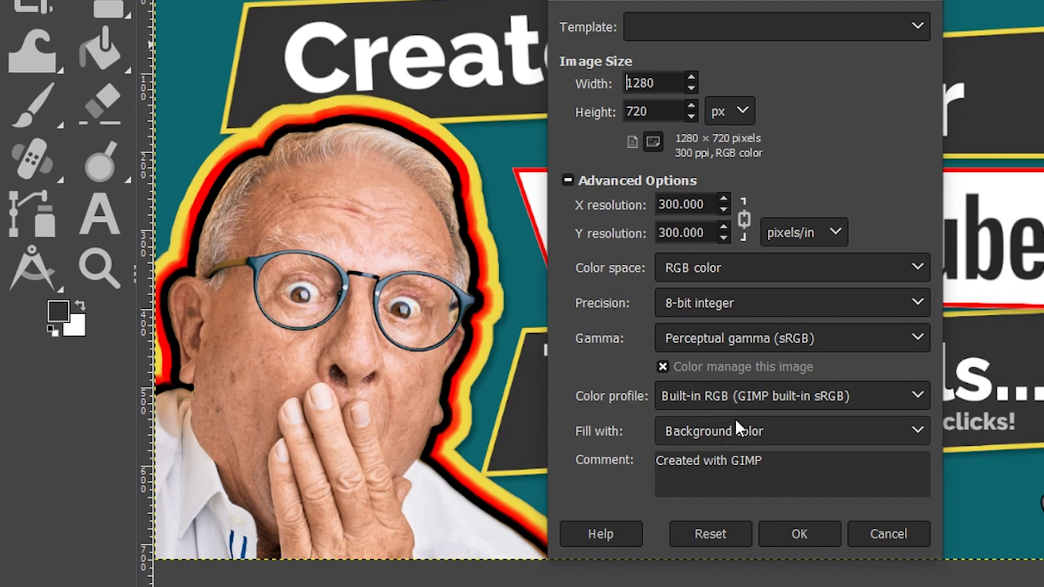
Set the new image to fill with the foreground color and change the foreground color to teal 0e676f
click(737, 432)
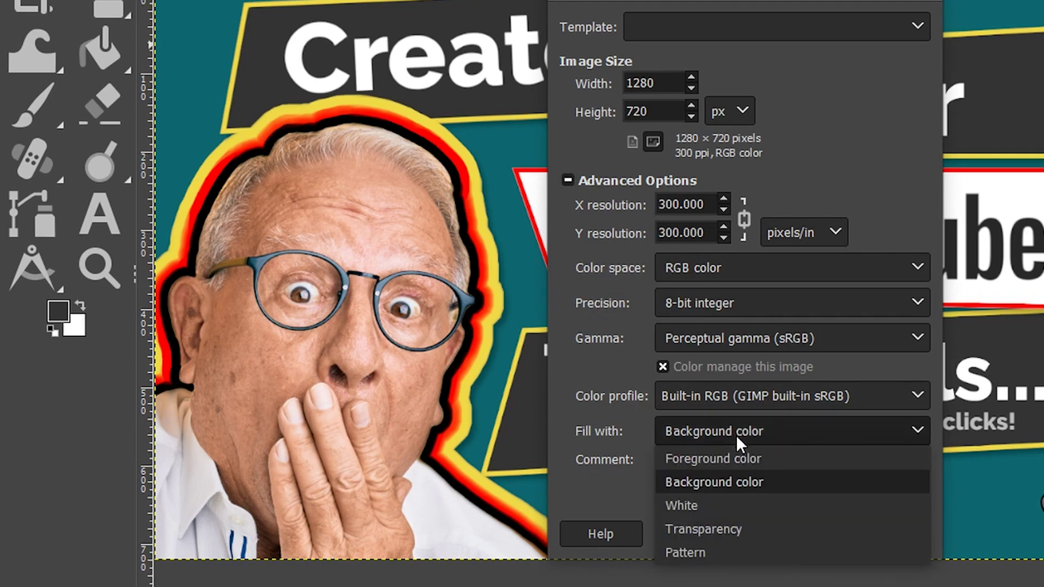
click(738, 456)
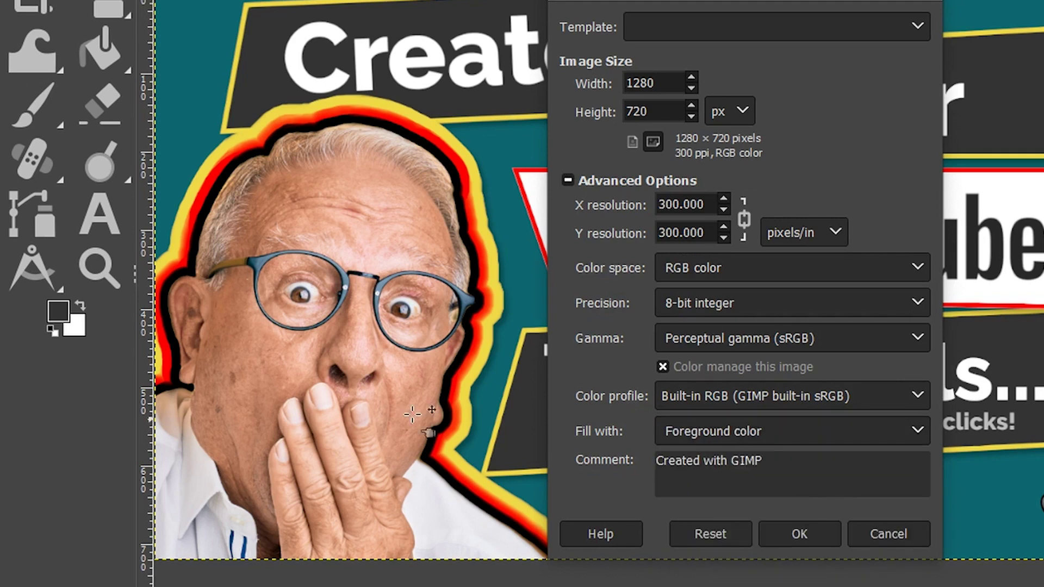
click(62, 312)
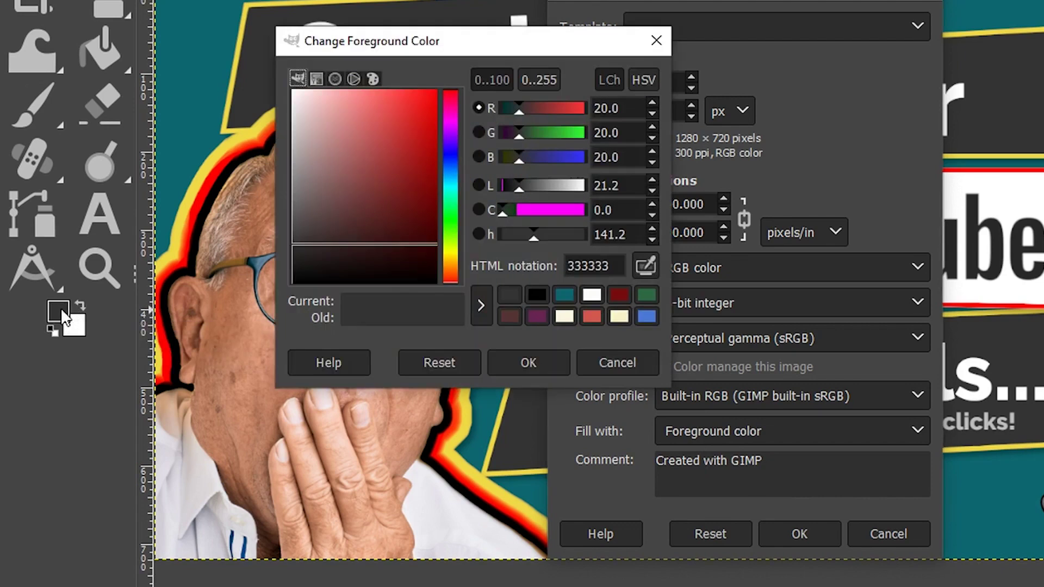
click(565, 296)
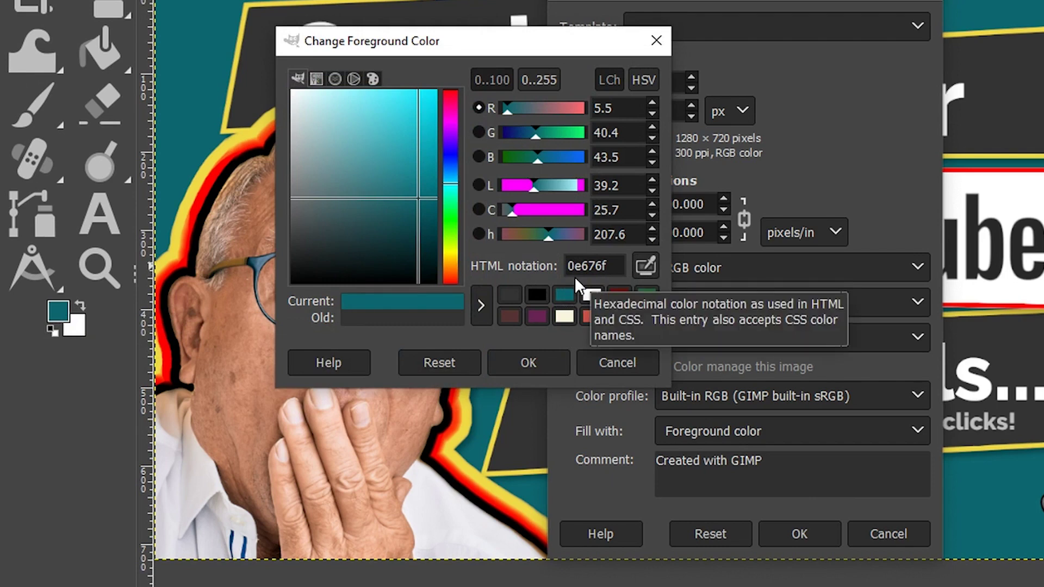
double_click(564, 267)
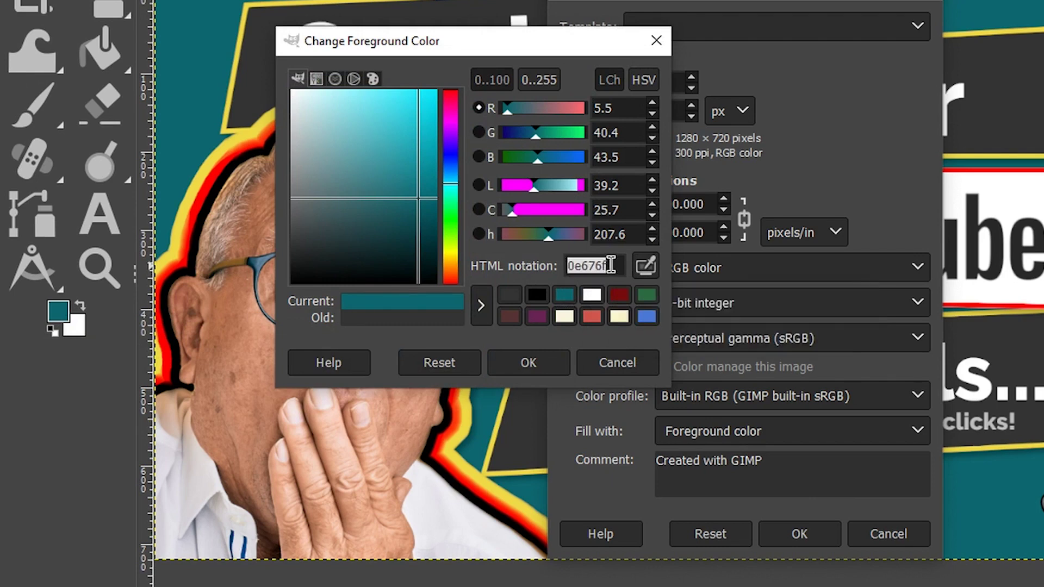
click(611, 266)
click(508, 361)
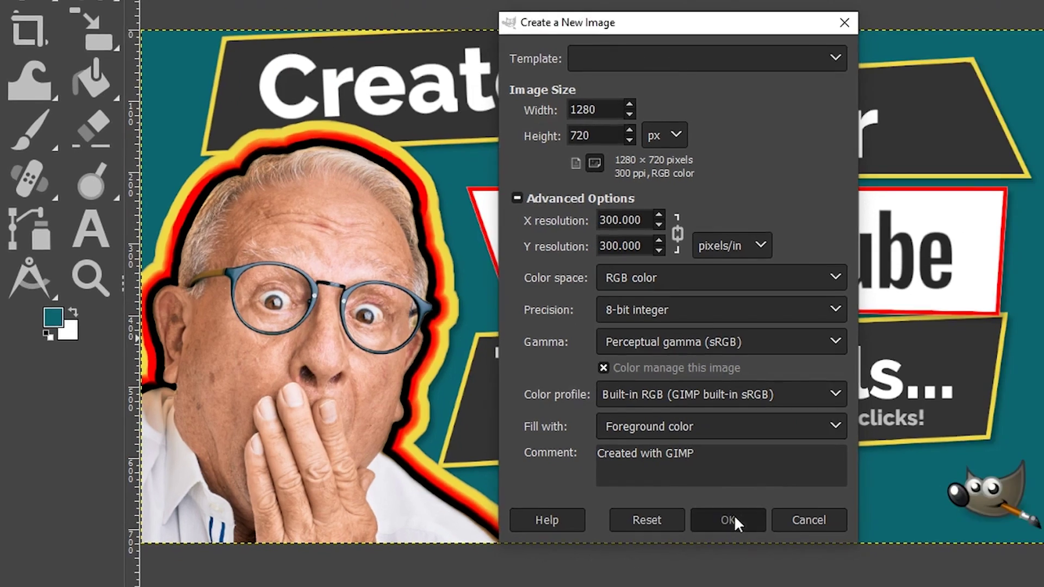
Create the 1280 × 720 px image and add the GIMP logo, the man's photo and the YouTube logo files as layers
click(800, 534)
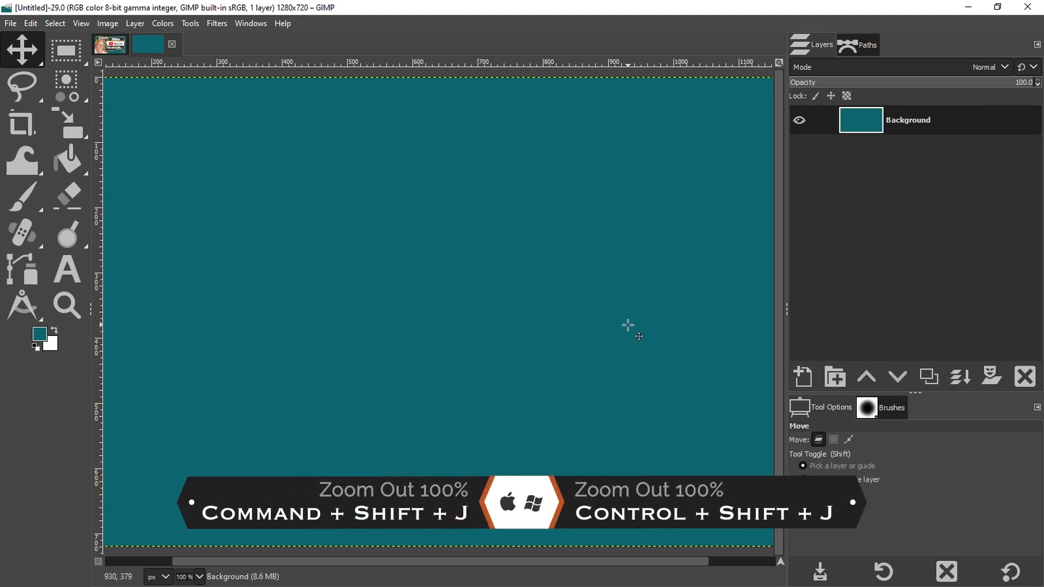
key(ctrl+shift+j)
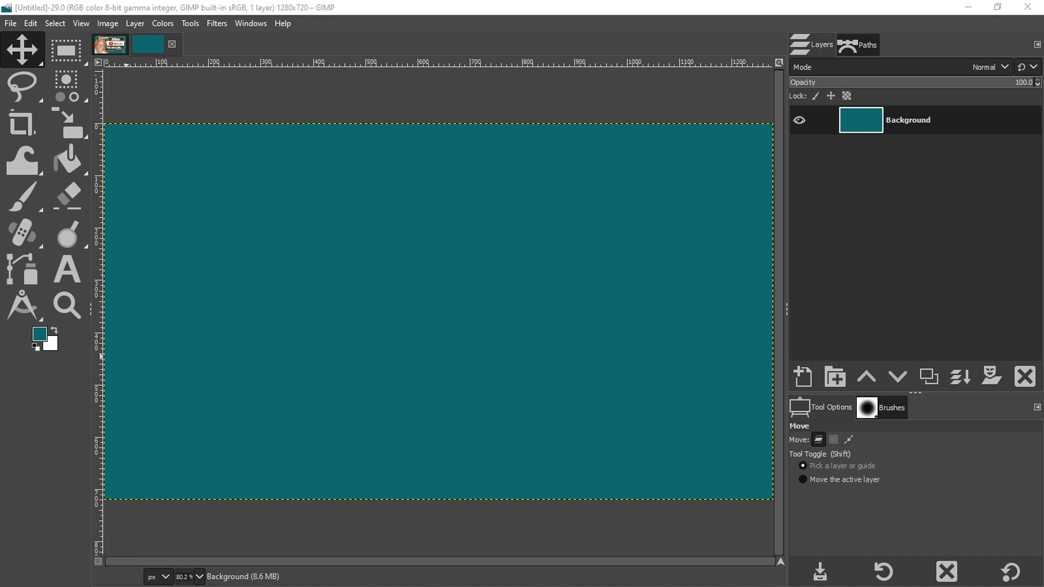
drag(307, 346, 706, 359)
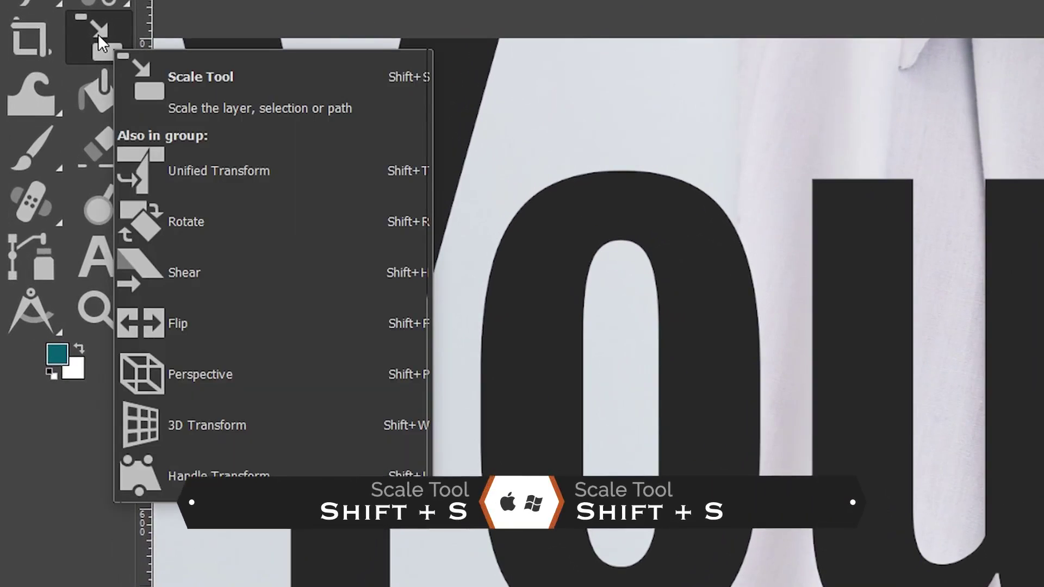
Scale the YouTube logo layer proportionally to a height of 125 px with the Scale tool
right_click(98, 34)
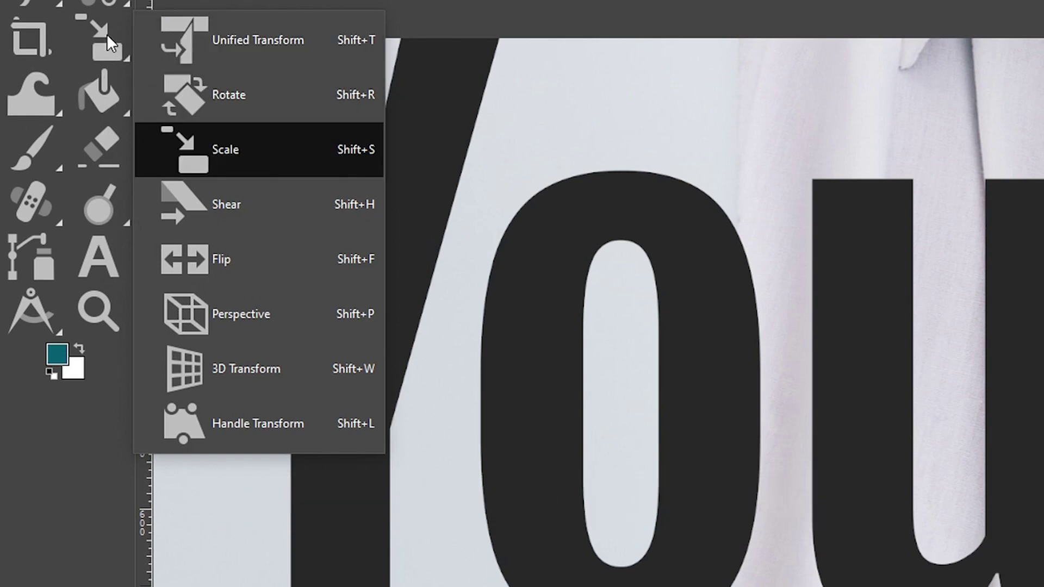
click(209, 39)
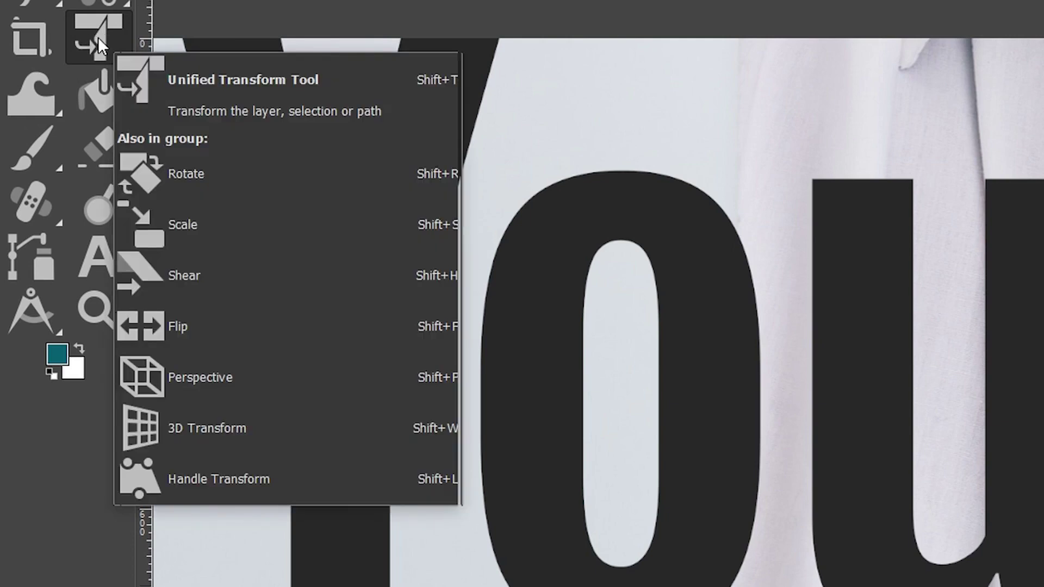
right_click(98, 37)
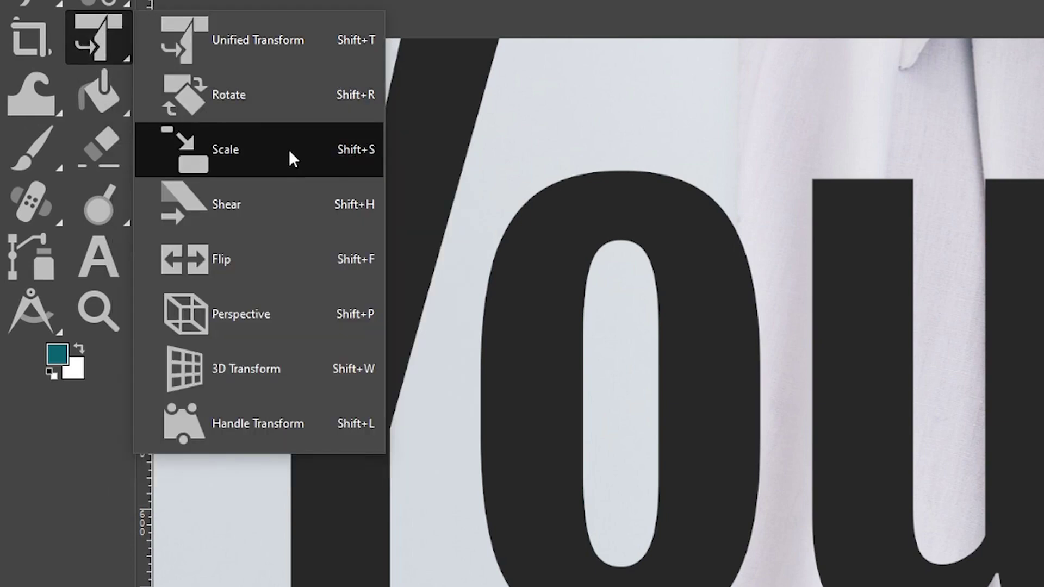
click(356, 155)
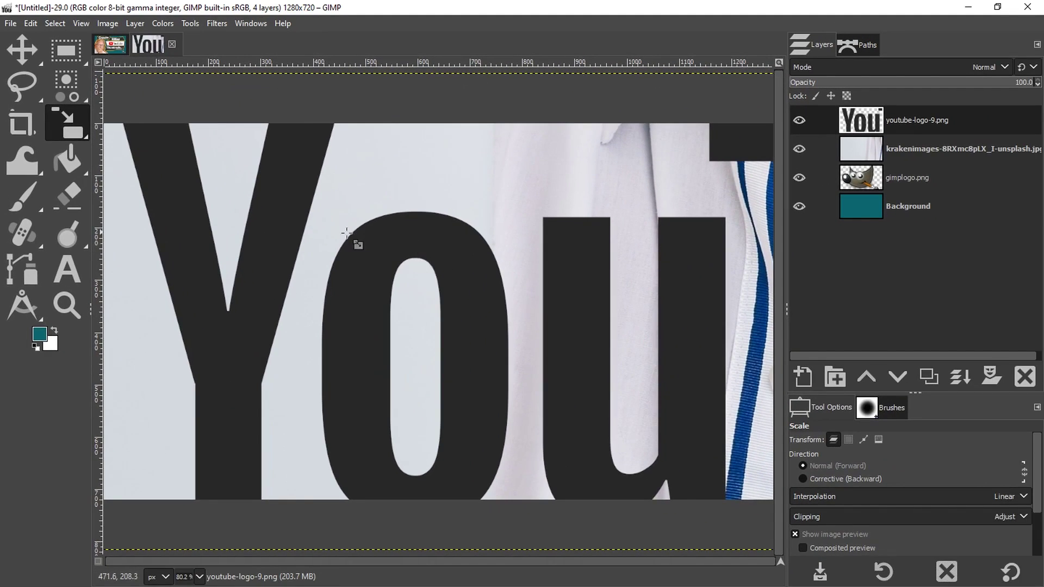
click(450, 241)
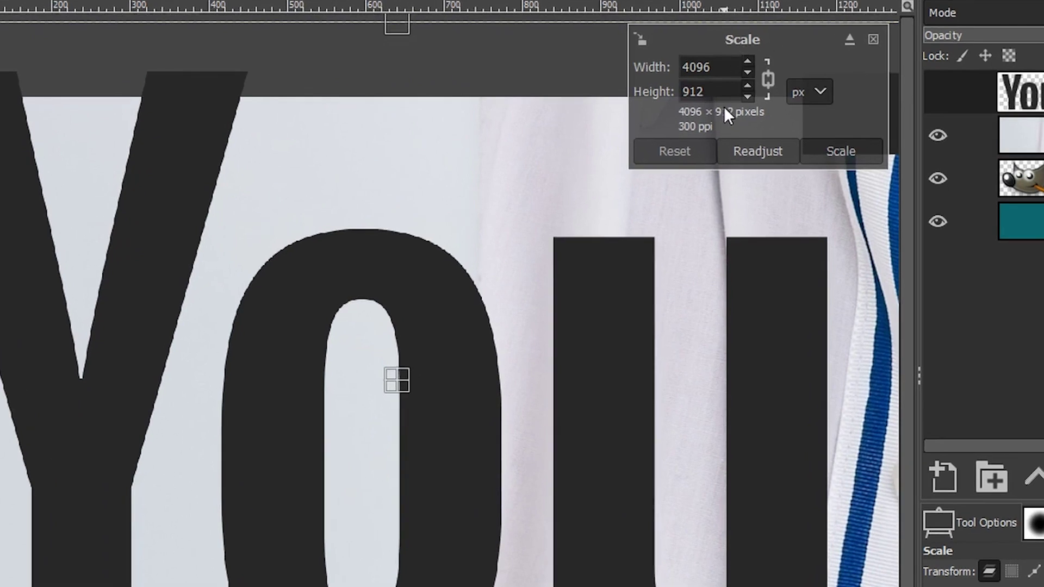
double_click(712, 91)
text(125)
key(Tab)
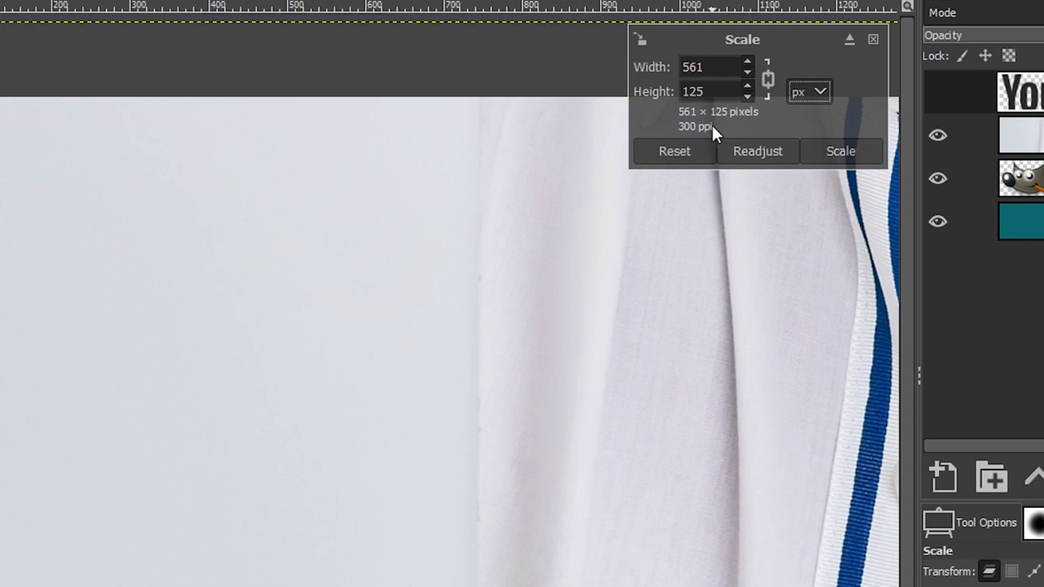
click(832, 151)
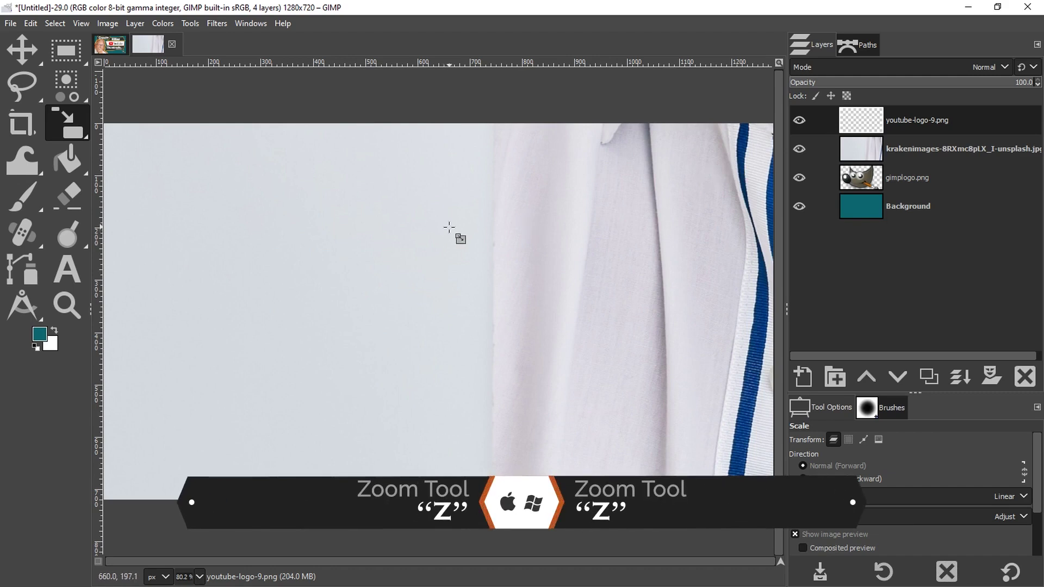
Move the scaled YouTube logo from outside the canvas onto the right half of the image
key(z)
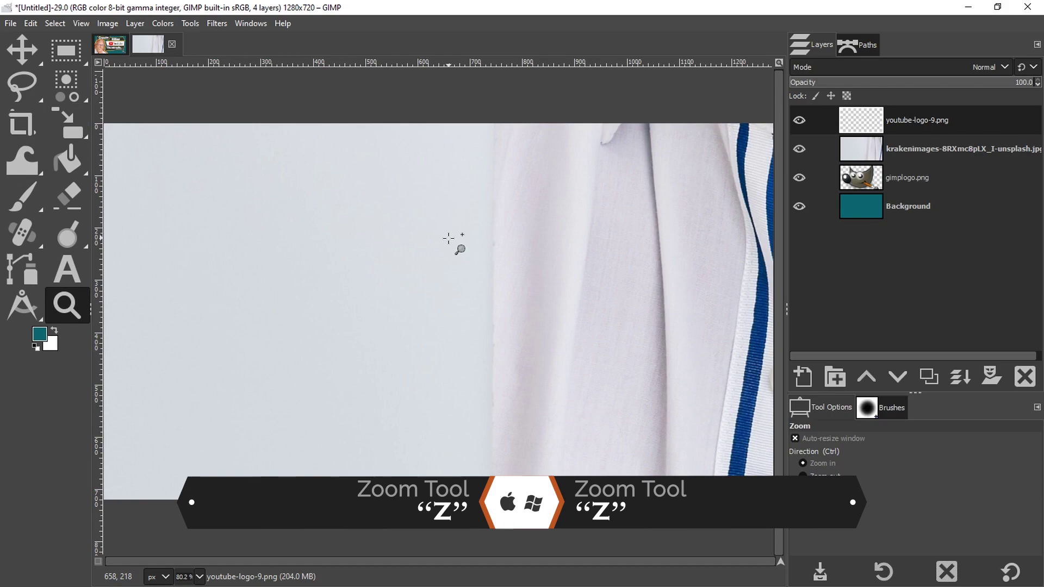
ctrl+click(449, 239)
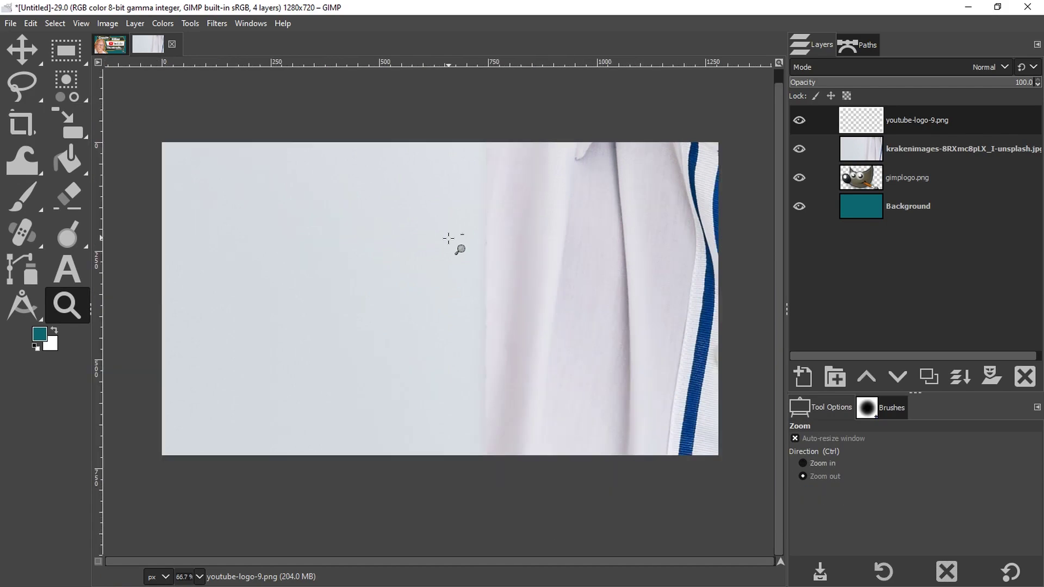
ctrl+click(449, 238)
ctrl+click(448, 238)
ctrl+click(448, 238)
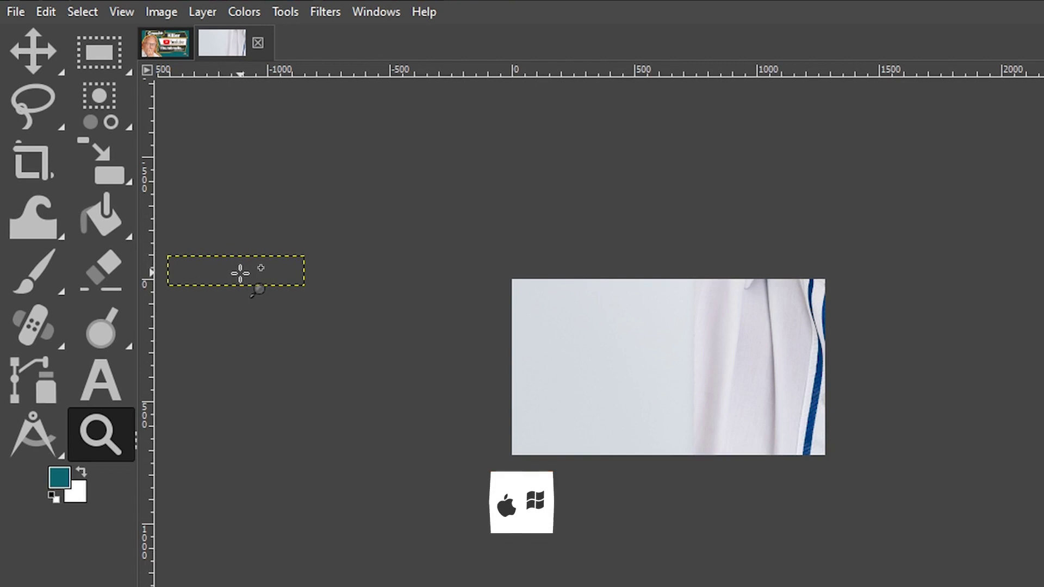
key(m)
drag(237, 268, 746, 387)
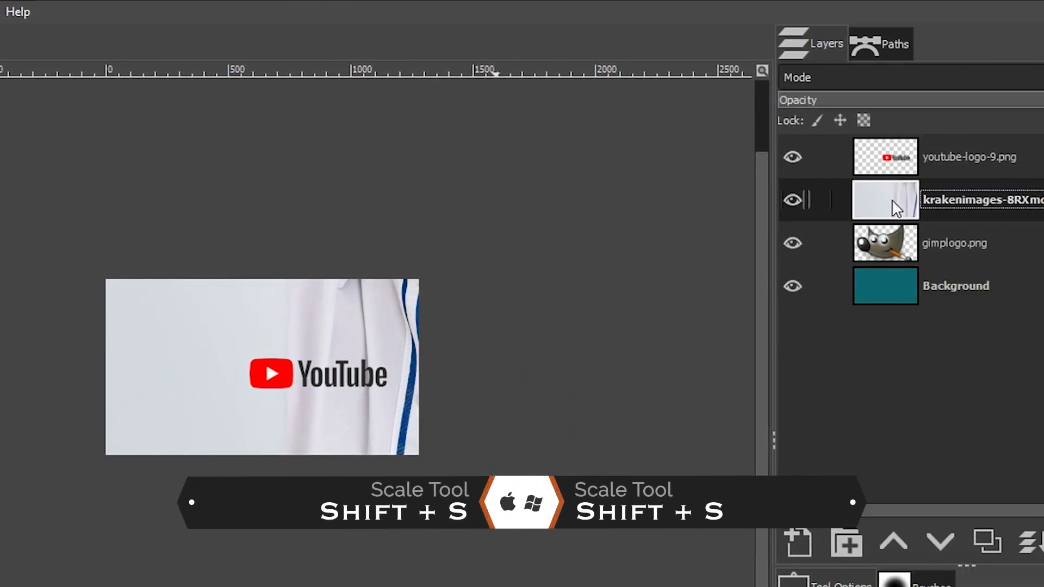
Scale the krakenimages photo layer proportionally to a height of 1600 px
key(shift+s)
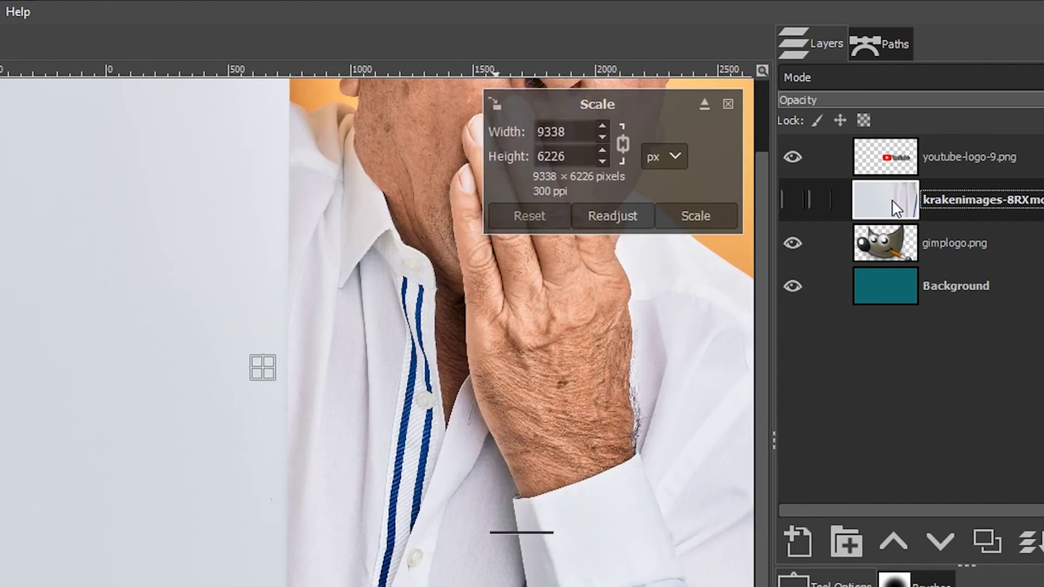
double_click(582, 156)
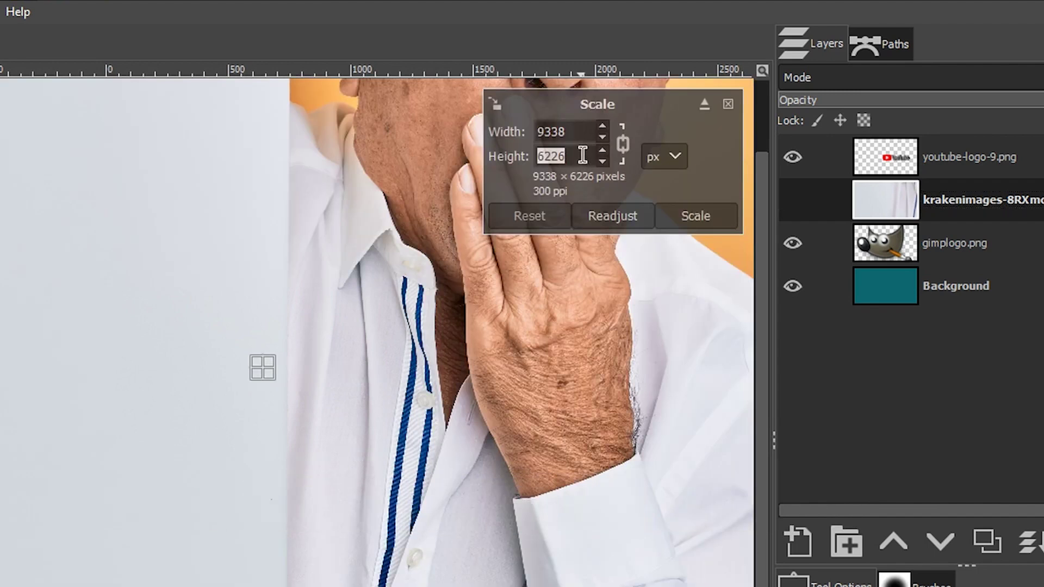
text(1600)
key(Tab)
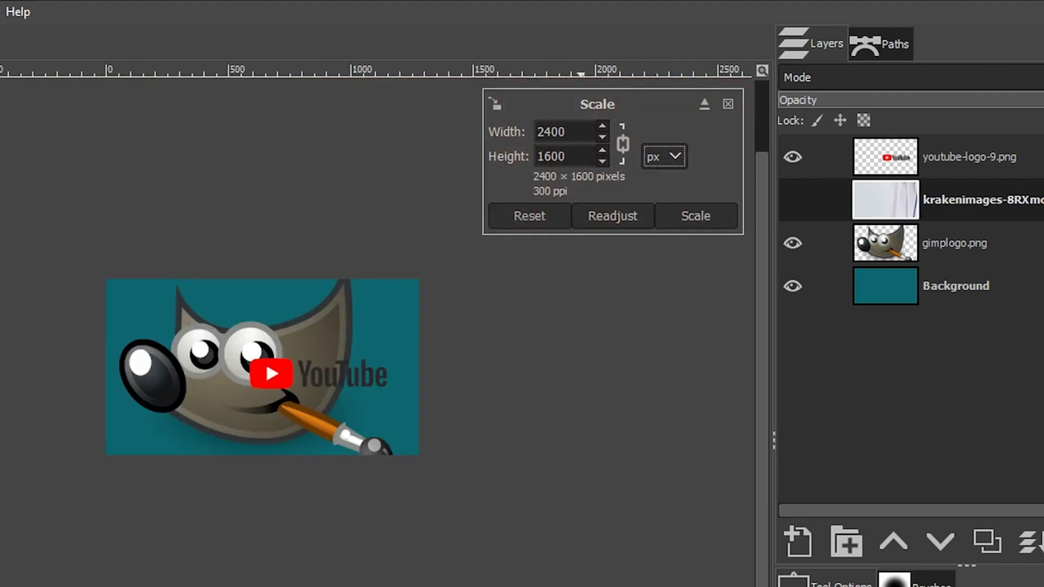
click(686, 217)
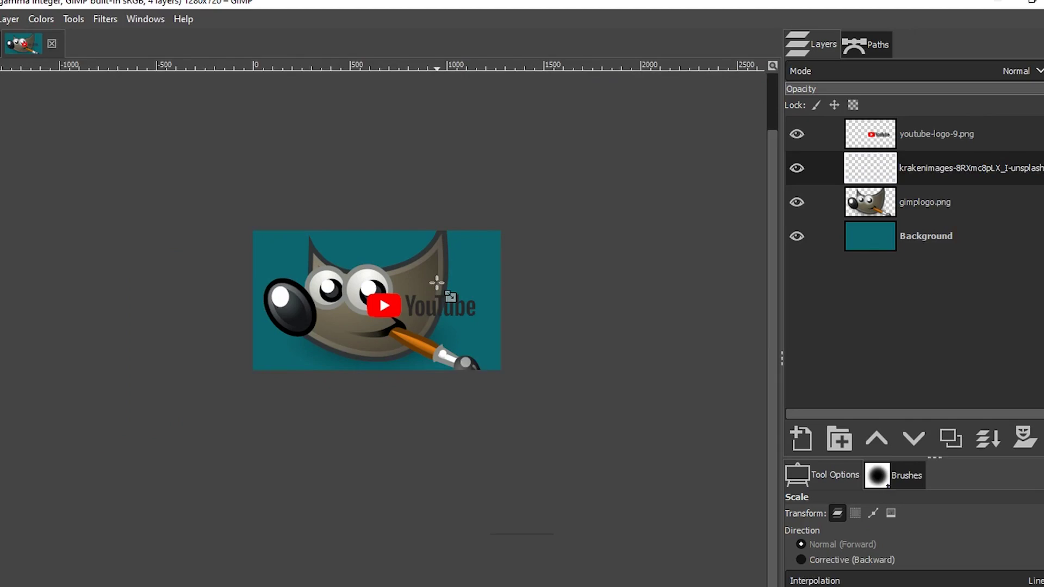
Move the scaled photo onto the canvas so the man sits at the left edge of the image
key(z)
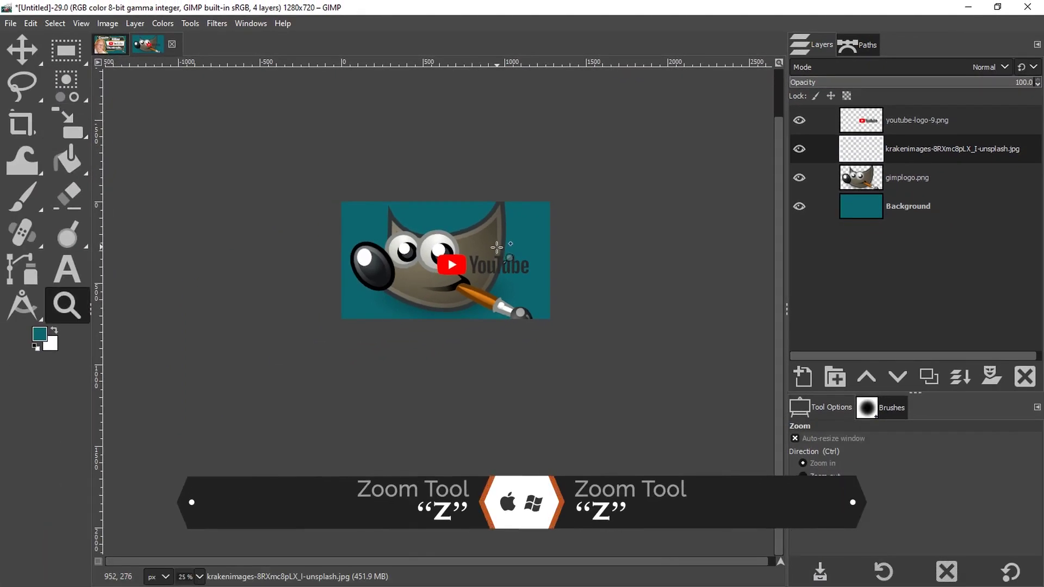
ctrl+click(496, 247)
ctrl+click(496, 247)
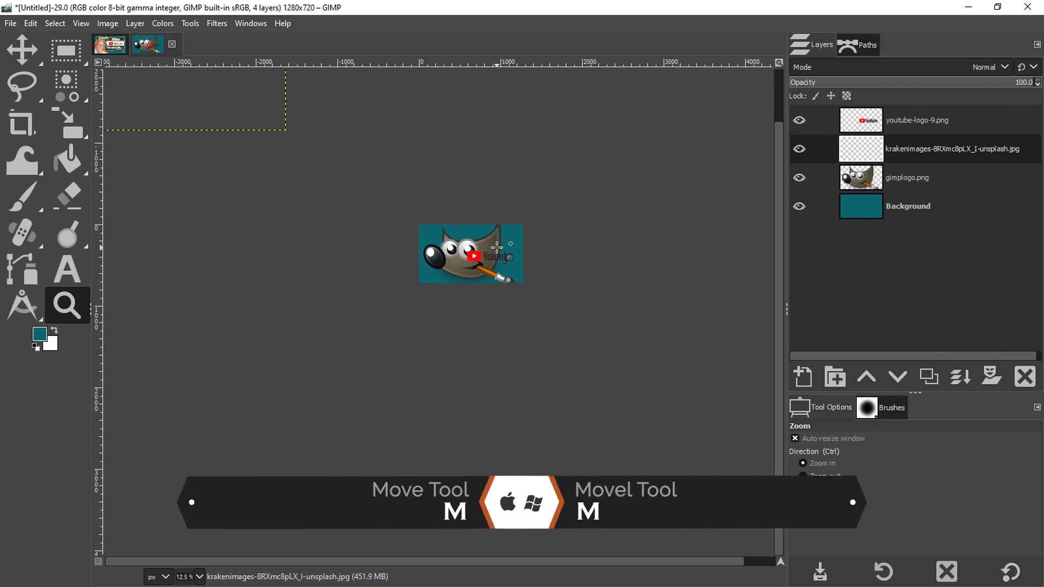
key(m)
drag(220, 113, 447, 330)
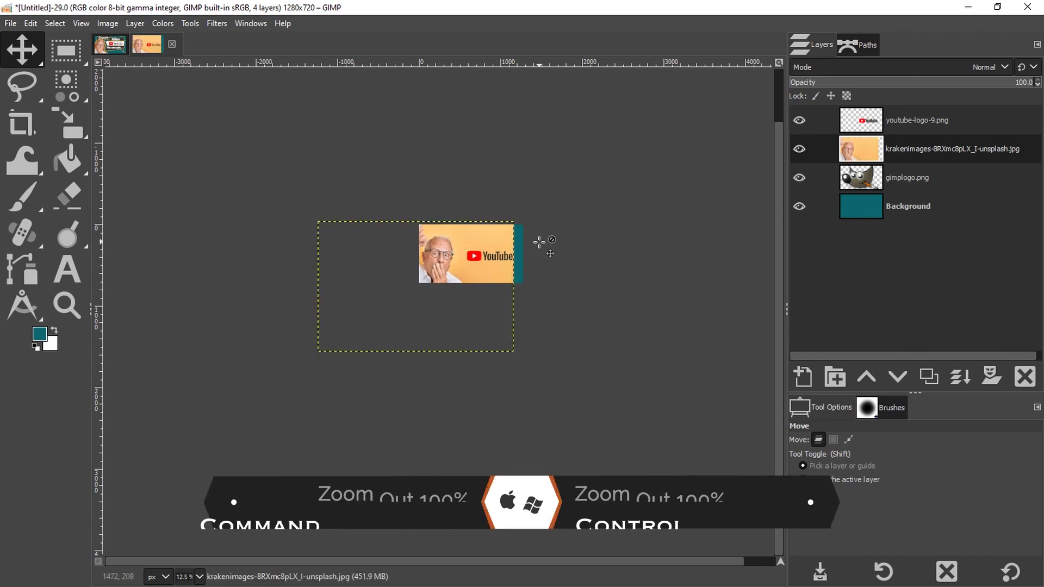
key(ctrl+shift+j)
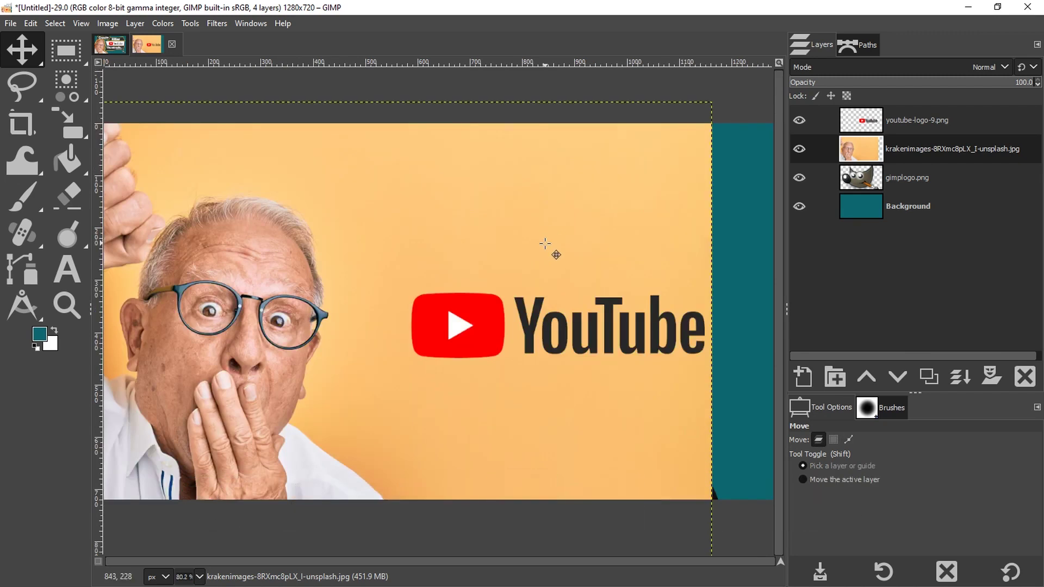
Place the gimplogo.png layer directly above the photo layer and scale it proportionally to a height of 150 px
click(952, 183)
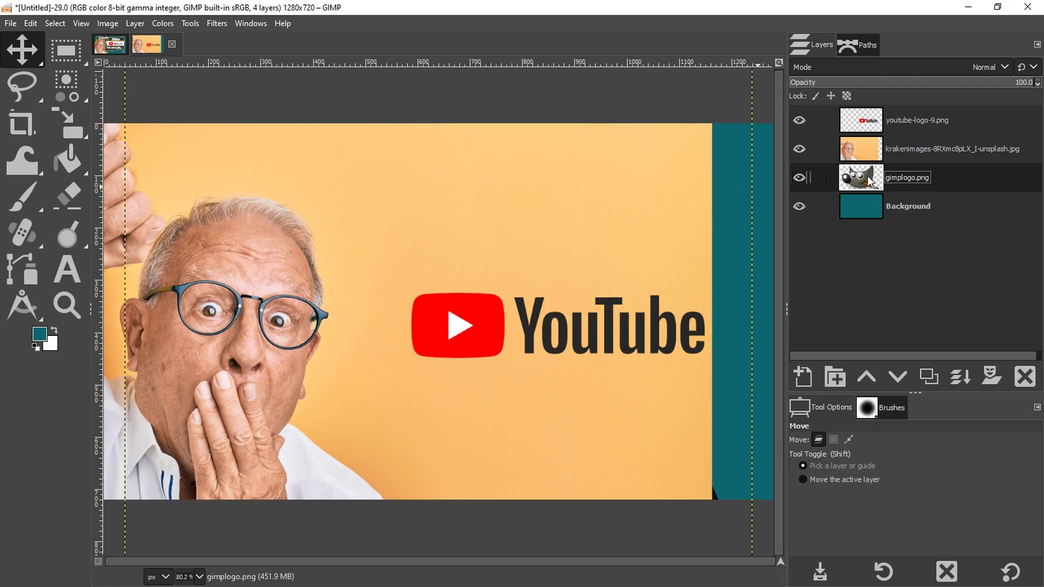
drag(869, 178, 868, 142)
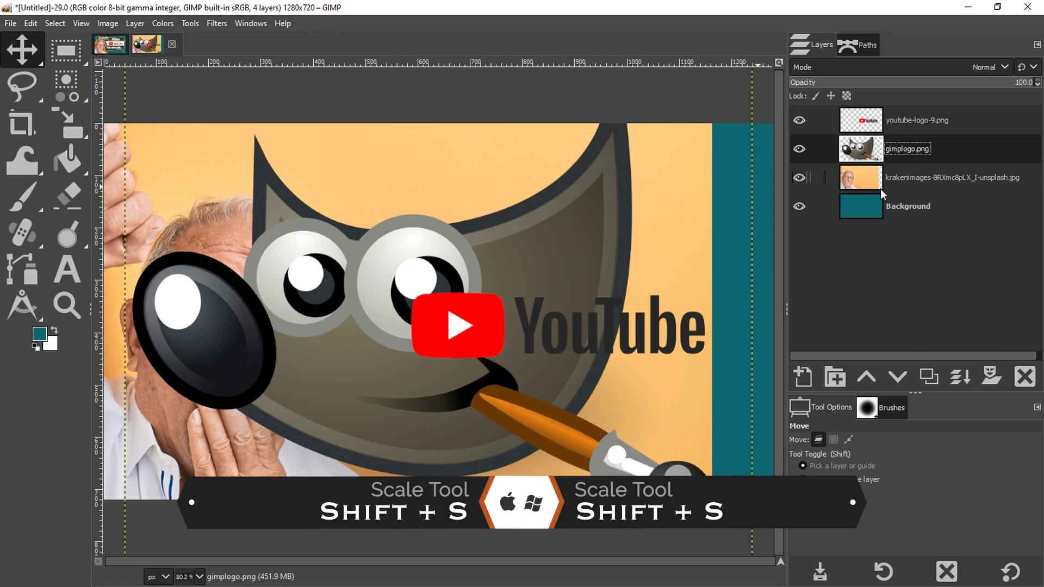
key(shift+s)
double_click(656, 118)
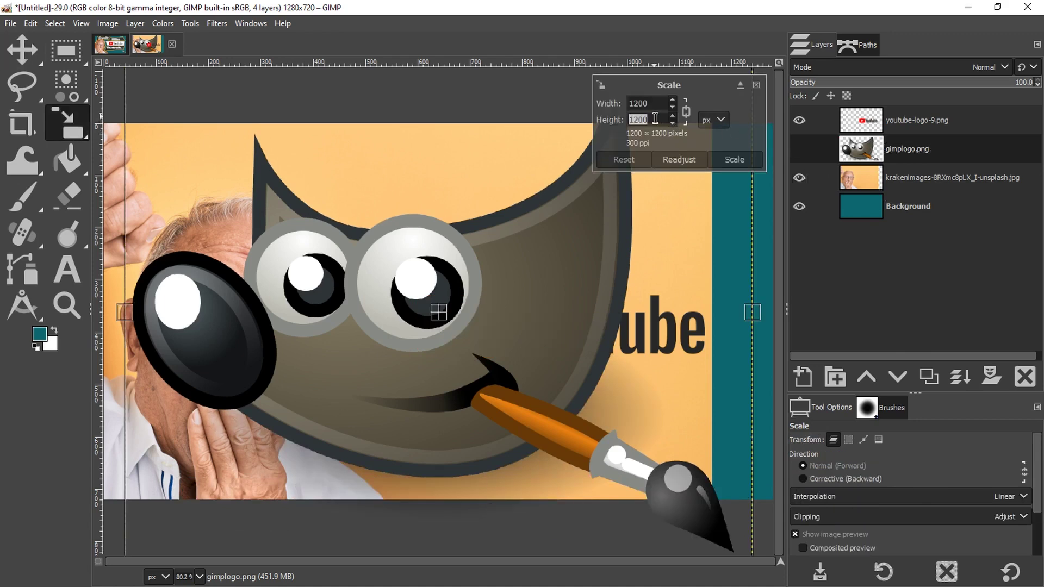
text(1)
key(Tab)
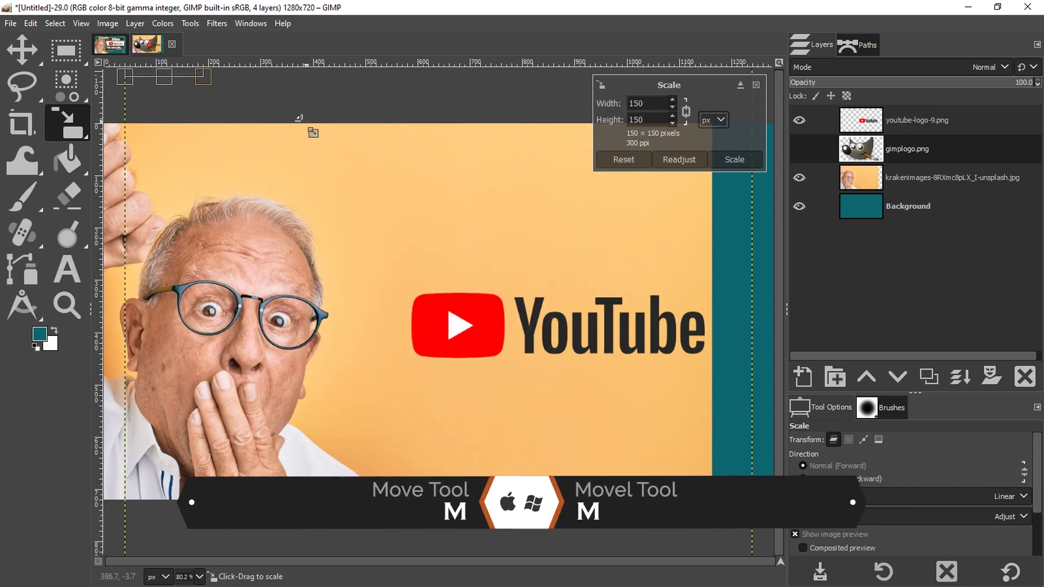
click(732, 159)
Move the scaled GIMP logo from above the canvas to just below the YouTube logo's wordmark
key(m)
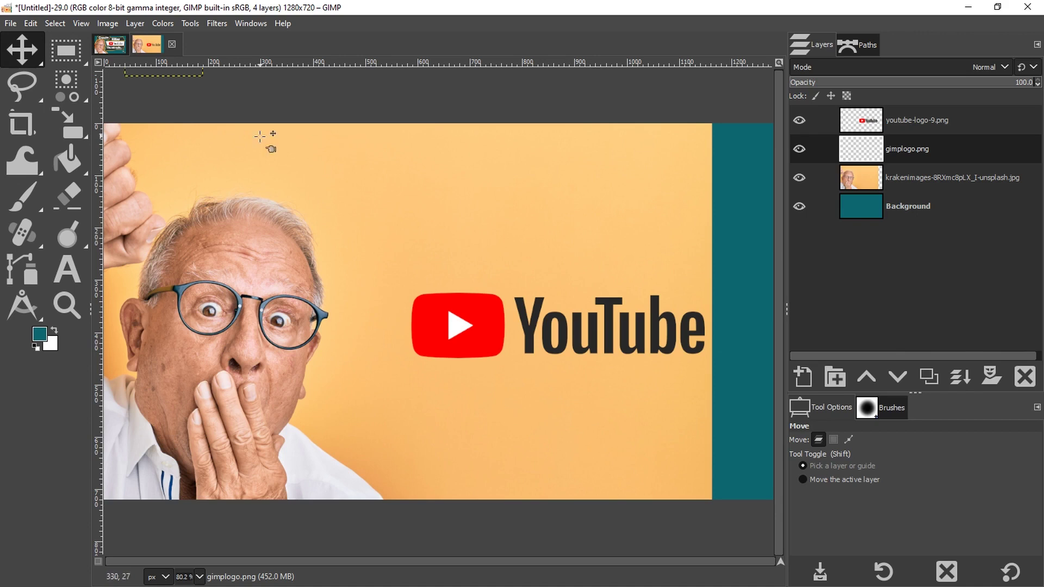
key(space)
drag(202, 120, 259, 210)
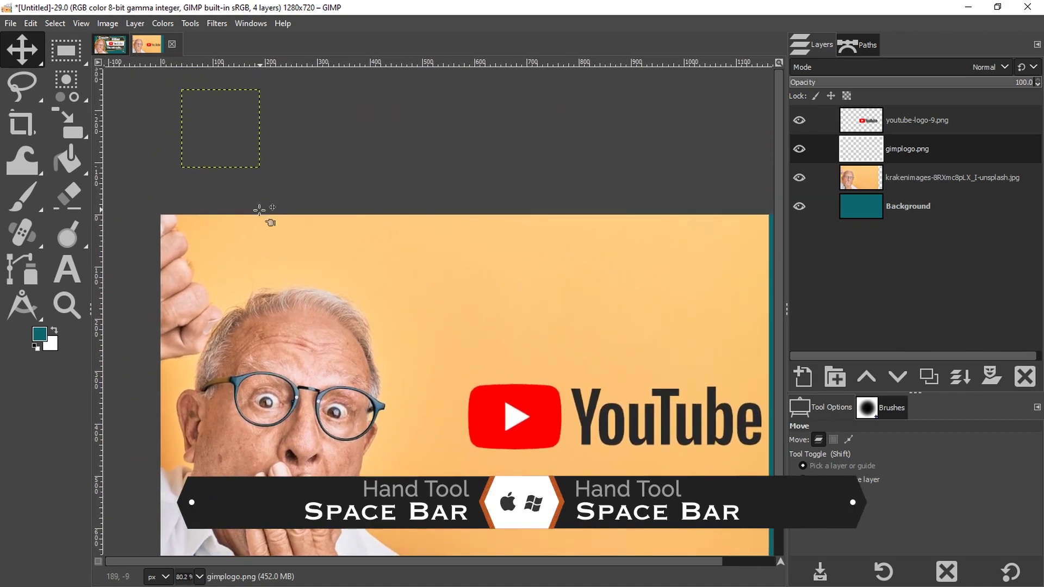
drag(221, 124, 644, 461)
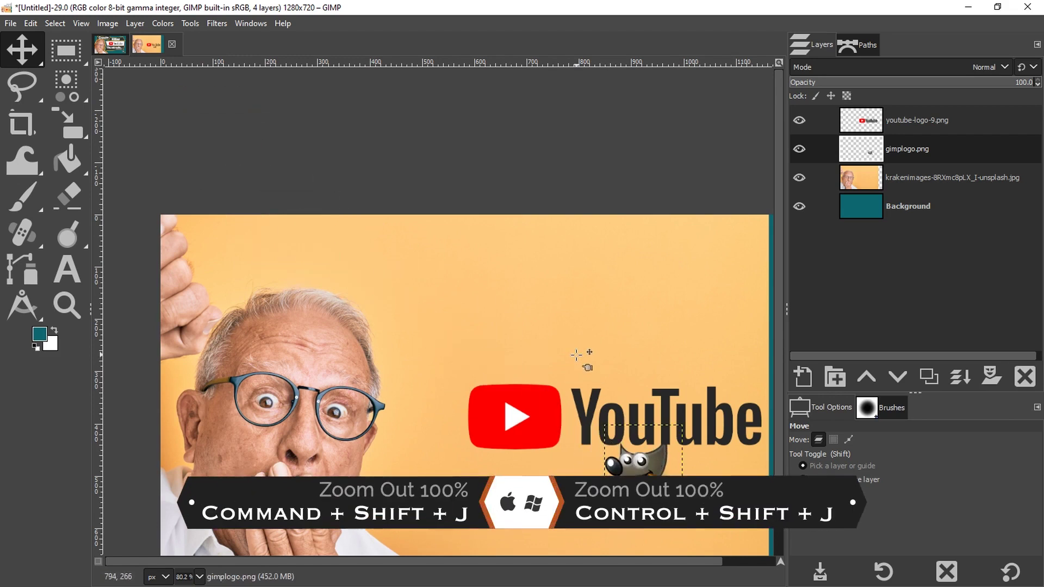
Fit the whole image in view and move the GIMP logo into the canvas's lower-right corner
key(ctrl+shift+j)
drag(590, 384, 719, 456)
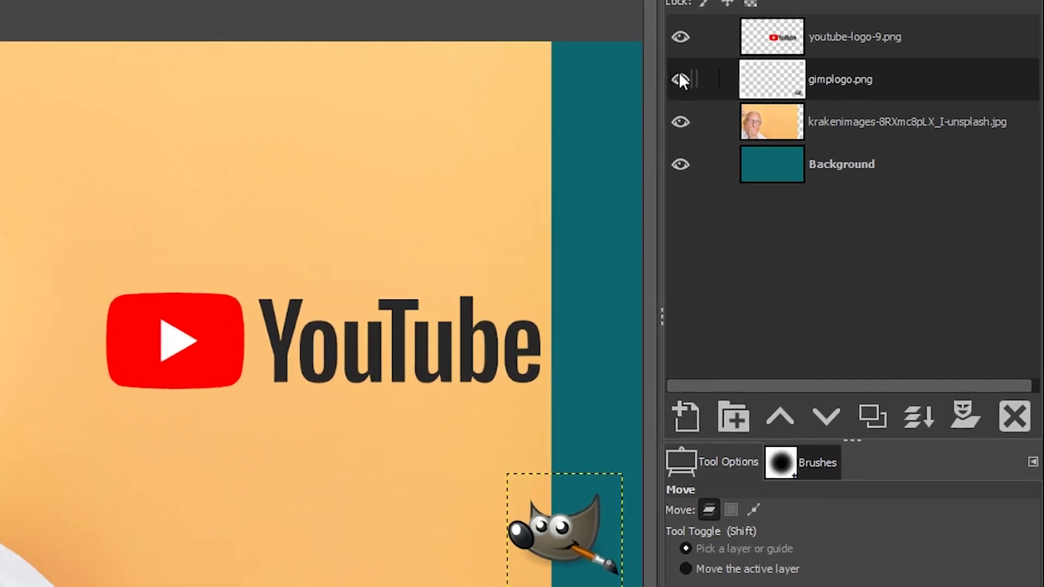
Hide the gimplogo.png and youtube-logo-9.png layers and make the krakenimages photo layer active
click(799, 148)
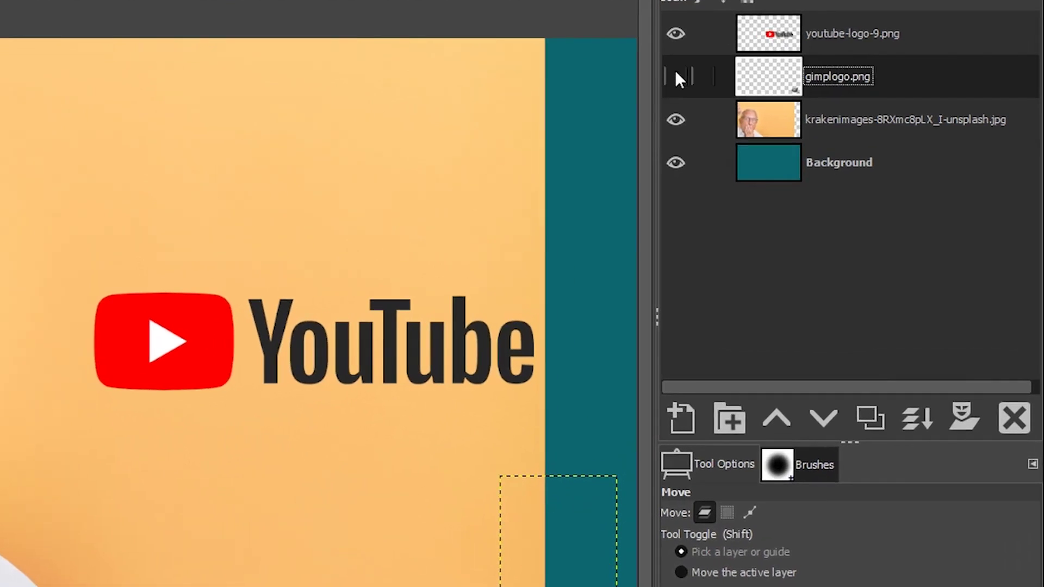
click(675, 33)
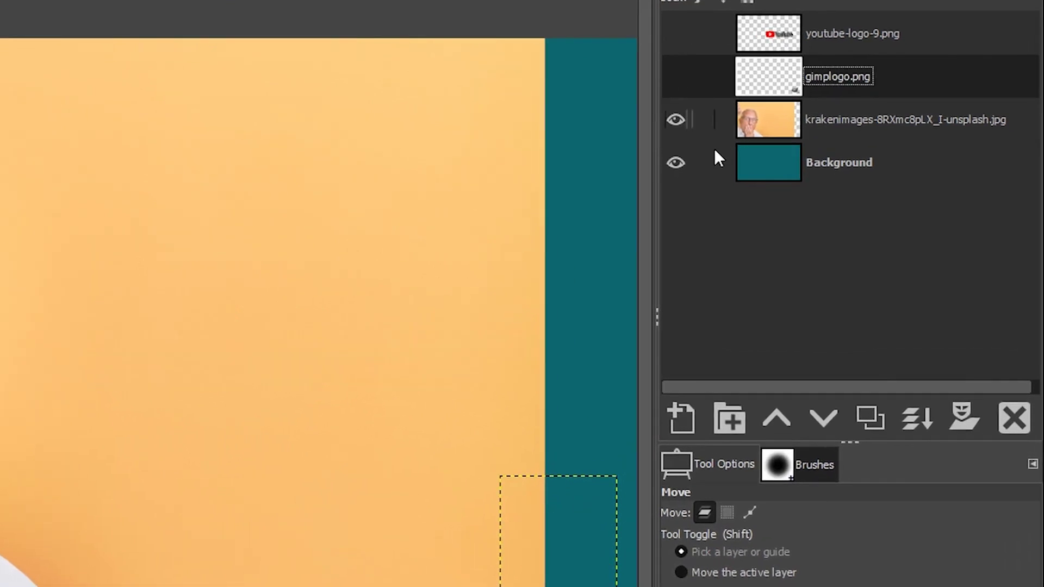
click(781, 129)
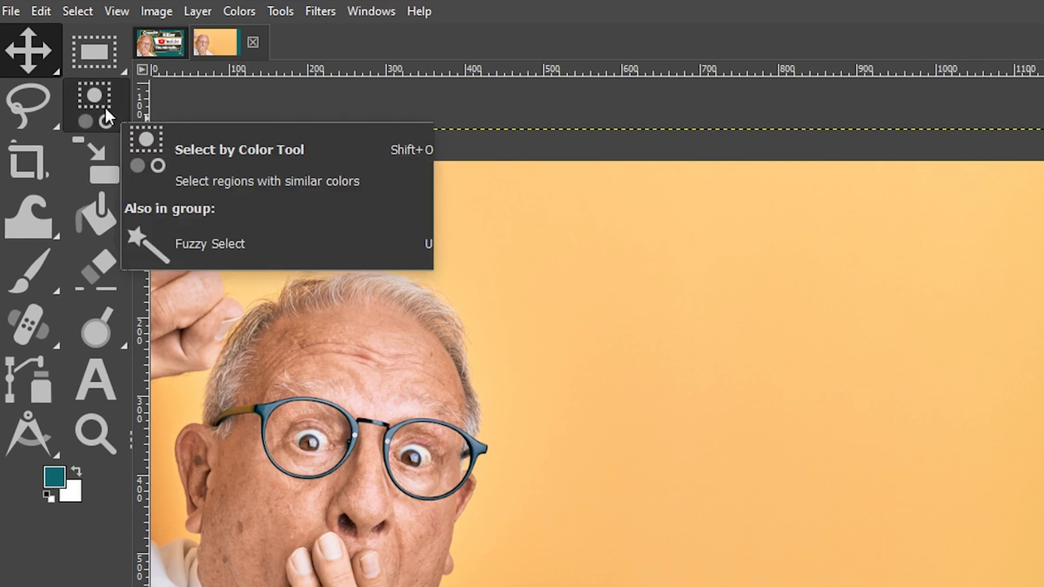
Select the orange background around the man with Select by Color, adding the missed areas beside his shoulder and hair
drag(106, 107, 184, 103)
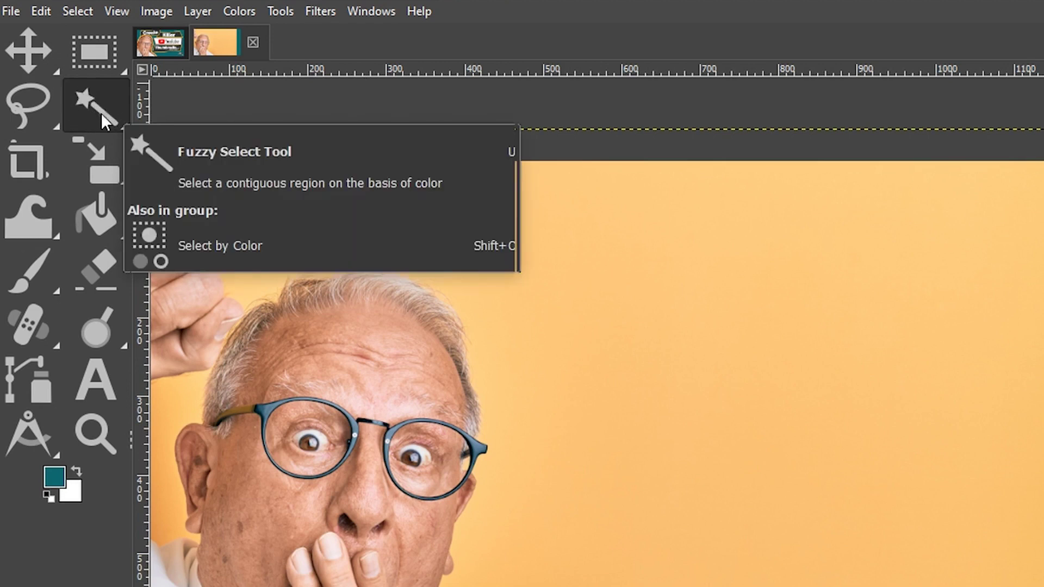
drag(97, 103, 237, 159)
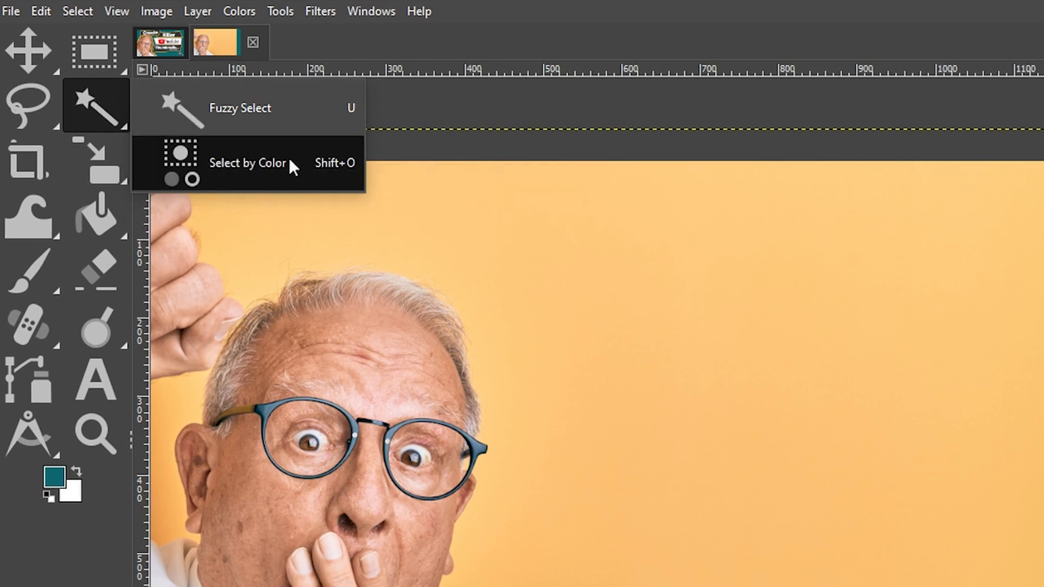
click(336, 169)
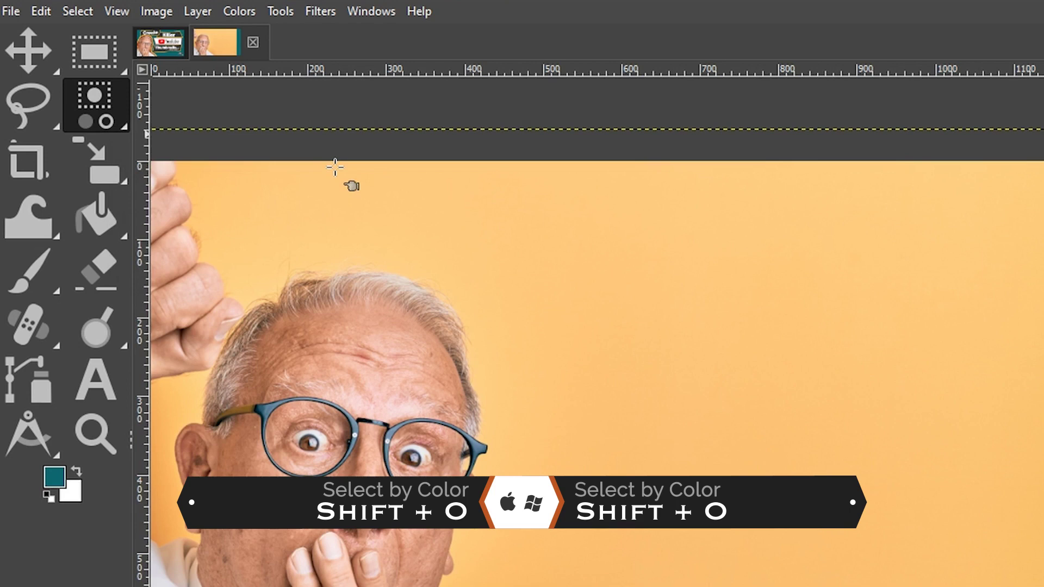
click(861, 550)
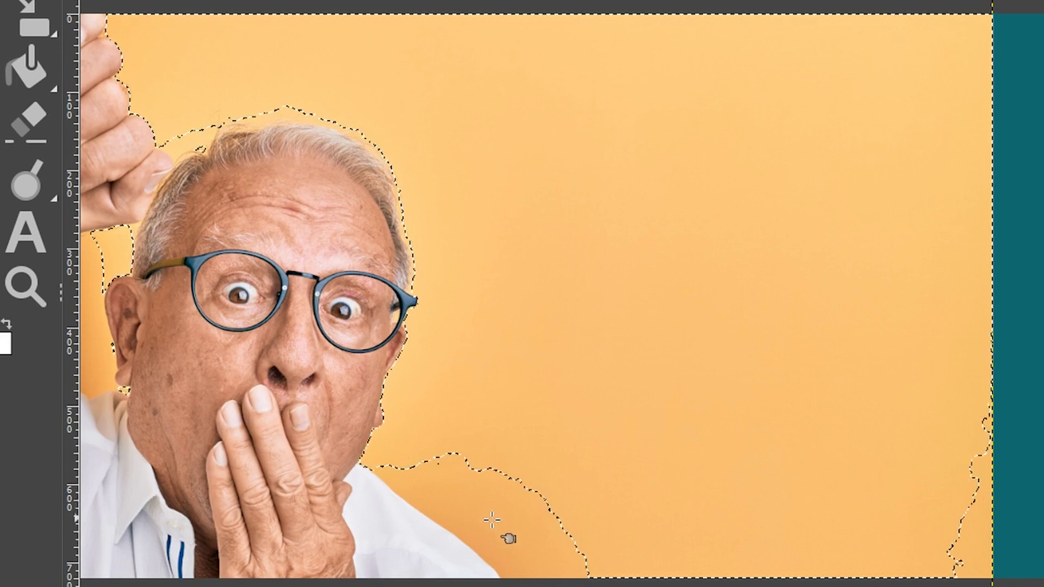
click(510, 504)
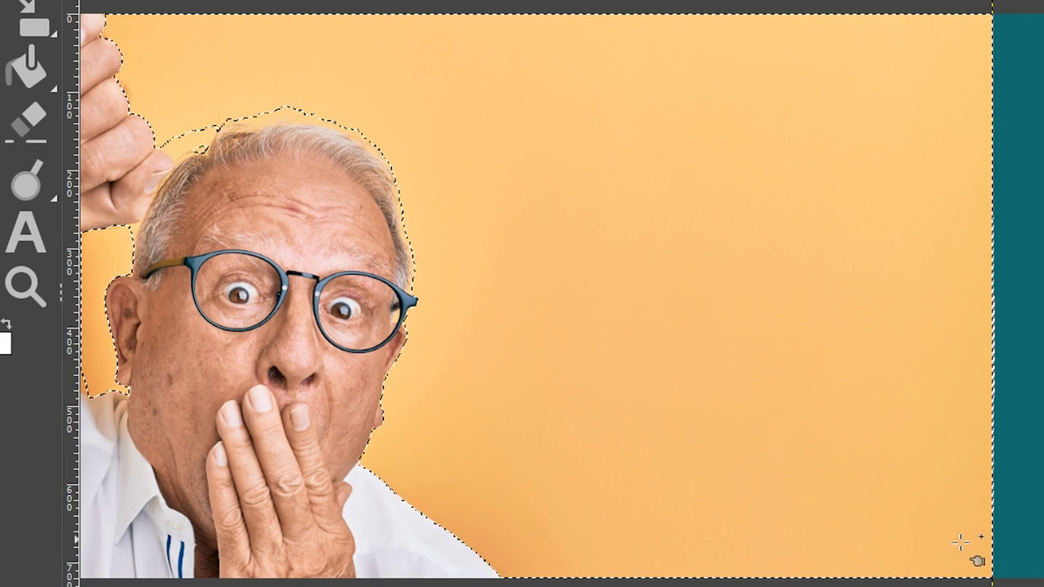
click(185, 143)
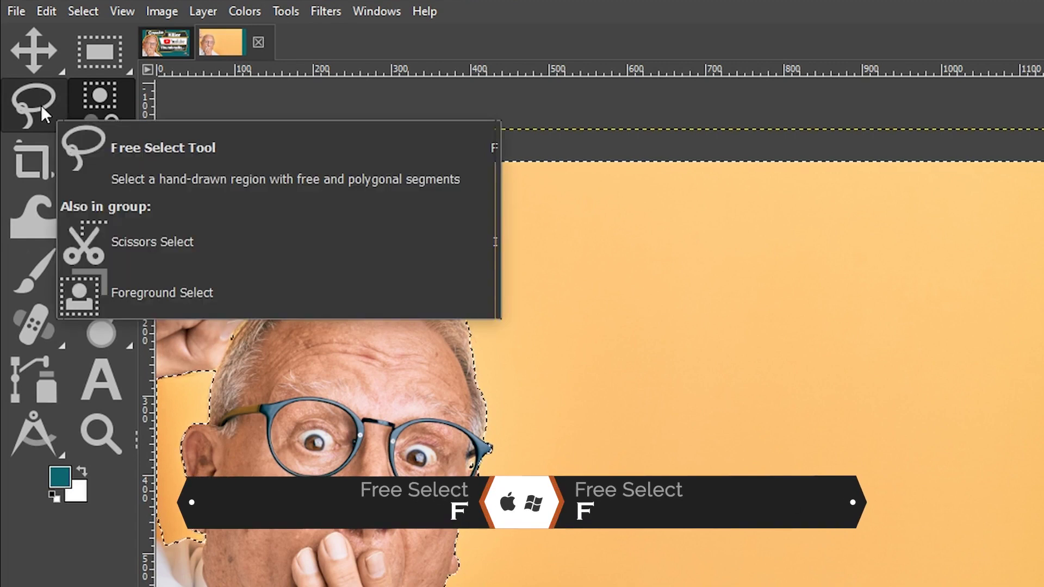
Add the raised hand at the photo's upper-left edge to the background selection with a Free Select outline along the hair
right_click(44, 114)
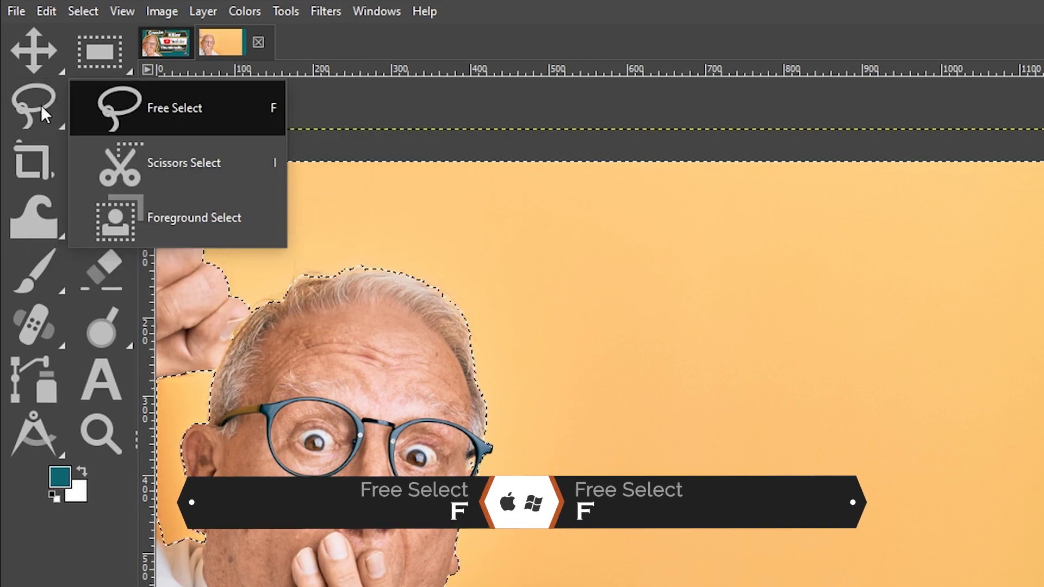
click(268, 121)
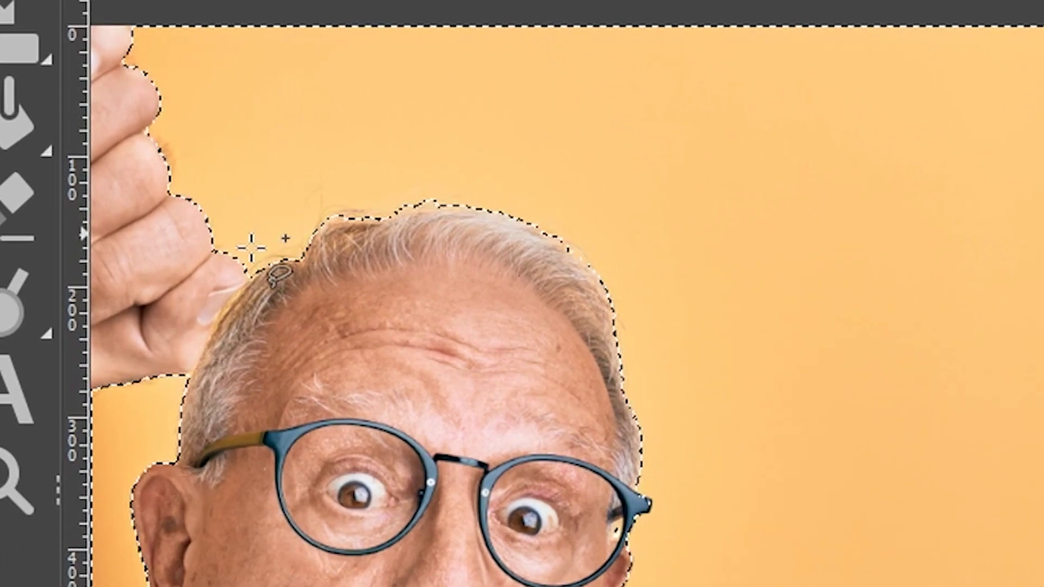
mouse_move(256, 234)
mouse_down()
mouse_move(248, 272)
mouse_move(198, 355)
mouse_up()
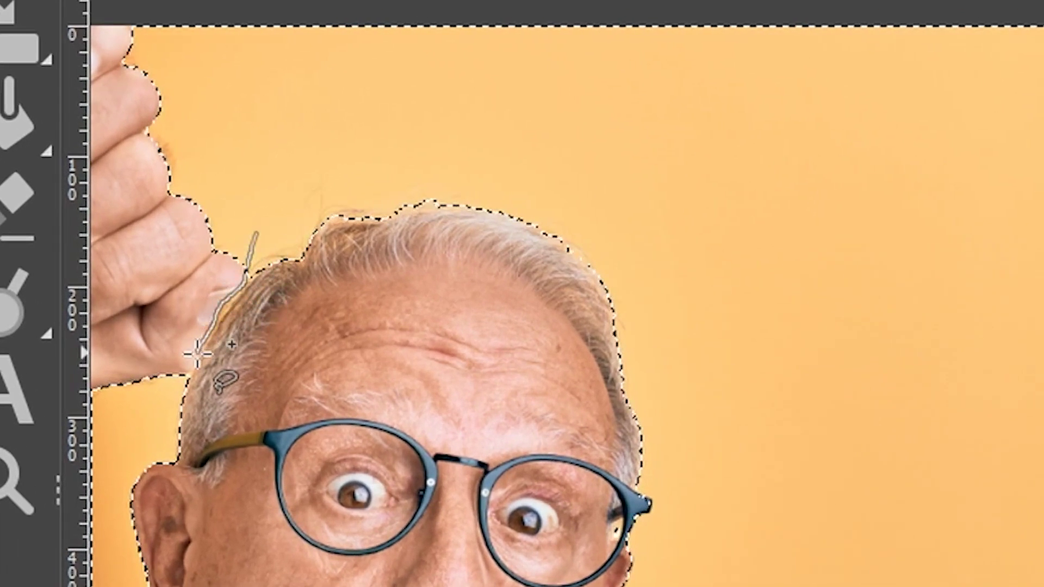
mouse_move(72, 398)
mouse_down()
mouse_move(76, 22)
mouse_move(168, 86)
mouse_move(217, 202)
mouse_move(255, 235)
mouse_up()
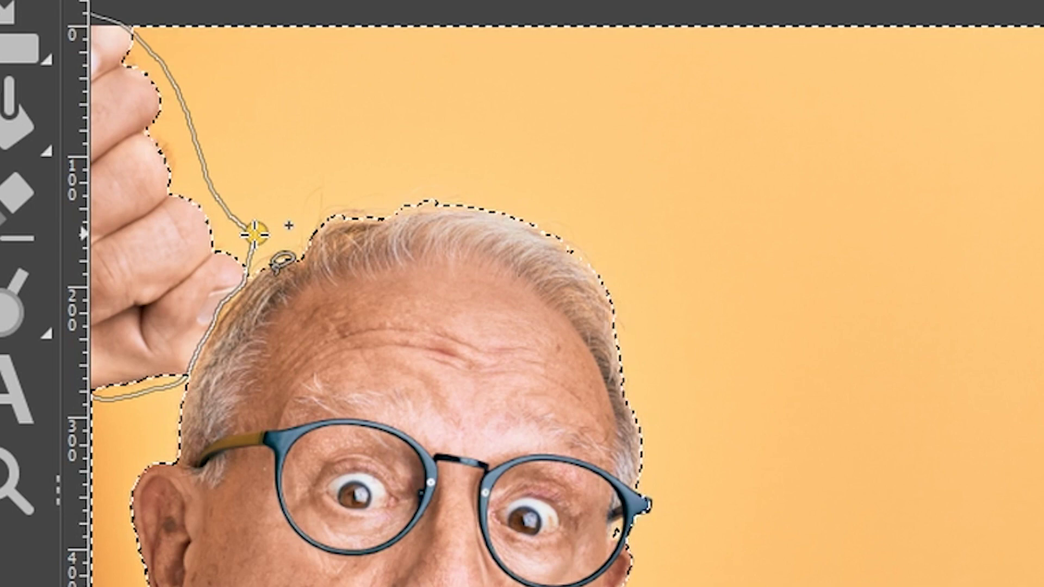
drag(254, 235, 255, 235)
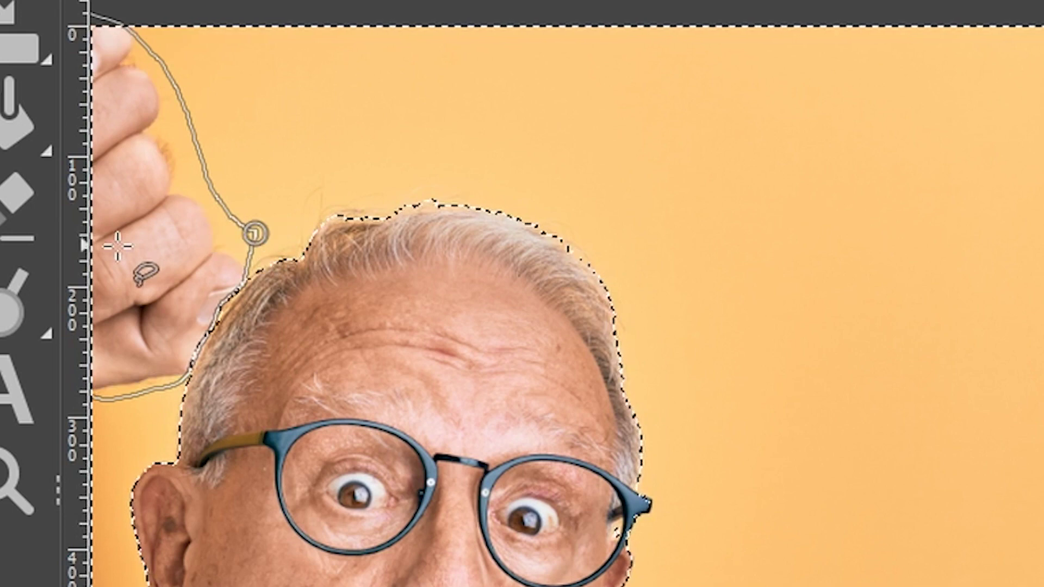
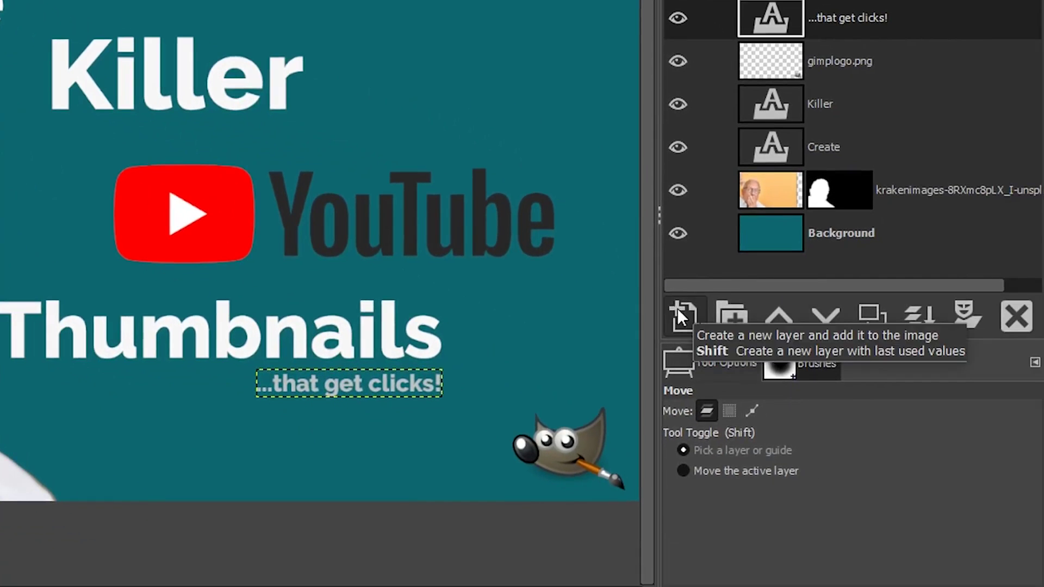
Create a new transparent 1280 × 720 px layer named Banner 1 above the "...that get clicks!" text layer
click(680, 306)
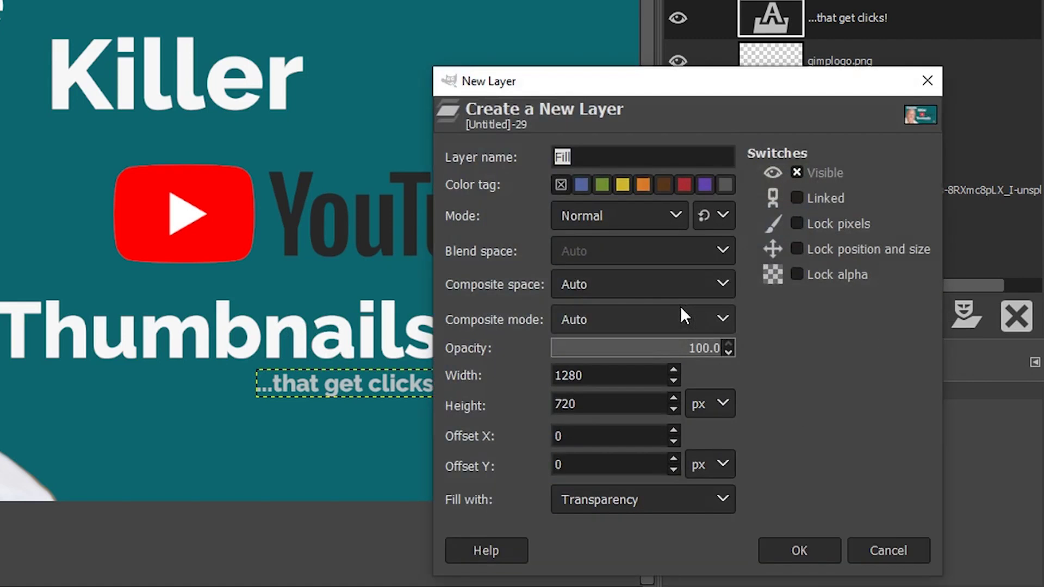
text(Banner 1)
click(637, 495)
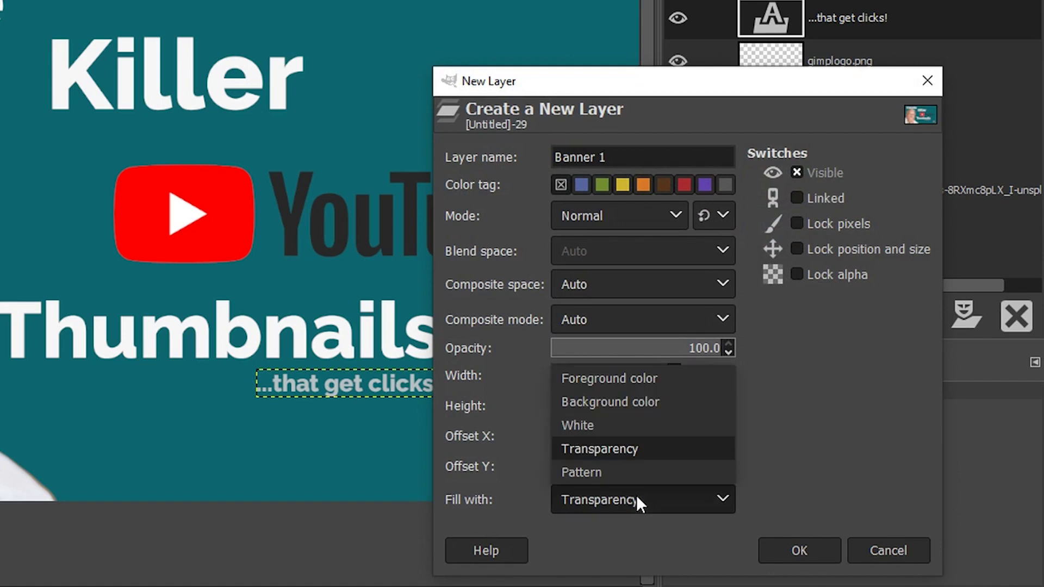
click(636, 495)
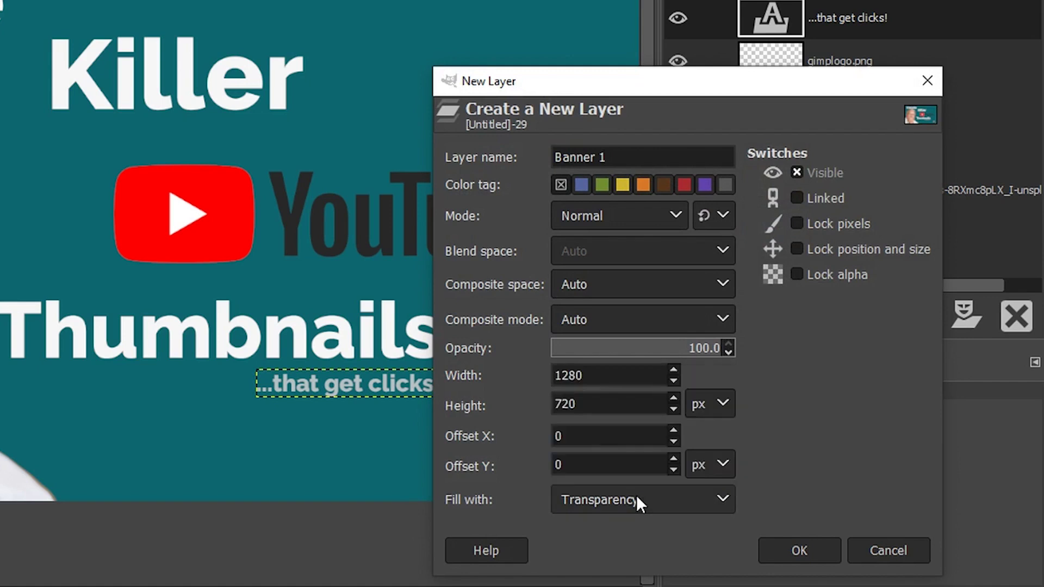
click(809, 547)
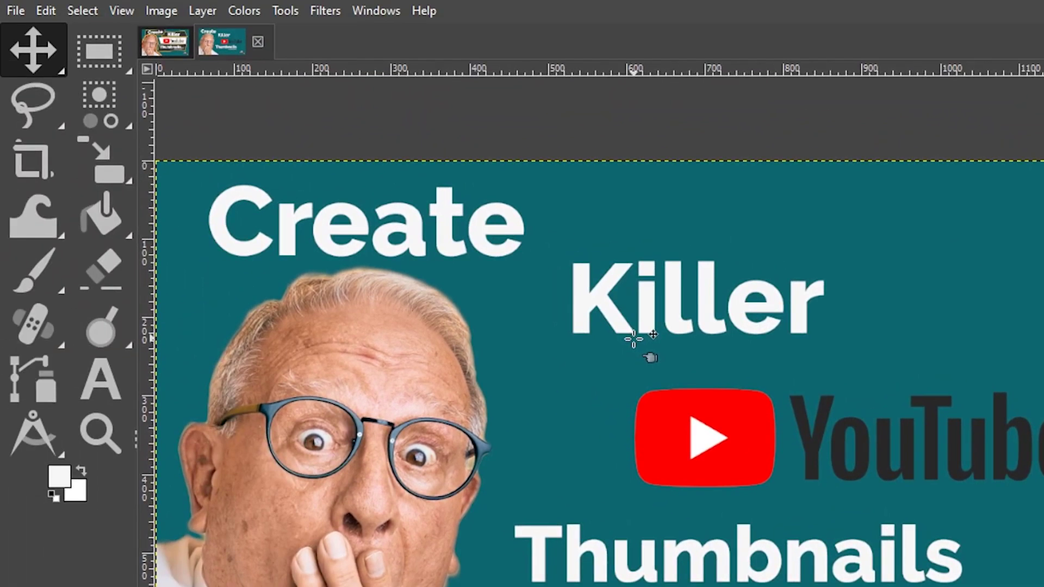
Draw a rectangular selection about 500 × 200 px from the canvas's upper-left corner, covering the word Create
click(100, 46)
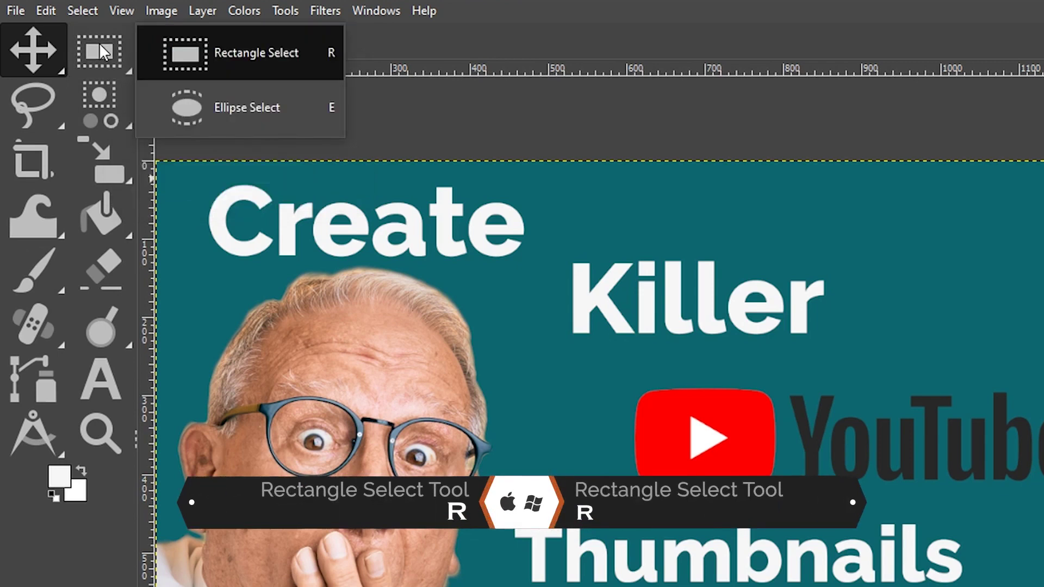
click(328, 53)
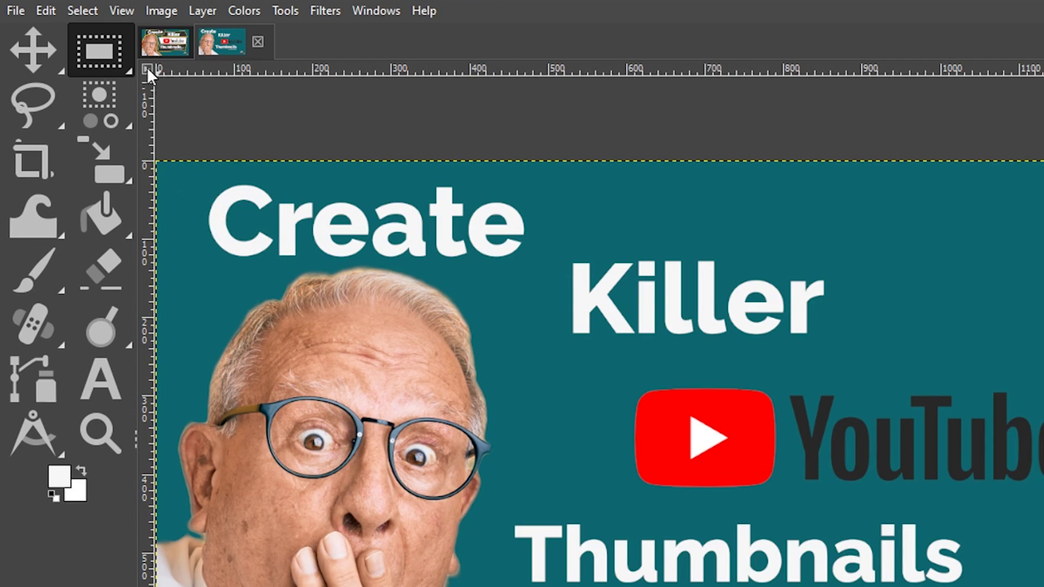
click(121, 11)
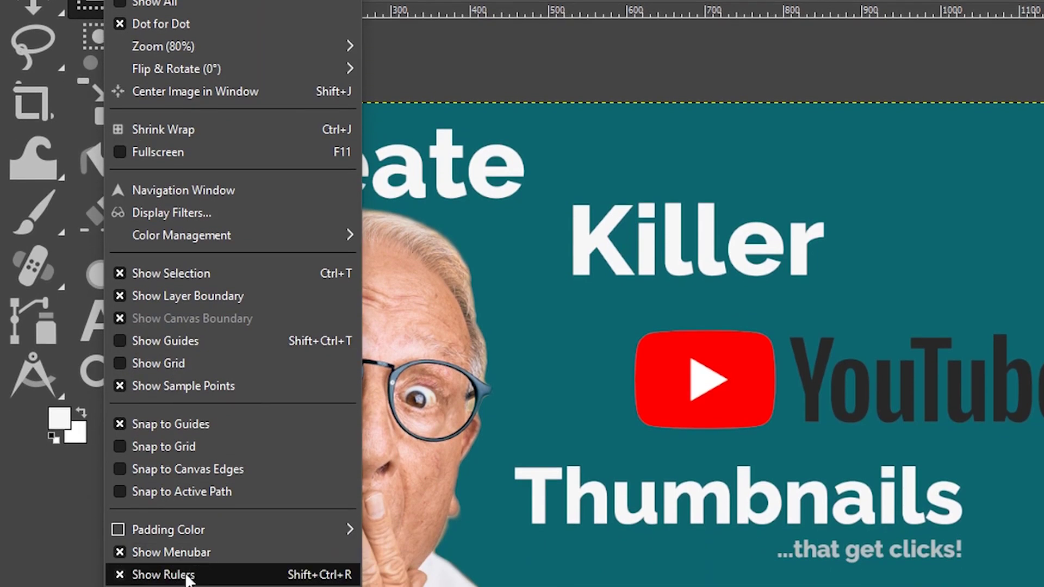
click(89, 554)
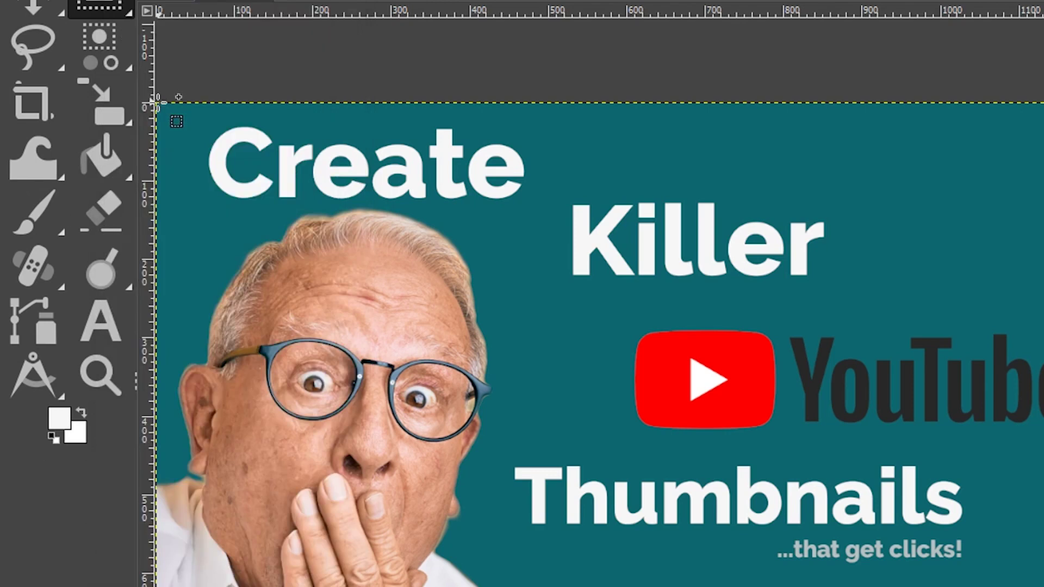
drag(158, 104, 547, 259)
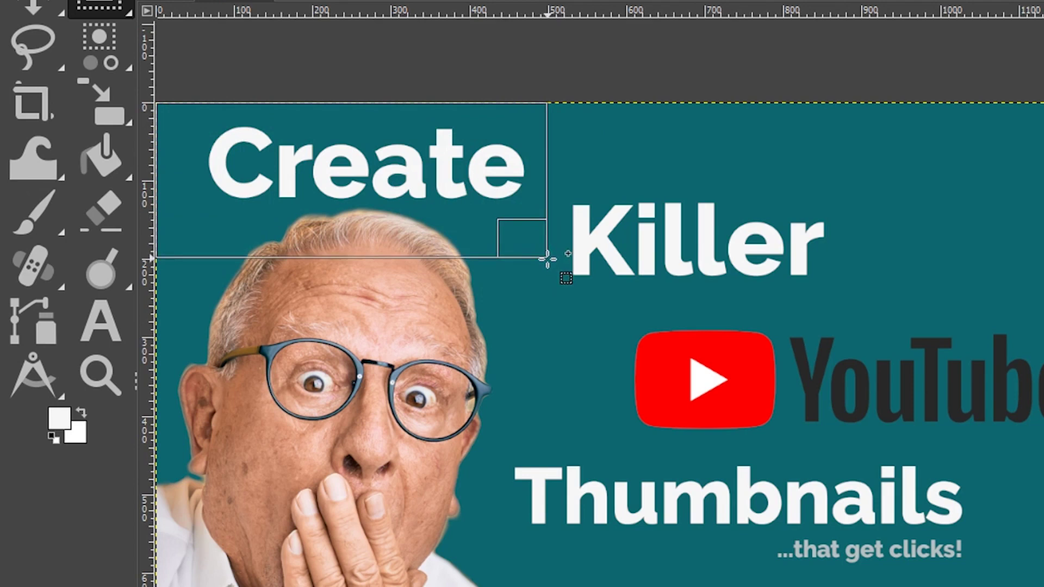
drag(547, 260, 548, 259)
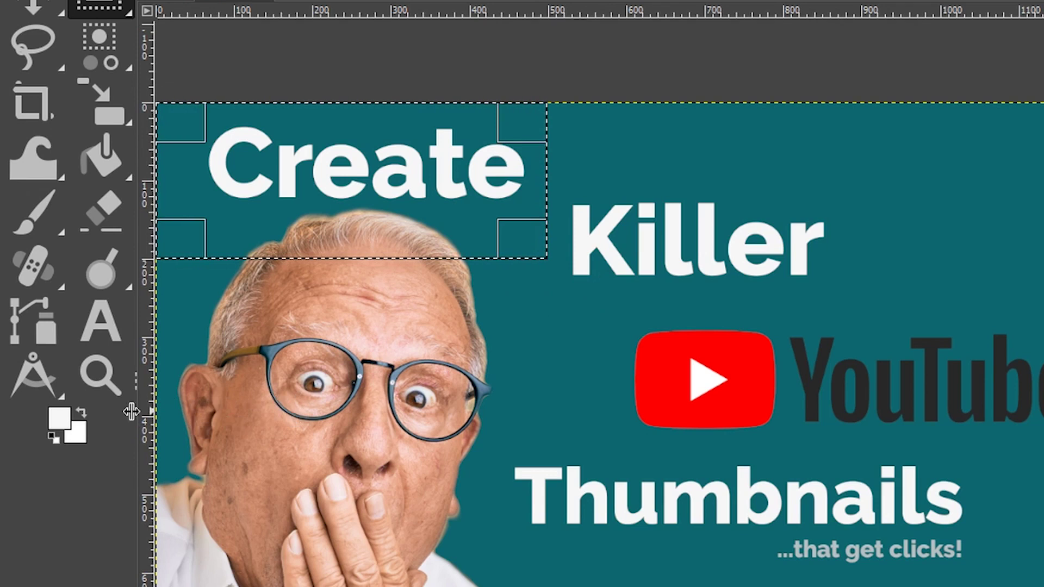
Set the foreground color to the dark gray 333333
click(63, 420)
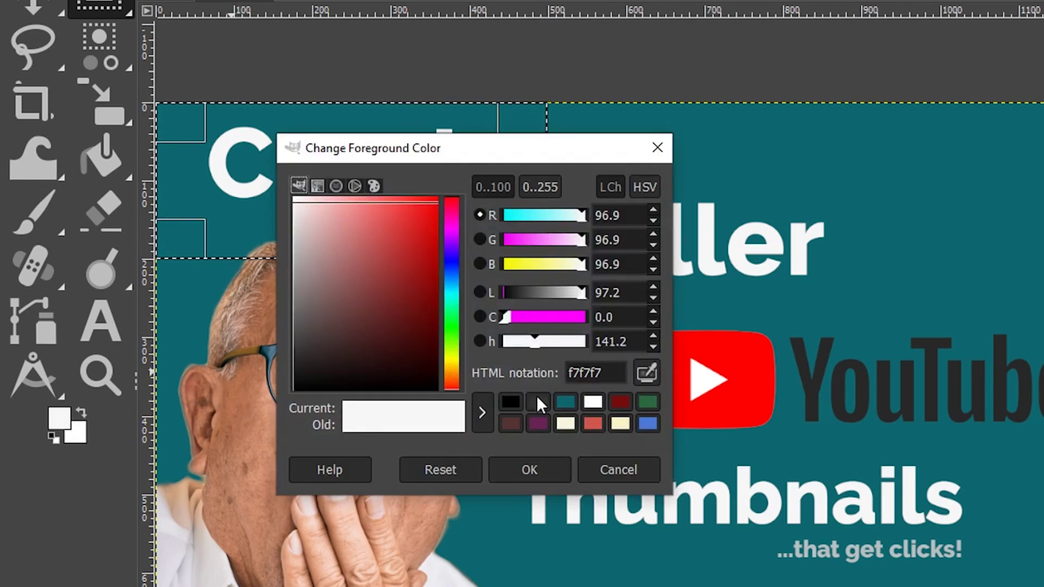
double_click(593, 366)
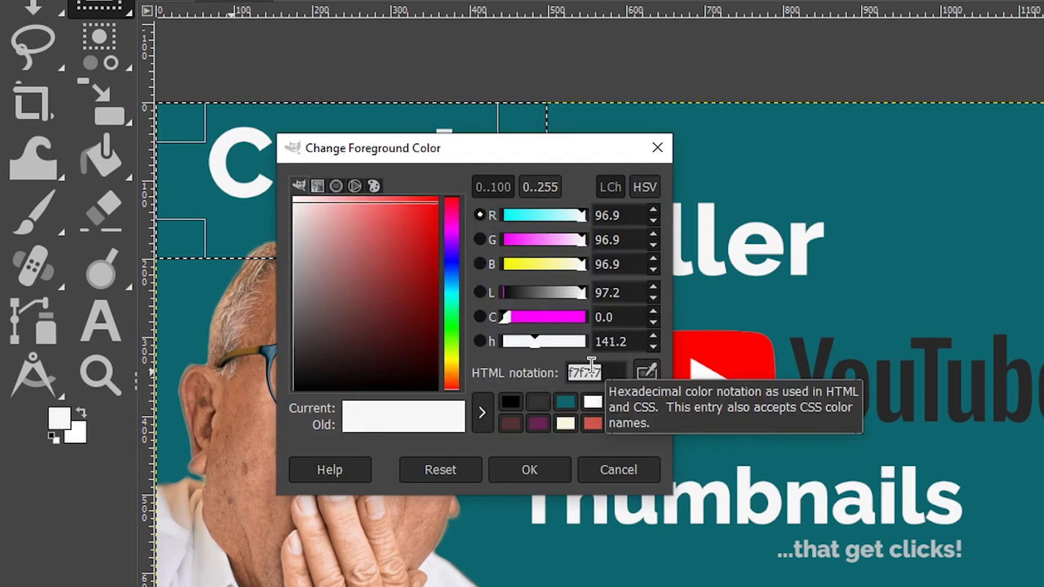
text(333333)
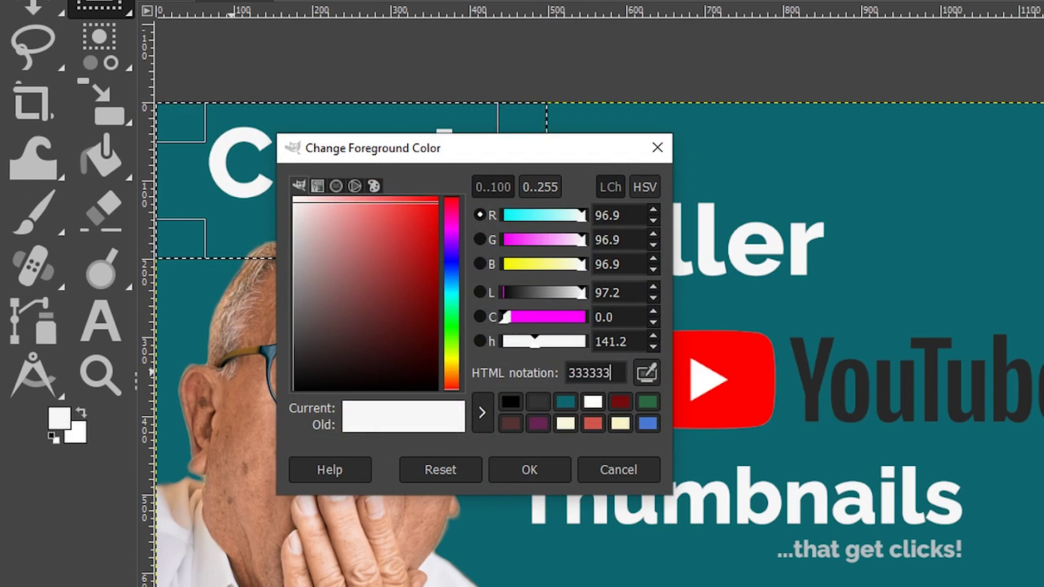
key(Return)
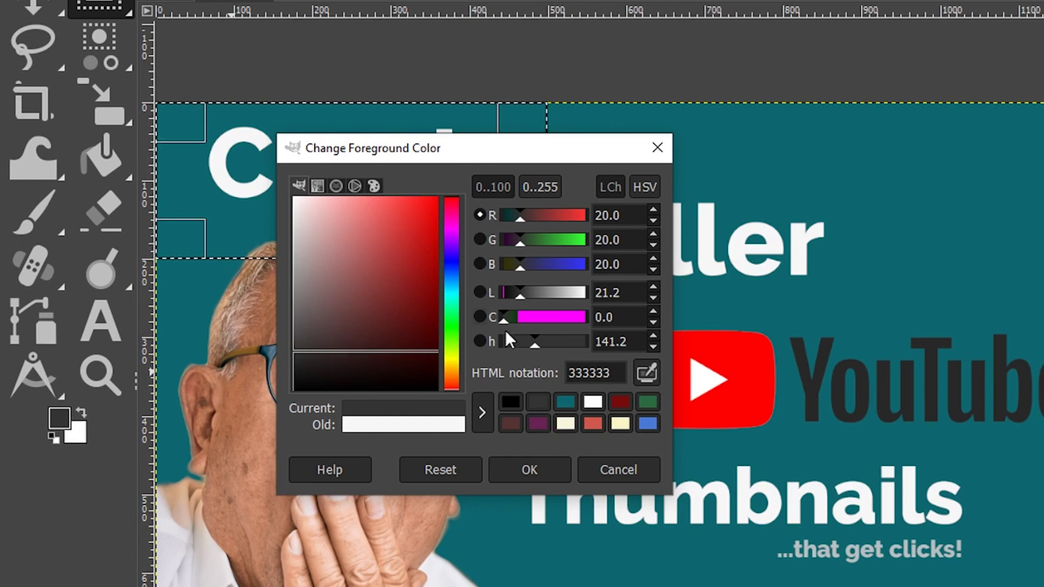
click(531, 466)
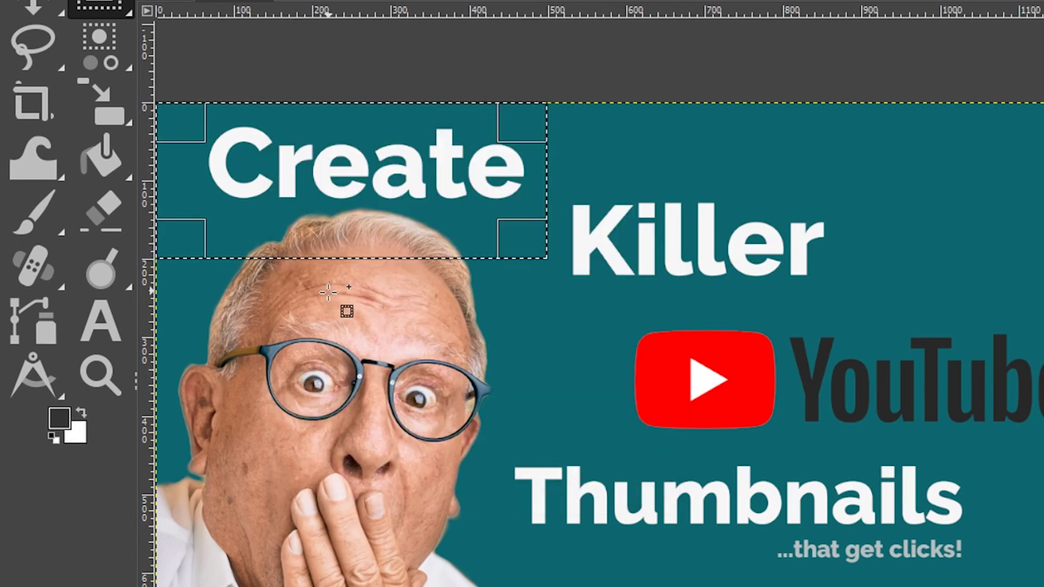
Fill the rectangular selection on the Banner 1 layer with the dark gray foreground color using Bucket Fill, and deselect everything
right_click(103, 165)
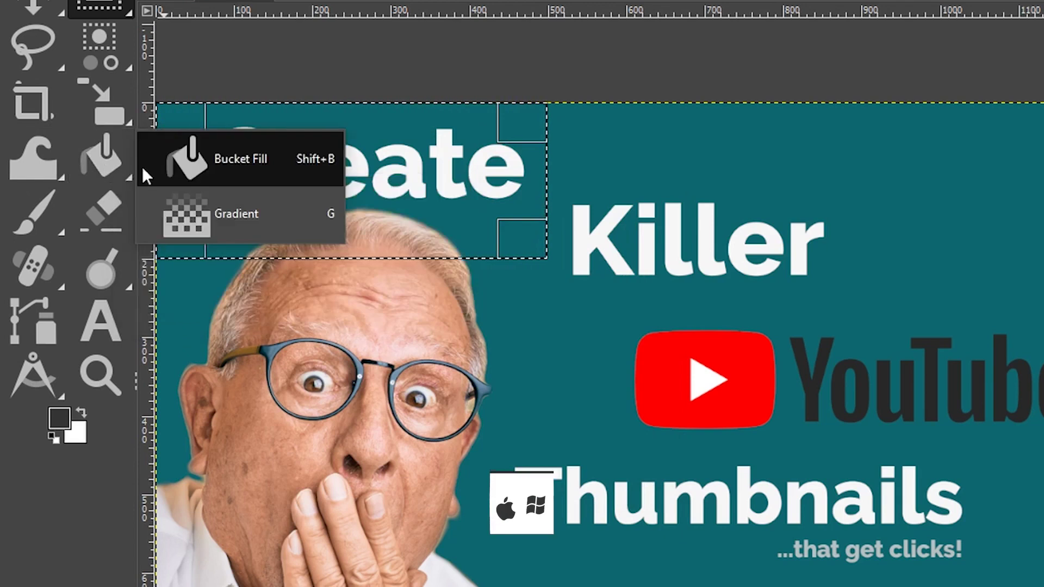
click(333, 162)
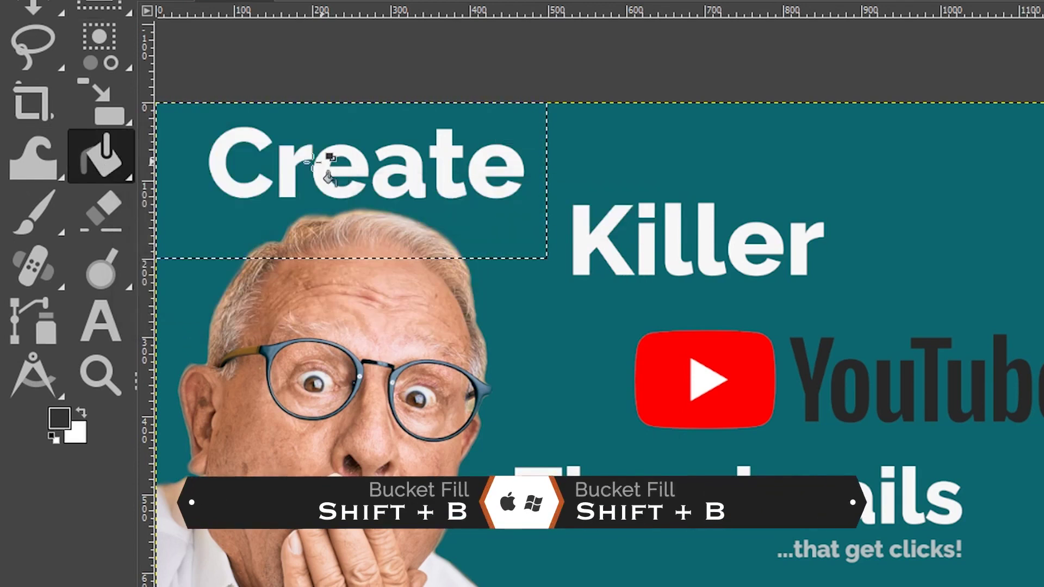
click(352, 217)
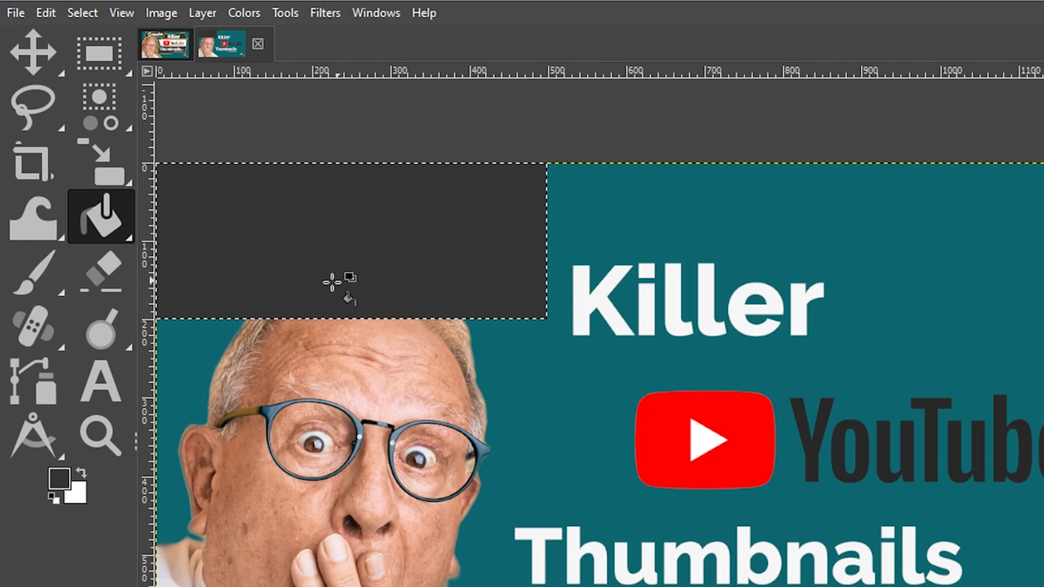
click(86, 12)
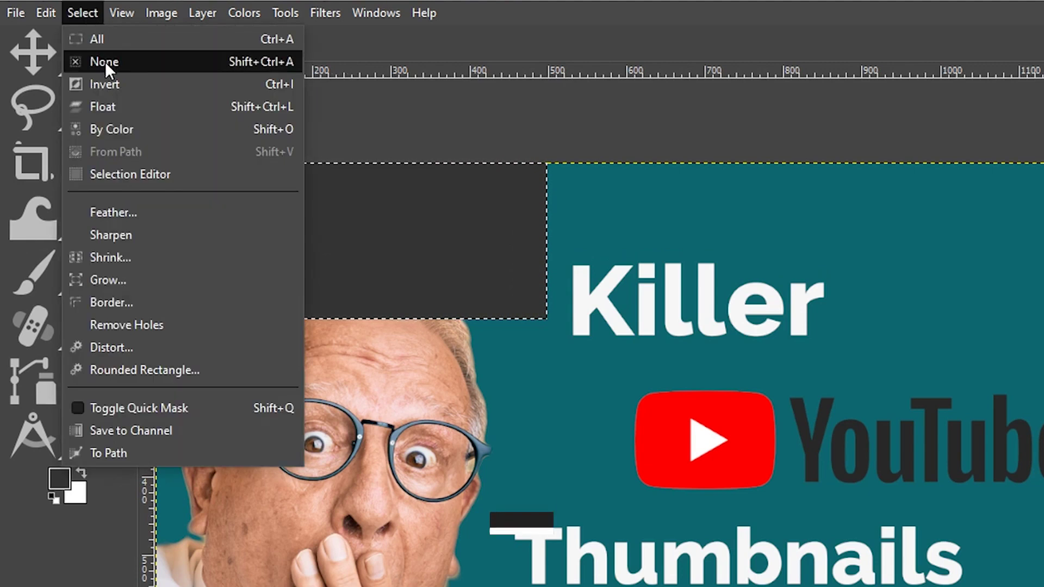
click(279, 62)
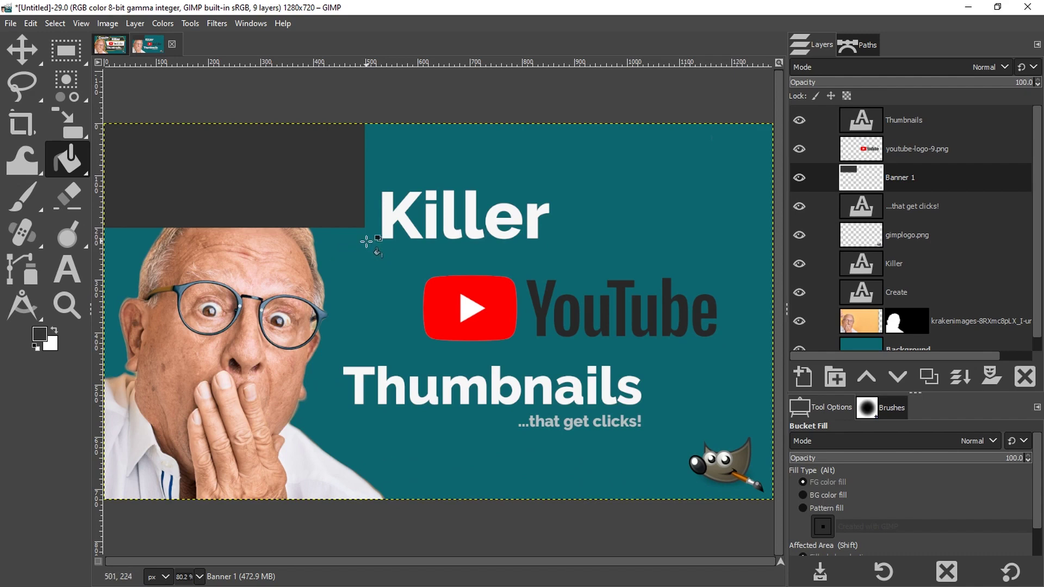
Create a new transparent 1280 × 720 px layer named Banner 2 above Banner 1
click(802, 377)
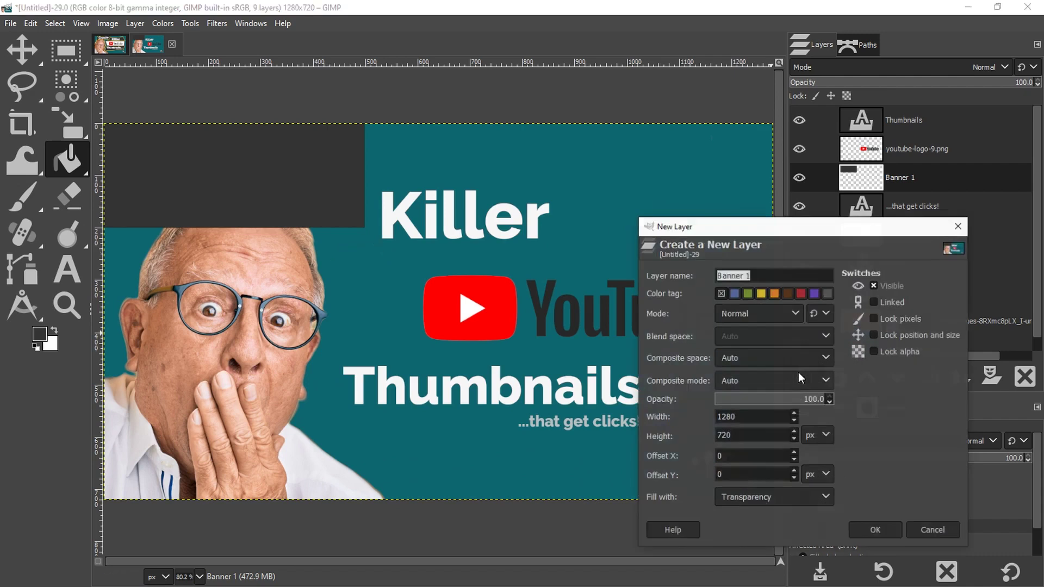
key(Right)
key(BackSpace)
text(2)
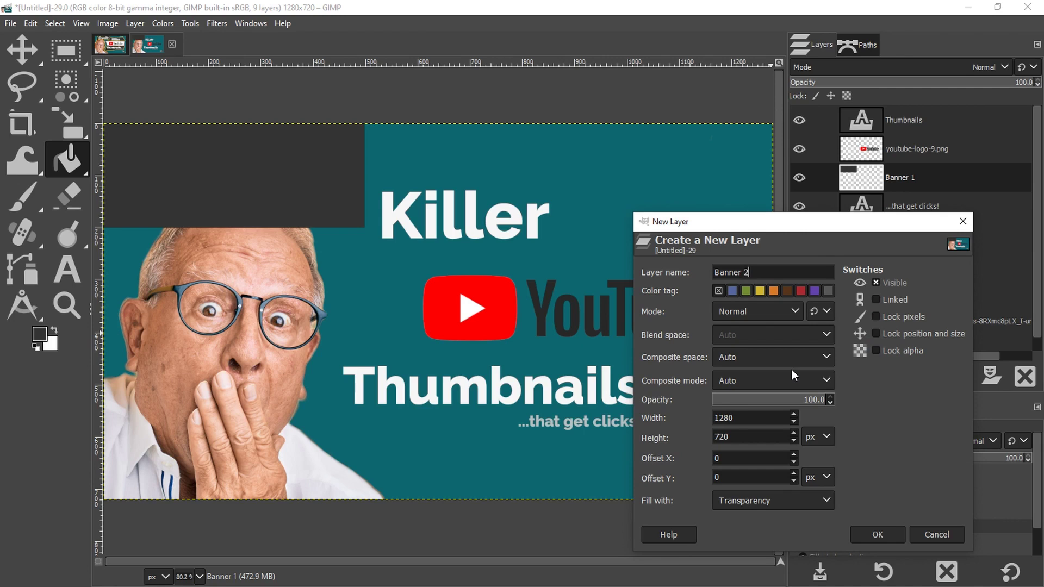
click(877, 534)
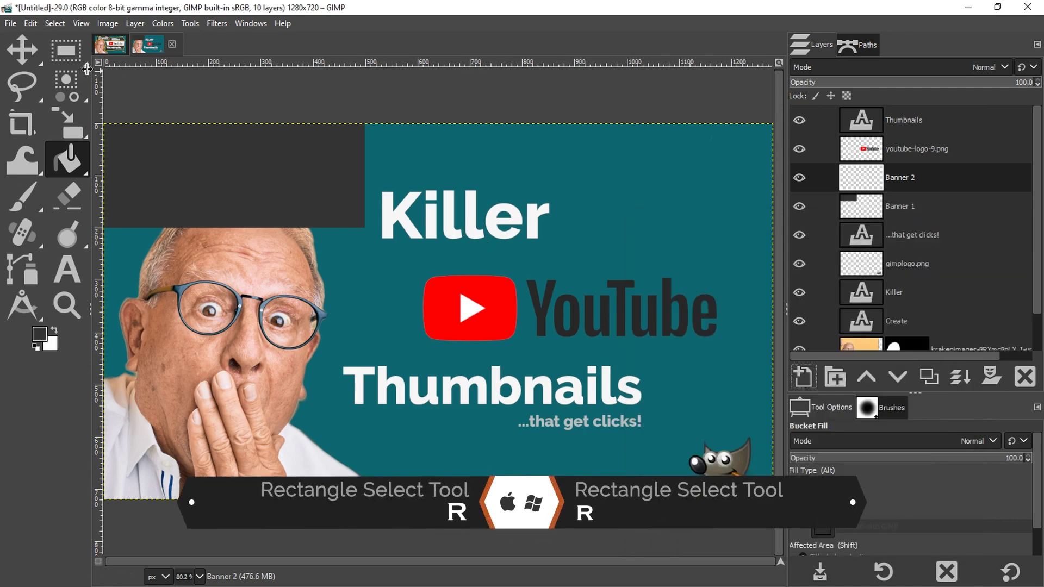
Select a rectangle about 600 × 200 px from the canvas's upper-left corner on Banner 2, fill it with dark gray, and deselect
key(r)
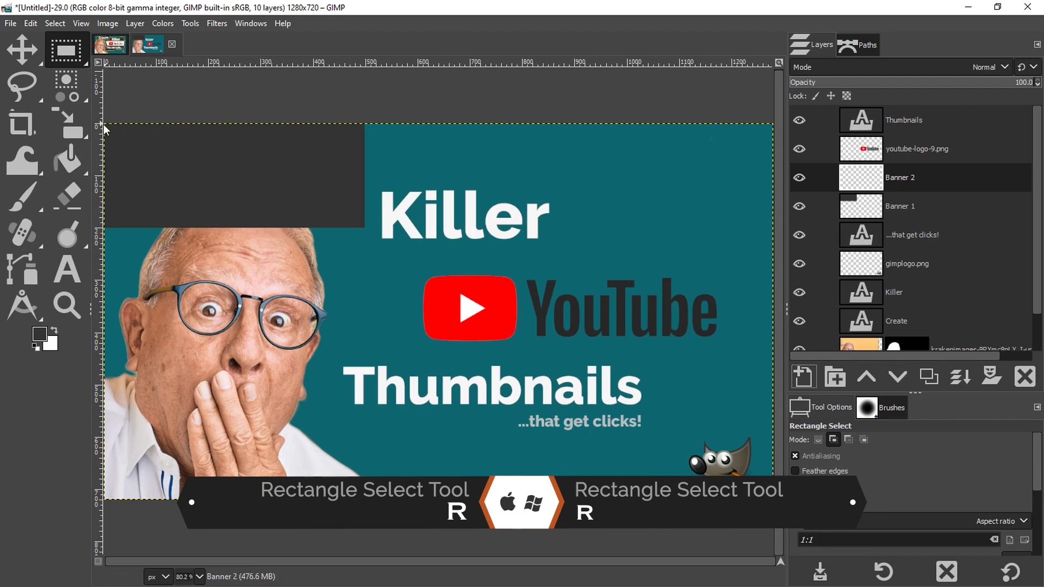
drag(104, 123, 418, 227)
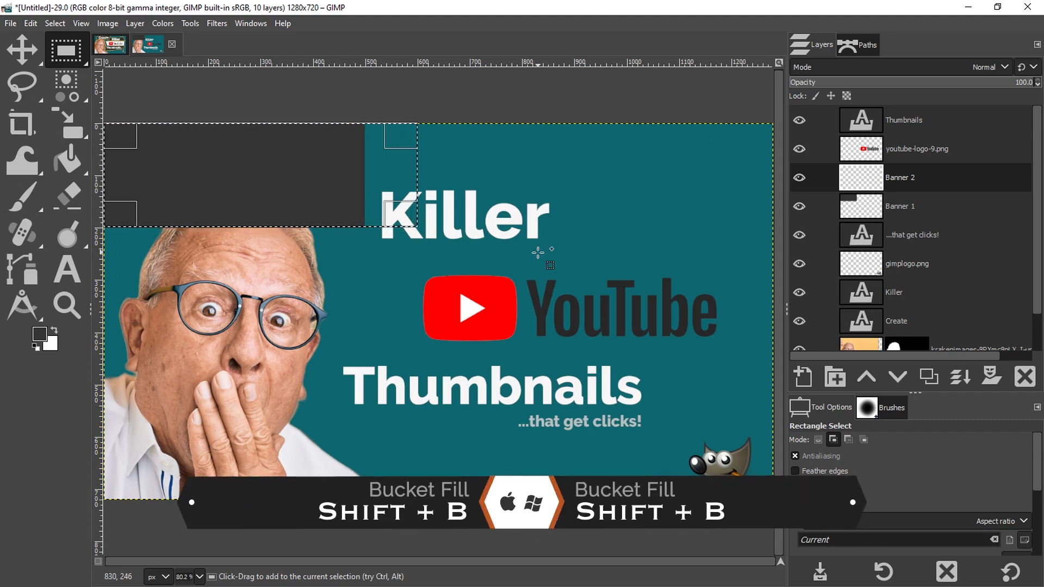
key(shift+b)
click(412, 218)
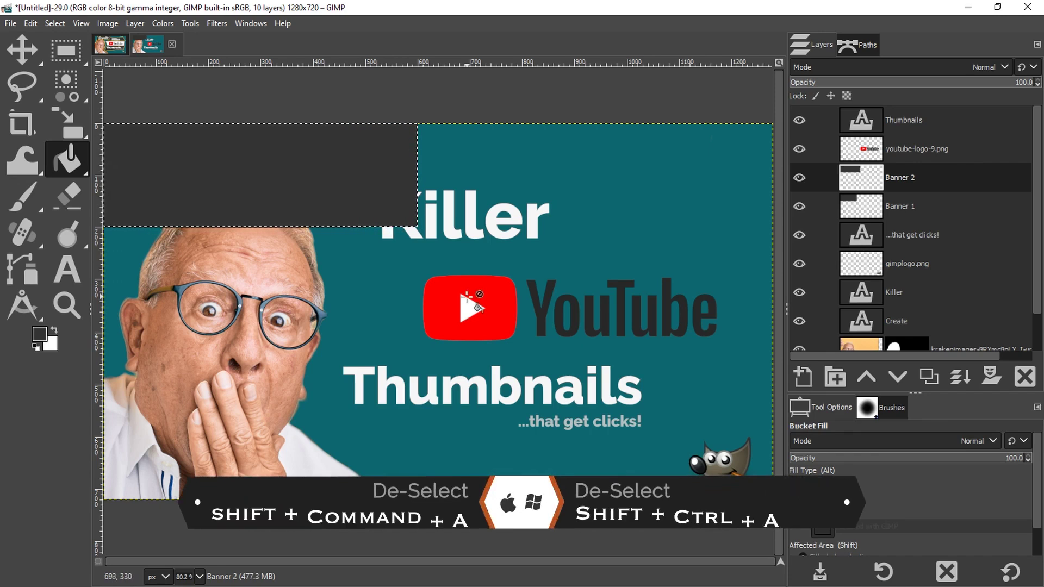
key(shift+ctrl+a)
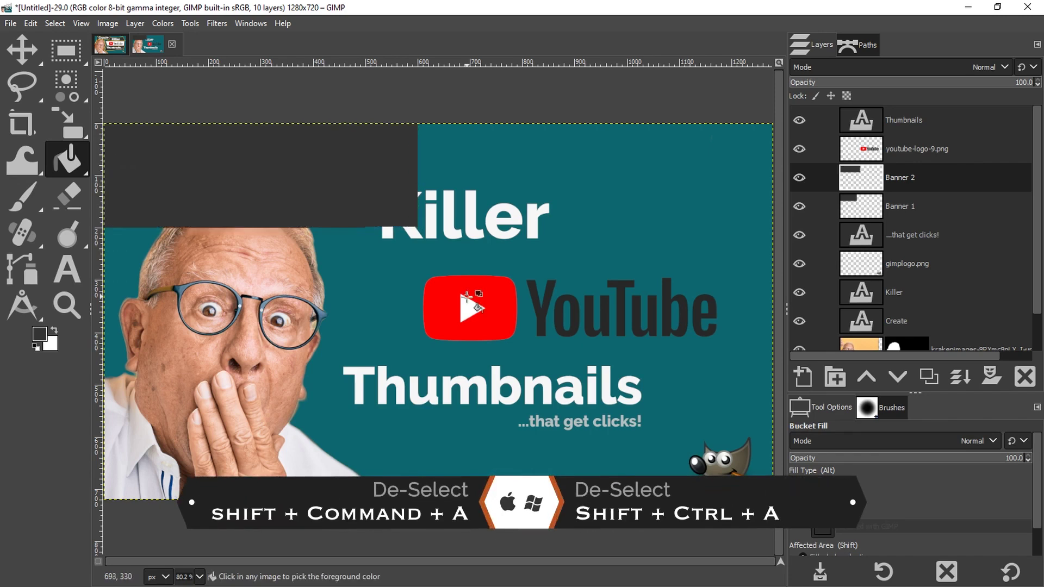
Create a new layer named Banner 3 above Banner 2
click(803, 377)
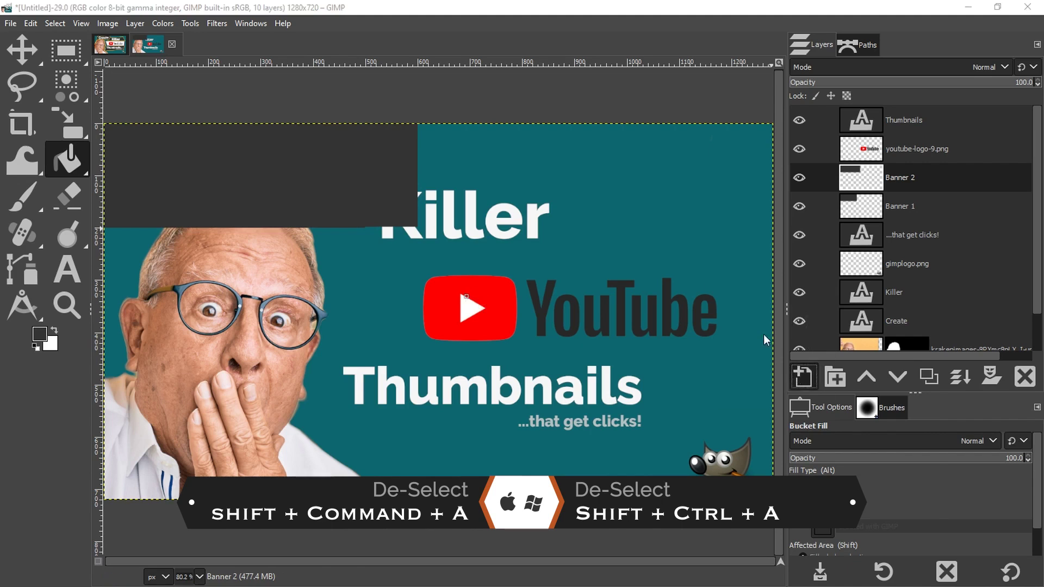
key(End)
key(BackSpace)
text(3)
key(Return)
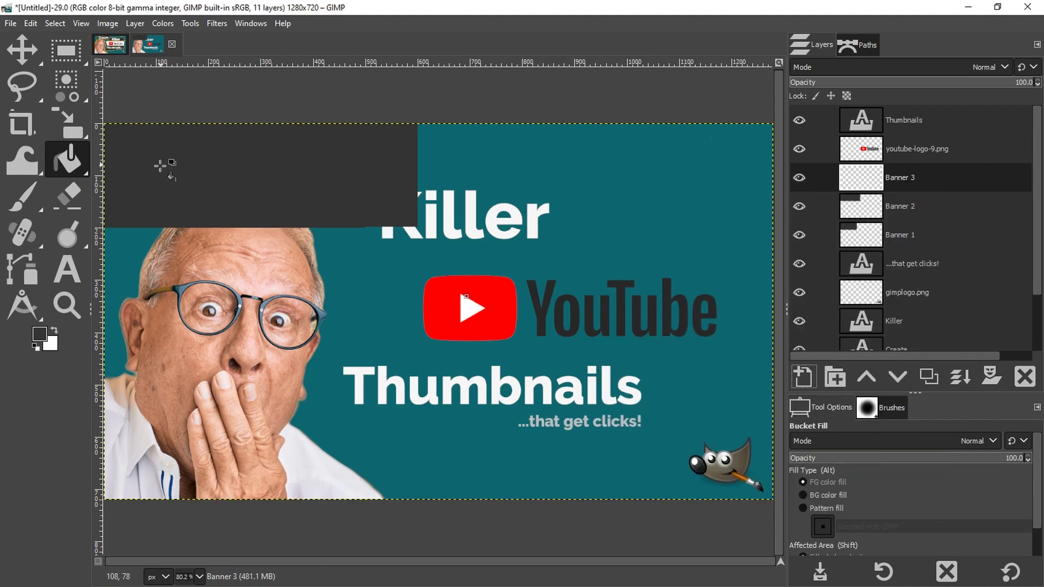
Select a rectangle about 700 × 200 px from the canvas's upper-left corner on Banner 3, fill it with dark gray, and deselect
key(r)
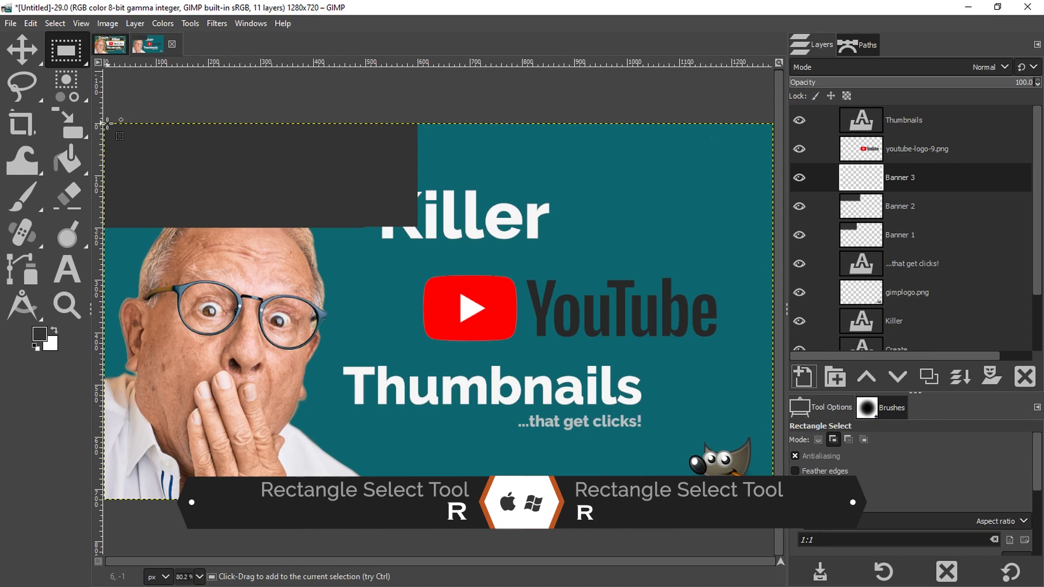
drag(105, 124, 470, 228)
key(shift+b)
click(435, 179)
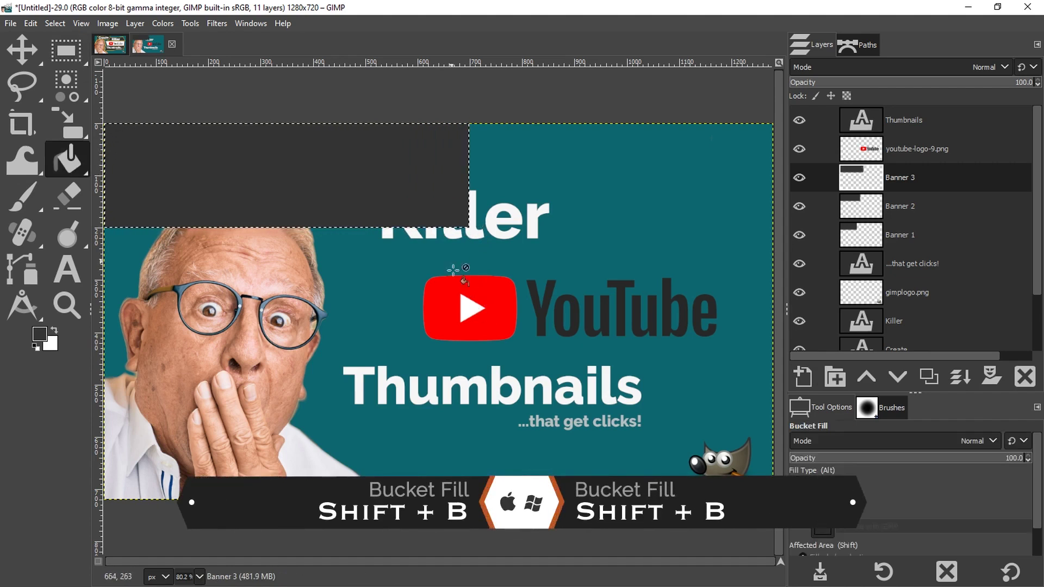
key(ctrl+shift+a)
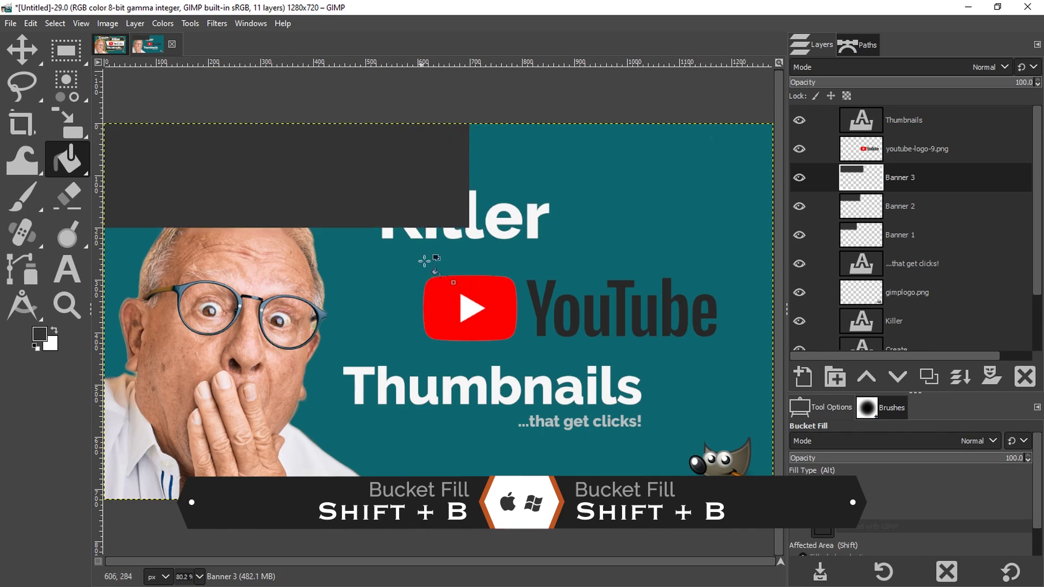
Create a new layer named Banner 4 above Banner 3
click(804, 377)
key(End)
key(BackSpace)
text(4)
click(762, 495)
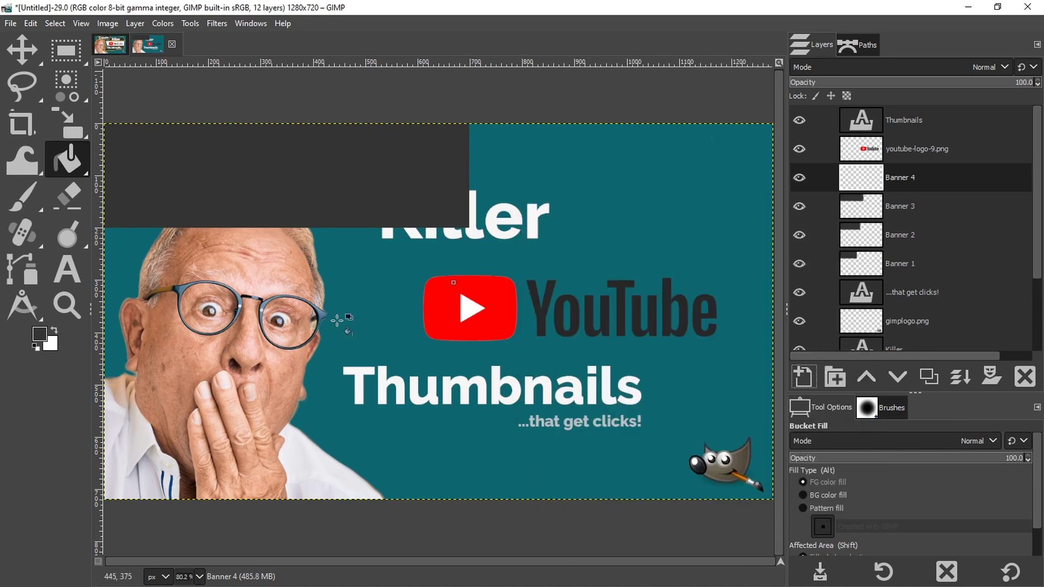
Select a rectangle about 800 × 200 px from the canvas's upper-left corner on Banner 4, fill it with dark gray, and deselect
key(r)
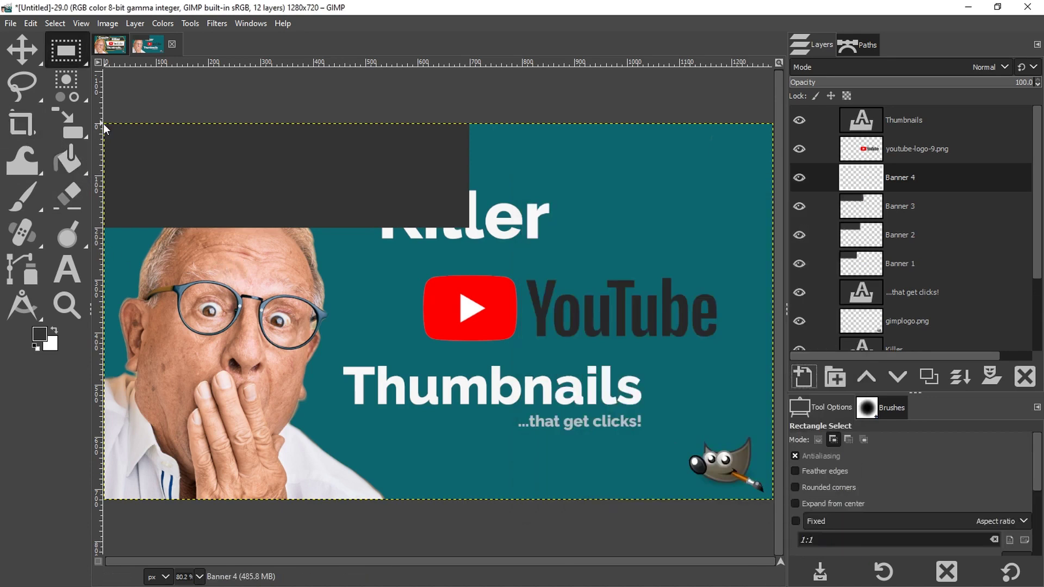
drag(104, 122, 487, 231)
drag(505, 233, 522, 233)
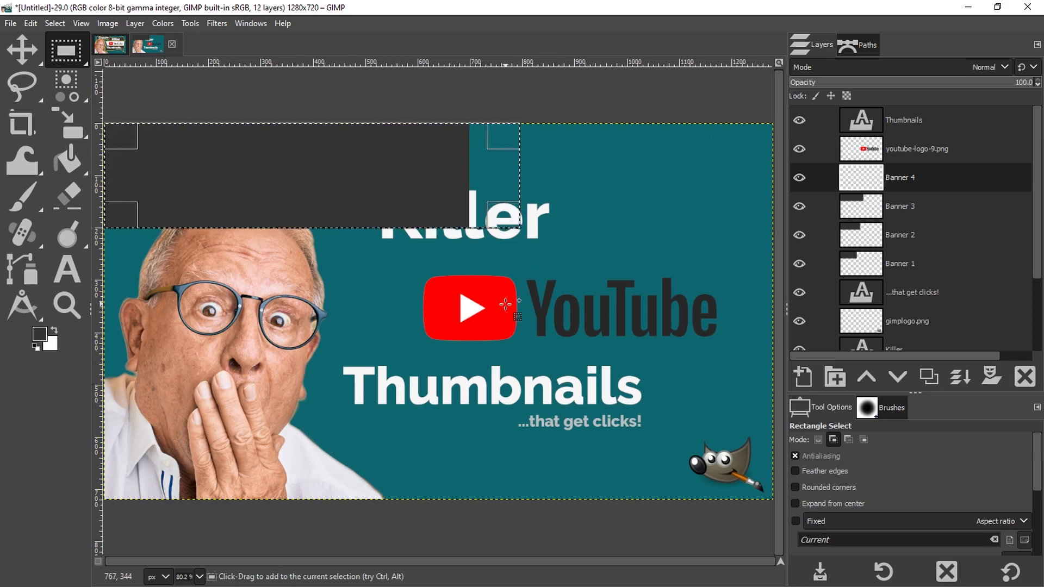
key(shift+b)
click(486, 212)
key(ctrl+shift+a)
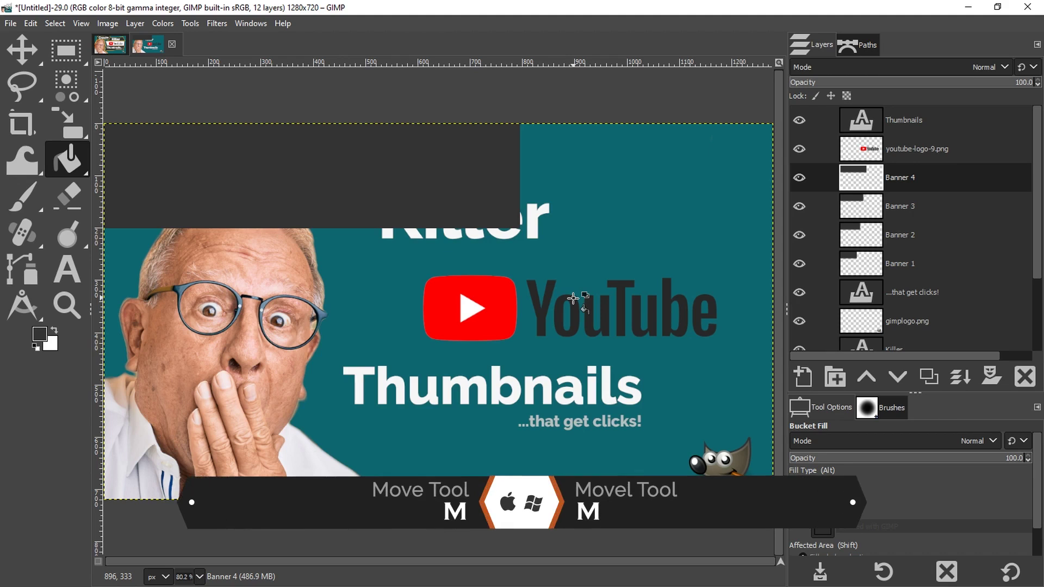
Move Banner 4 behind the word Thumbnails, Banner 3 behind the YouTube logo and Banner 2 over the word Killer, then make Banner 3 active
key(m)
drag(429, 180, 624, 409)
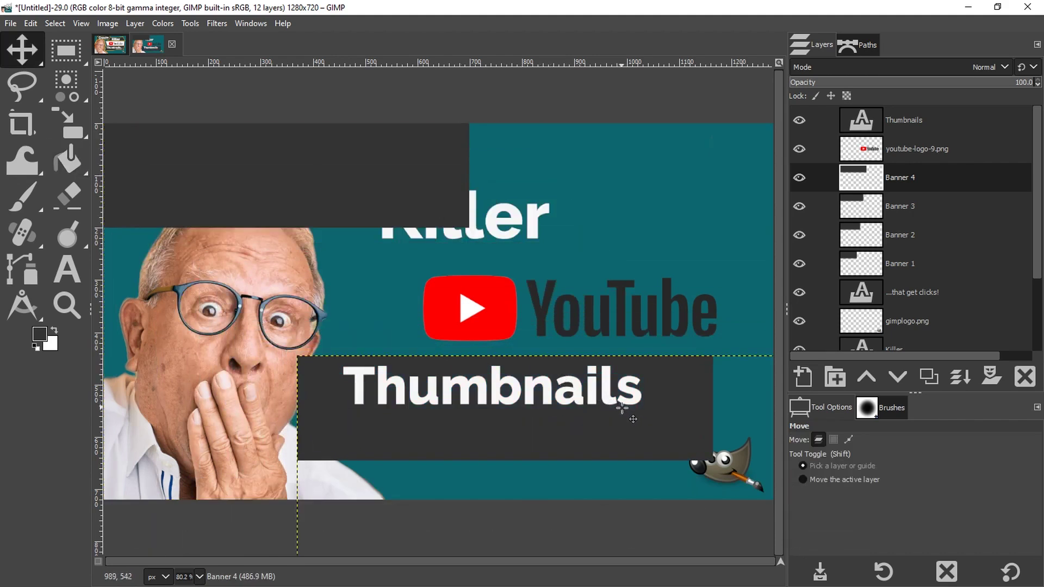
drag(413, 182, 671, 298)
drag(377, 180, 607, 197)
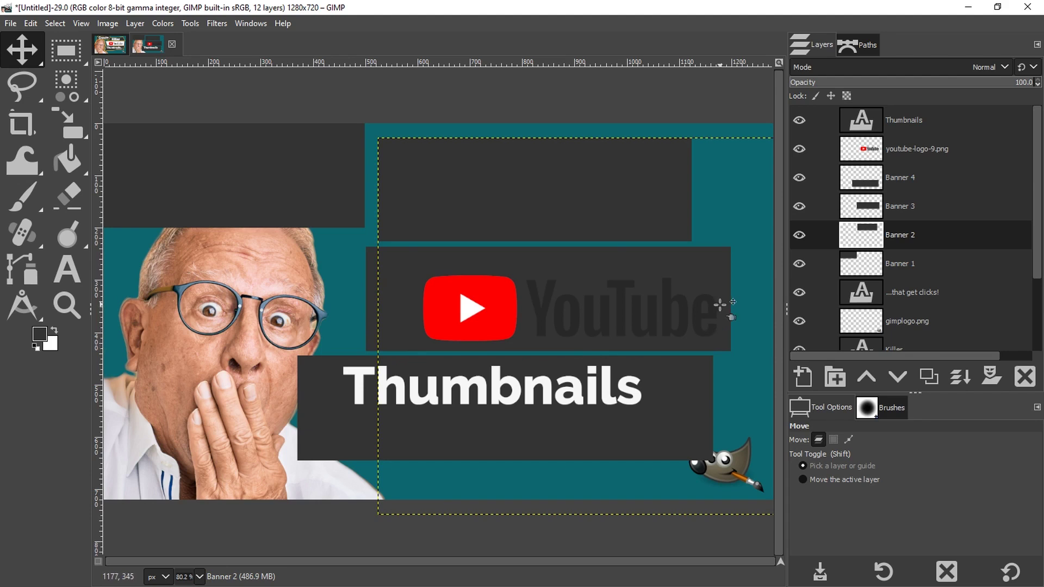
click(370, 304)
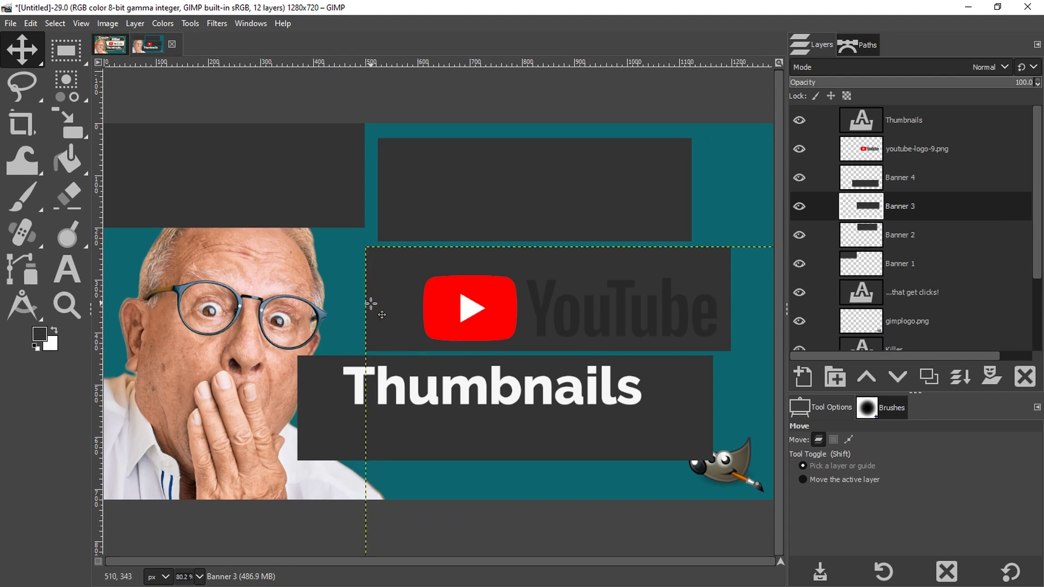
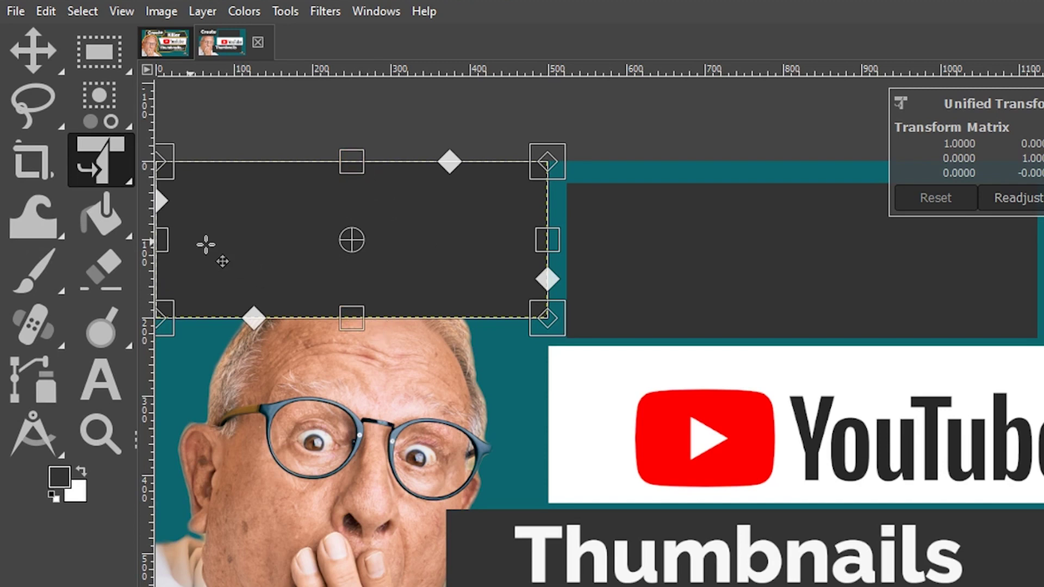
Use Unified Transform to pull Banner 1's upper-right corner outward in perspective, and shear the banner slightly rightward and upward
mouse_move(558, 242)
mouse_down()
mouse_move(576, 240)
mouse_move(542, 240)
mouse_up()
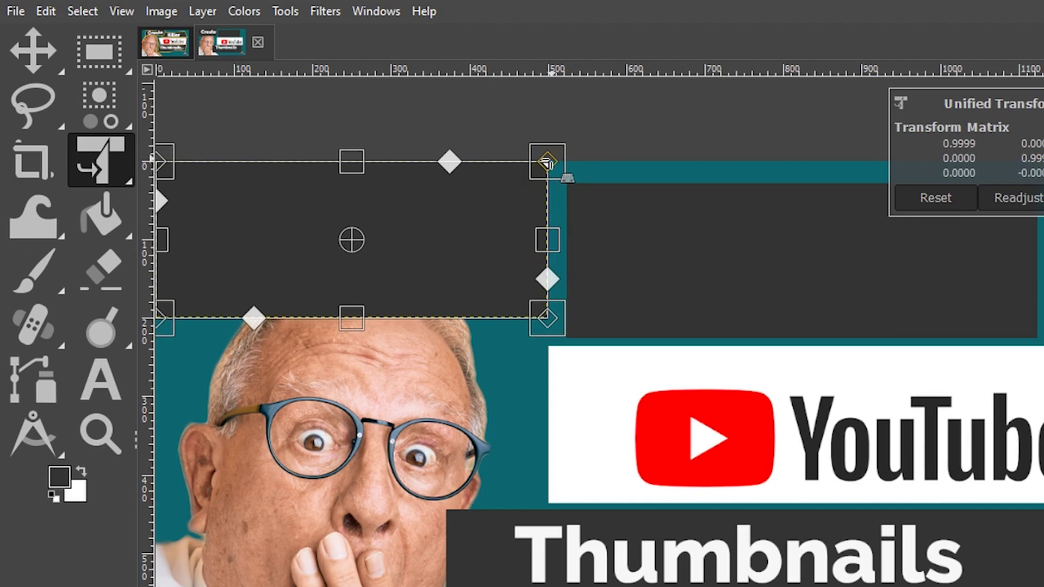
drag(546, 163, 591, 162)
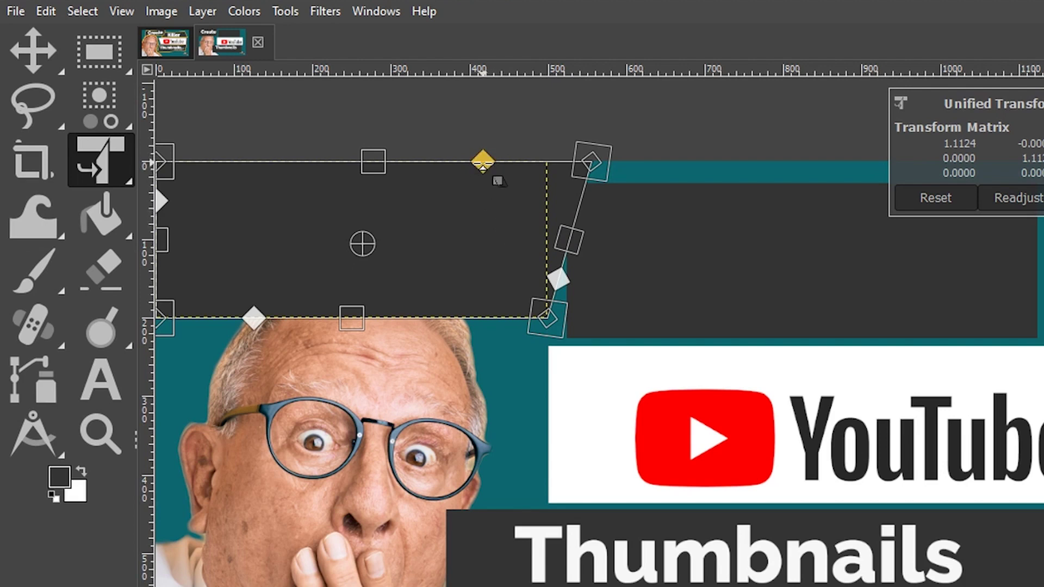
drag(480, 162, 496, 162)
drag(560, 279, 559, 266)
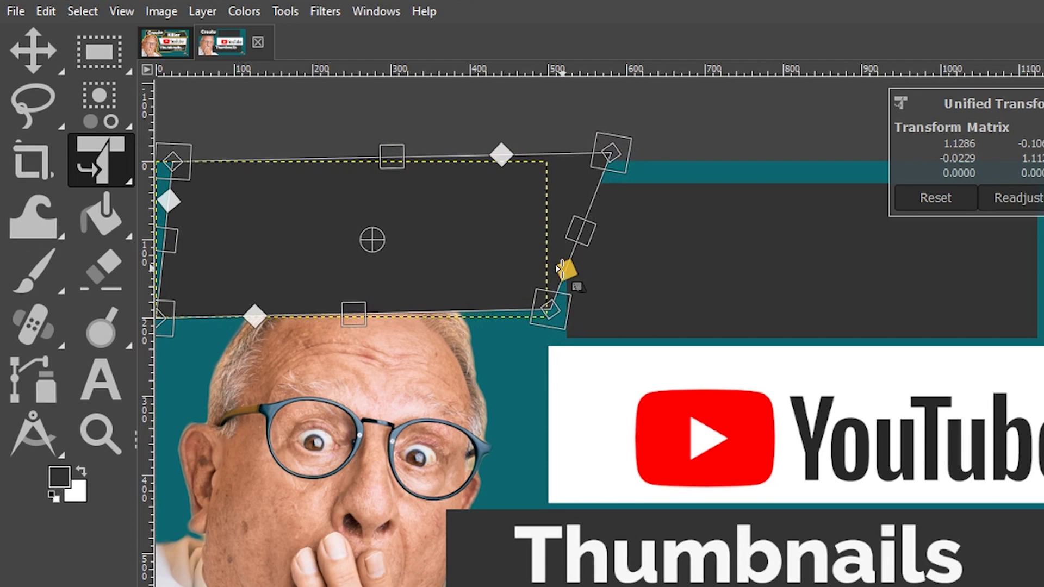
Shift Banner 1's upper corners inward and downward to form an irregular slanted banner behind the word Create, and apply the transform
drag(178, 164, 187, 165)
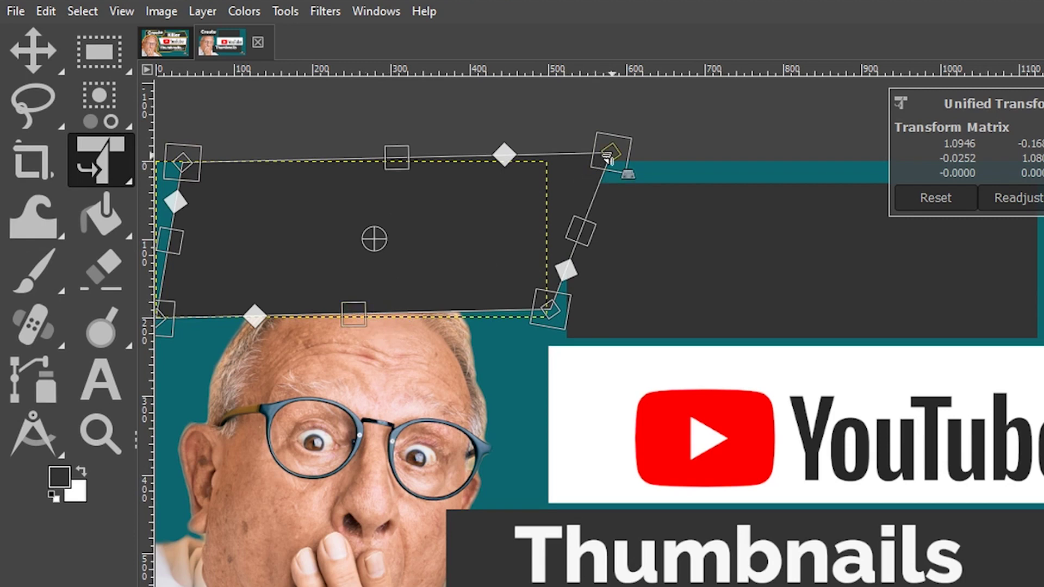
drag(609, 158, 606, 166)
drag(185, 164, 187, 188)
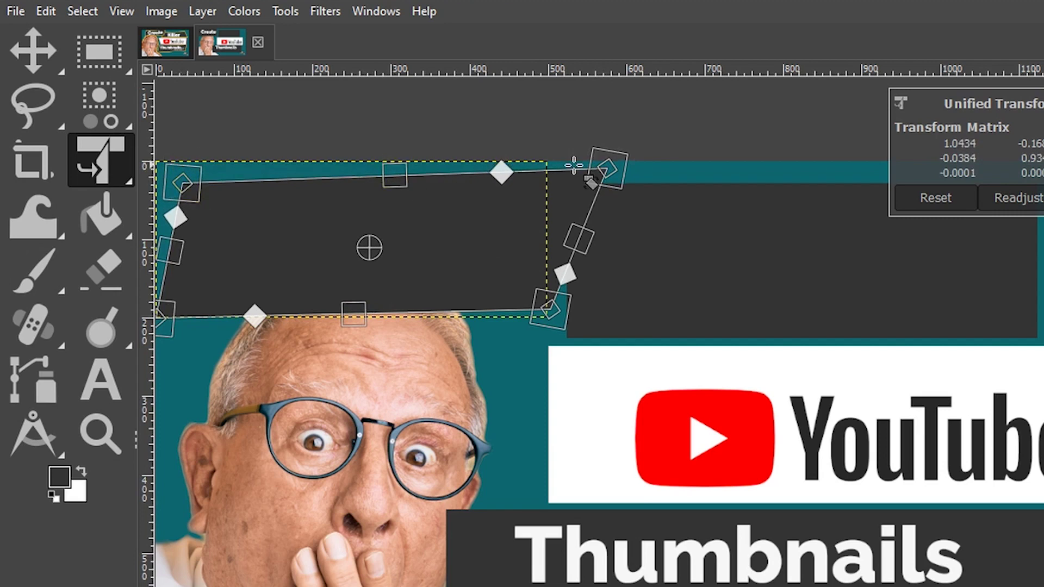
drag(186, 187, 190, 189)
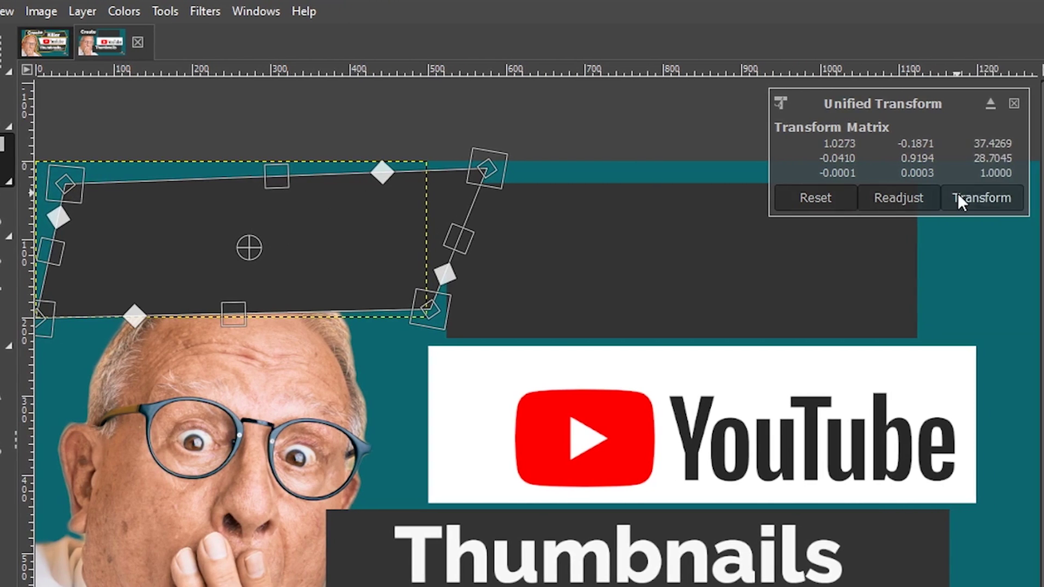
click(964, 195)
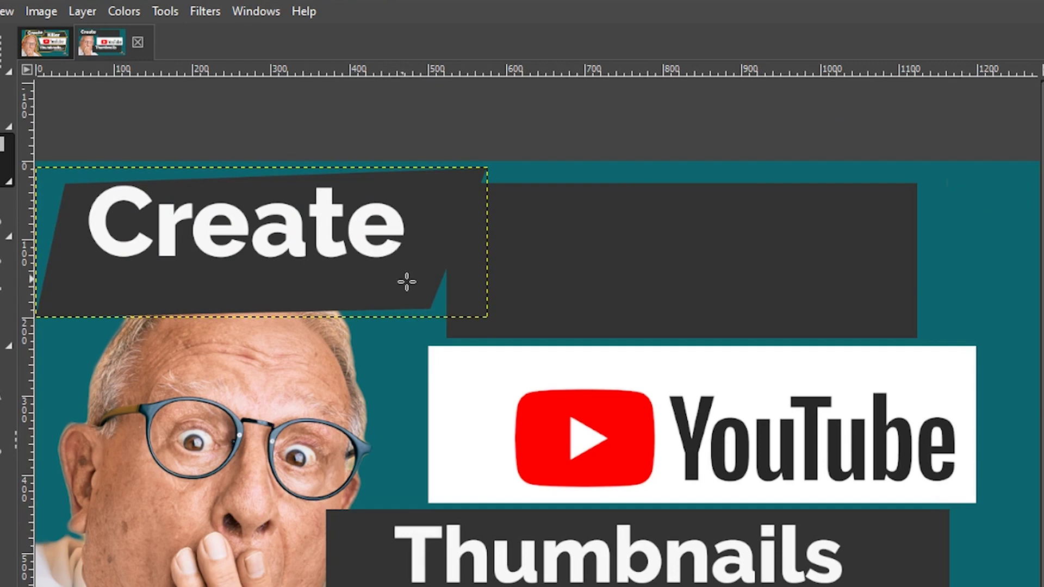
Make the Banner 2 rectangle beside the word Create the active layer using the Move tool
click(658, 266)
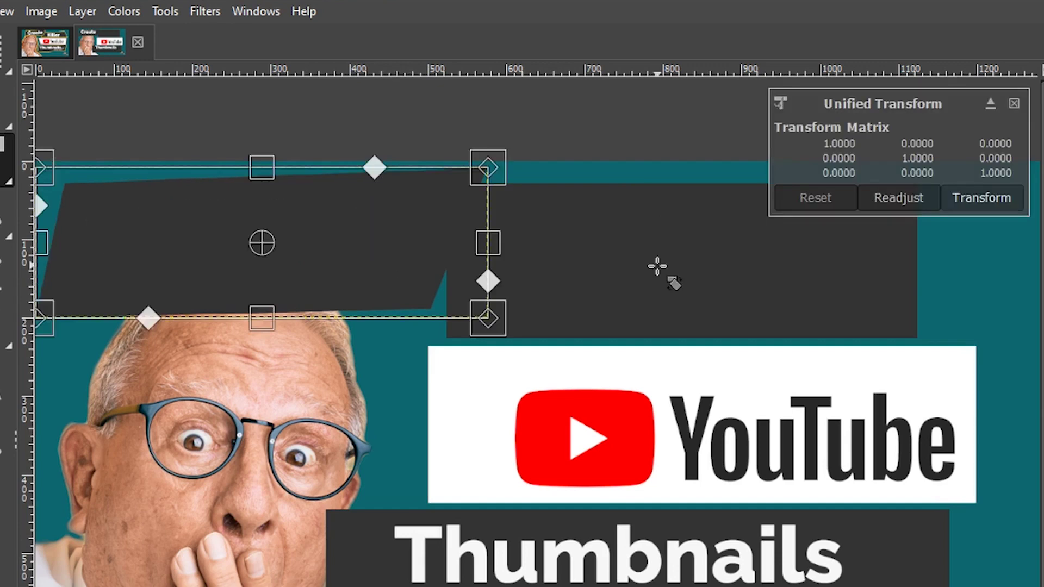
key(m)
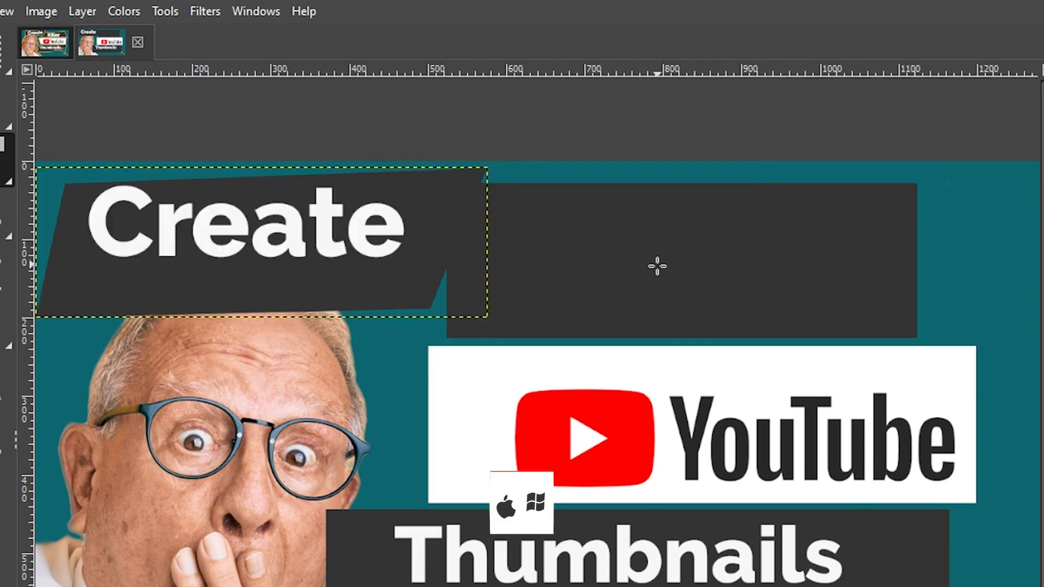
click(696, 251)
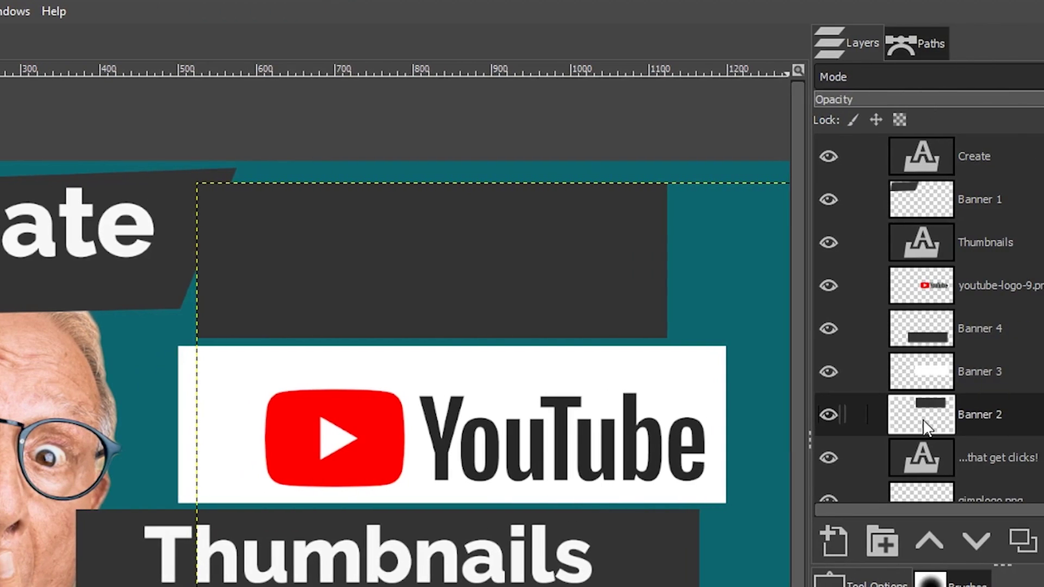
Place Banner 2 above the Thumbnails text and beneath Banner 1 in the layer stack, with the Killer text directly above Banner 2
drag(928, 424, 943, 242)
scroll(951, 387, down, 5)
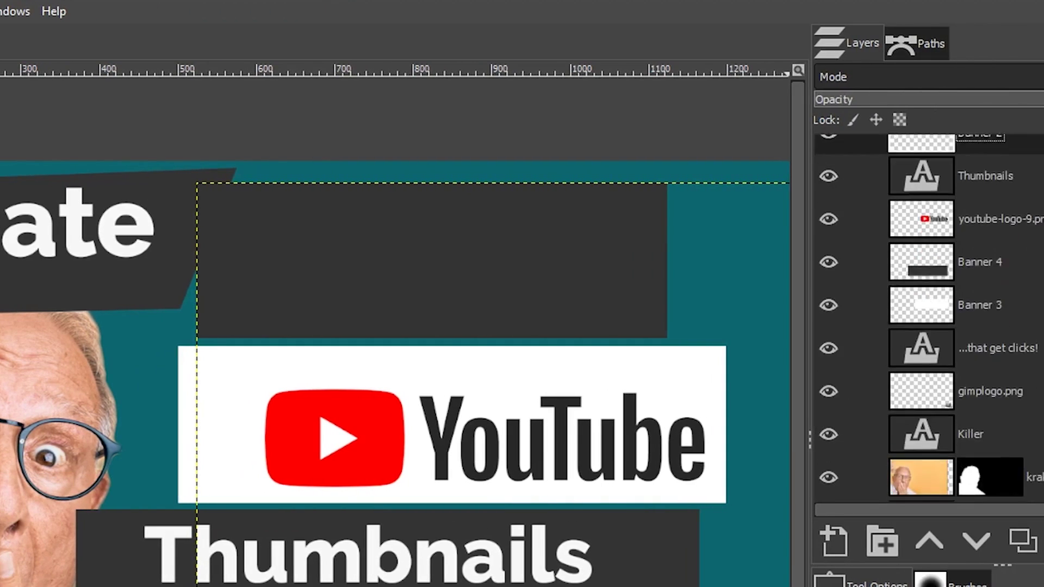
drag(950, 387, 944, 229)
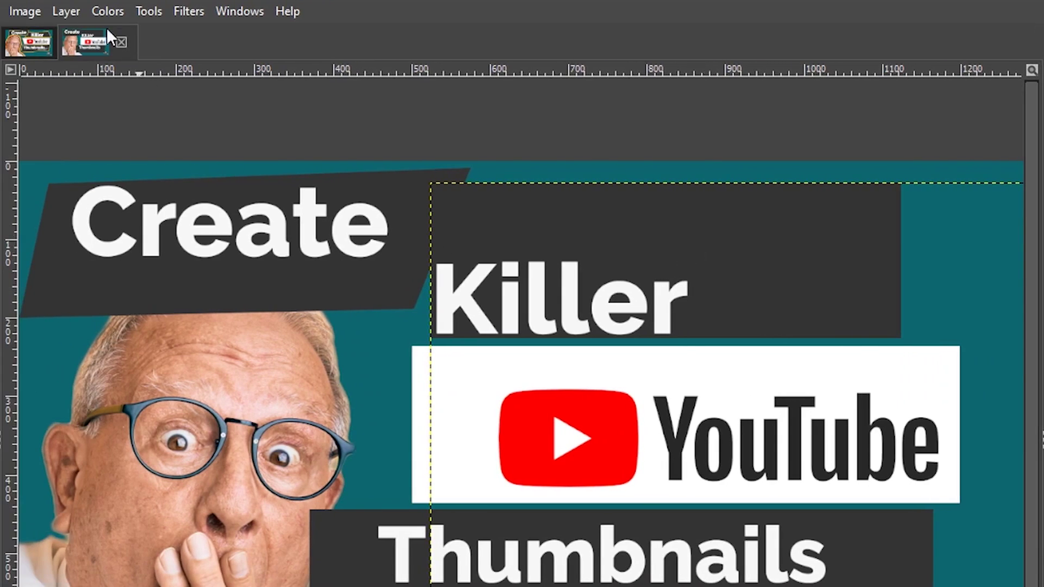
Crop Banner 2 to its content and use Unified Transform to pull its upper-left corner inward and downward in perspective
click(66, 10)
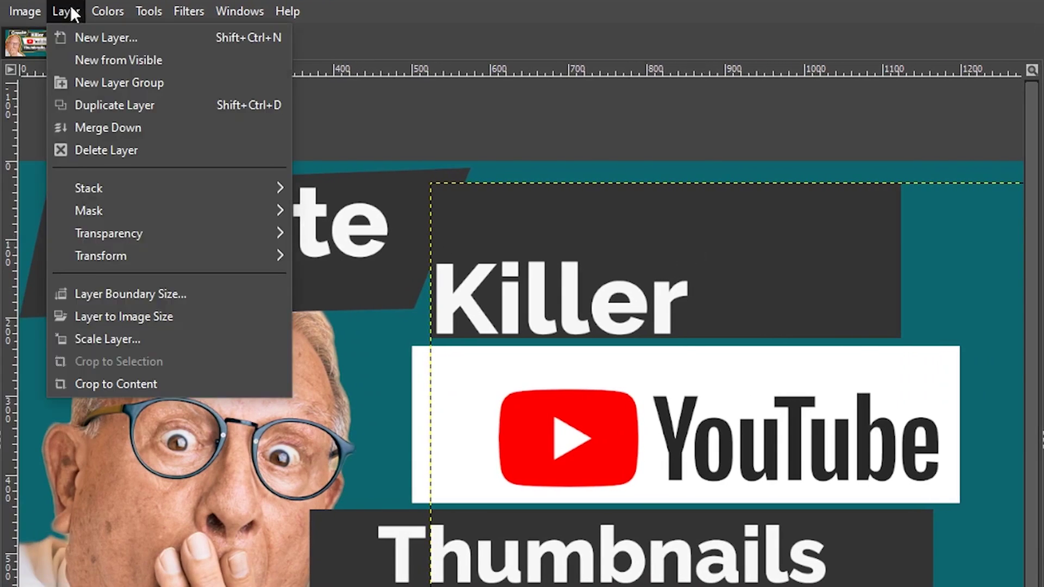
click(103, 382)
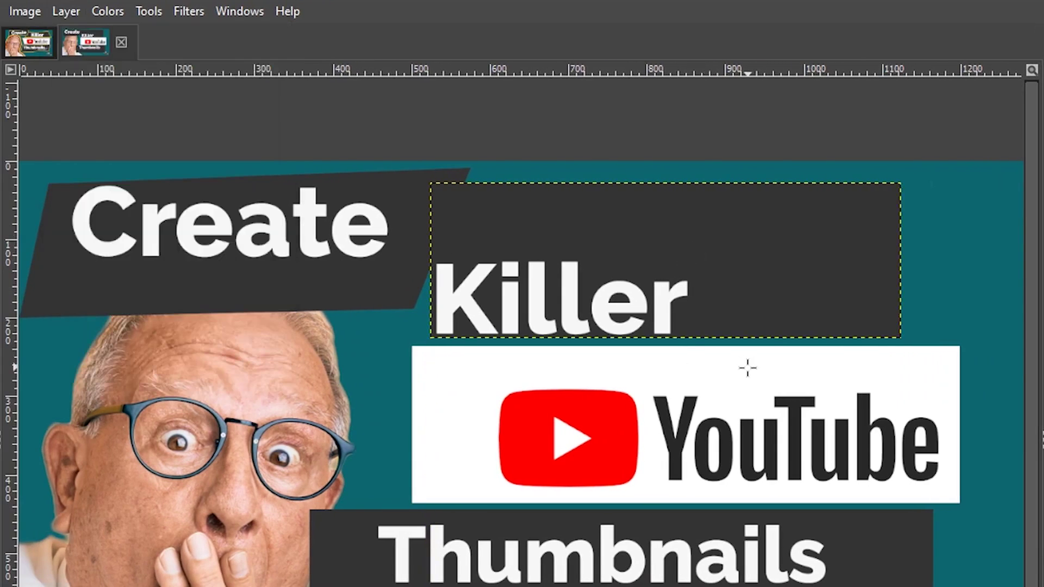
key(shift+t)
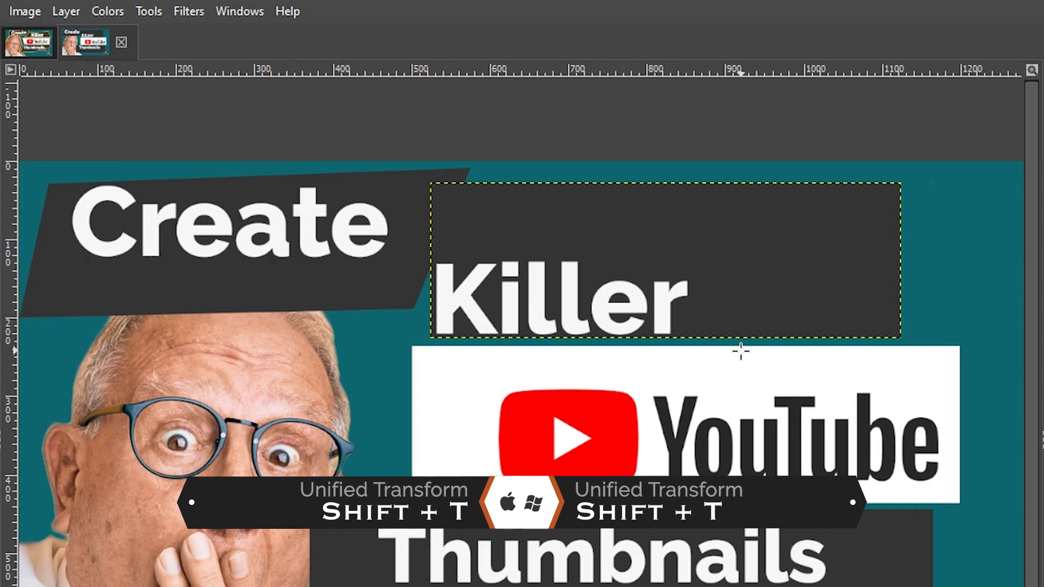
click(739, 350)
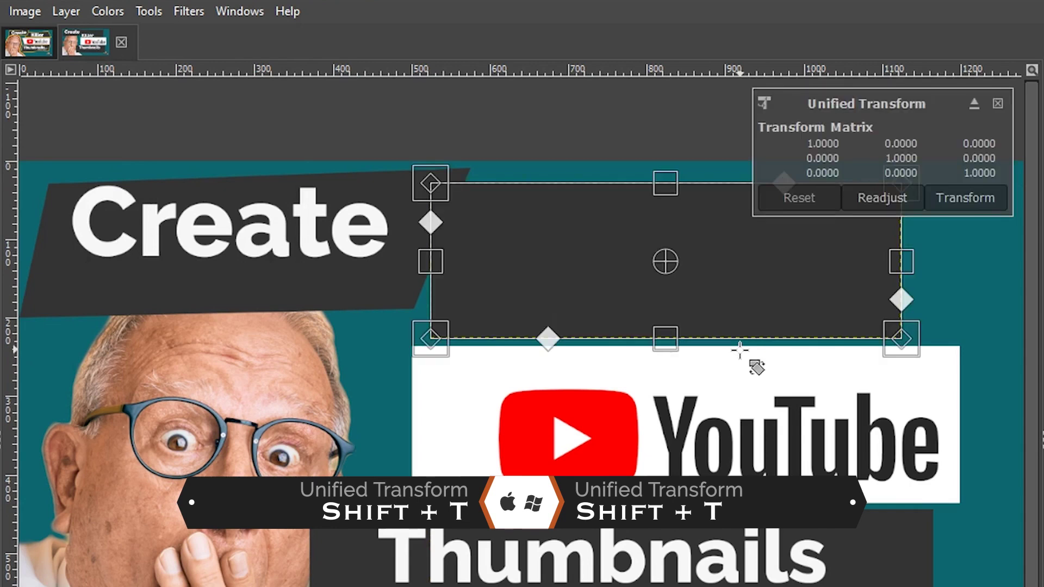
drag(432, 181, 457, 233)
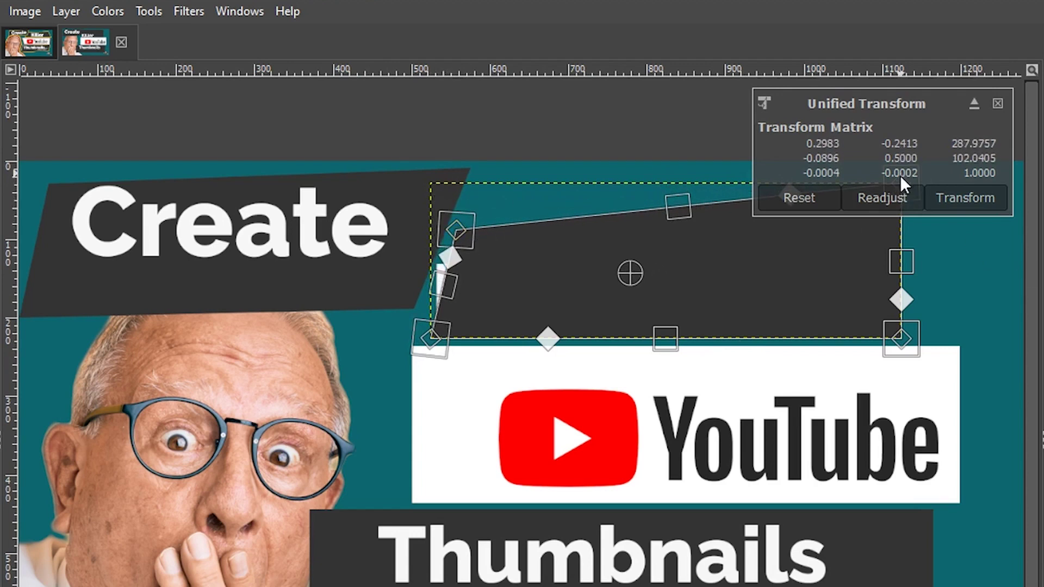
click(974, 105)
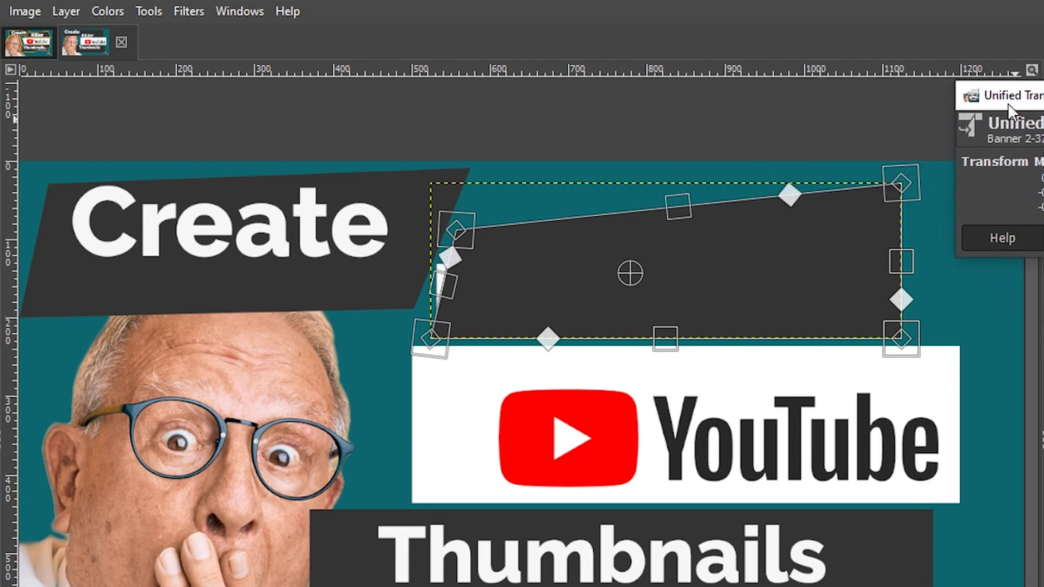
Lower Banner 2's upper-right corner, pull its lower-right corner outward, nudge the upper-left corner further inward, and apply the transform
drag(893, 192, 856, 208)
drag(901, 338, 948, 338)
drag(856, 209, 898, 218)
drag(458, 233, 469, 244)
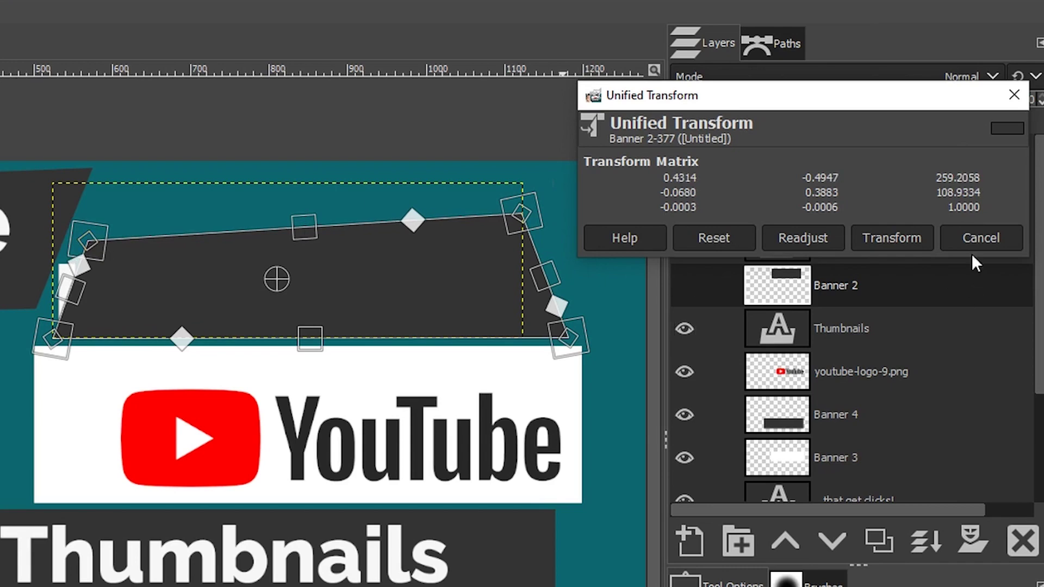
click(909, 238)
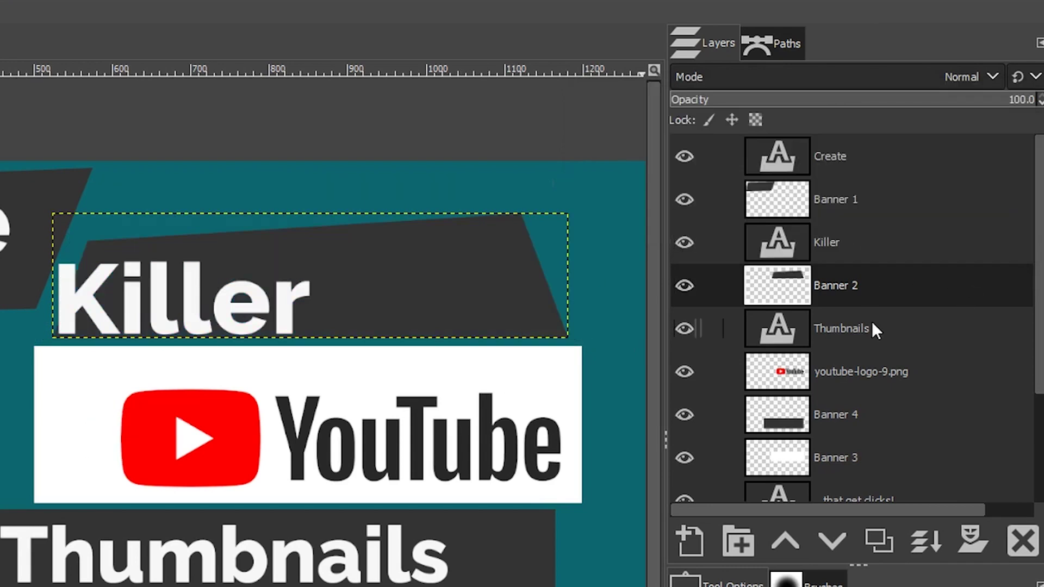
Move Banner 3 in the layer stack so it sits directly beneath the YouTube logo and above Banner 4
scroll(1030, 446, down, 5)
scroll(1027, 409, up, 5)
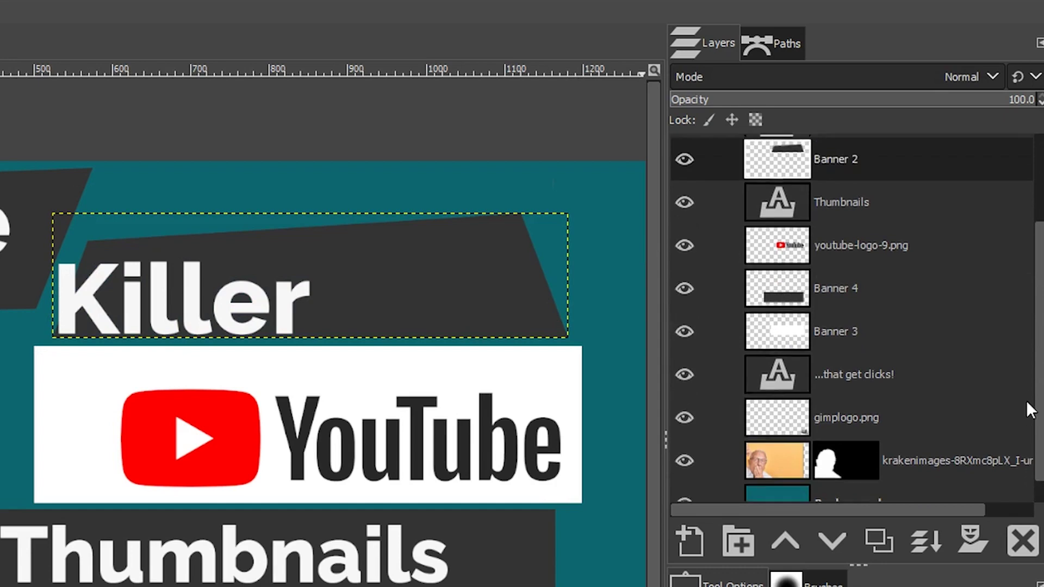
drag(850, 447, 851, 365)
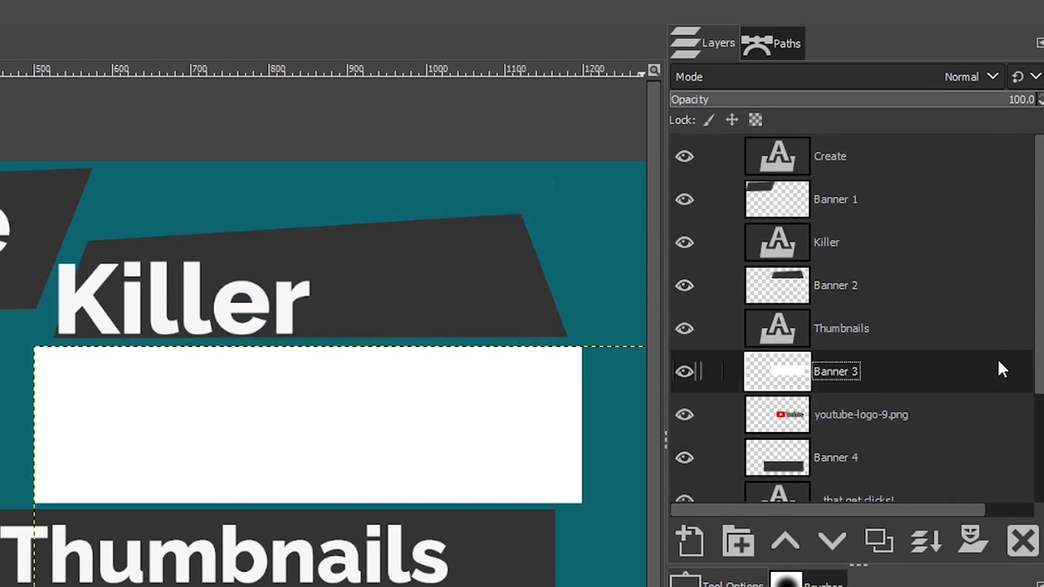
scroll(1034, 392, down, 2)
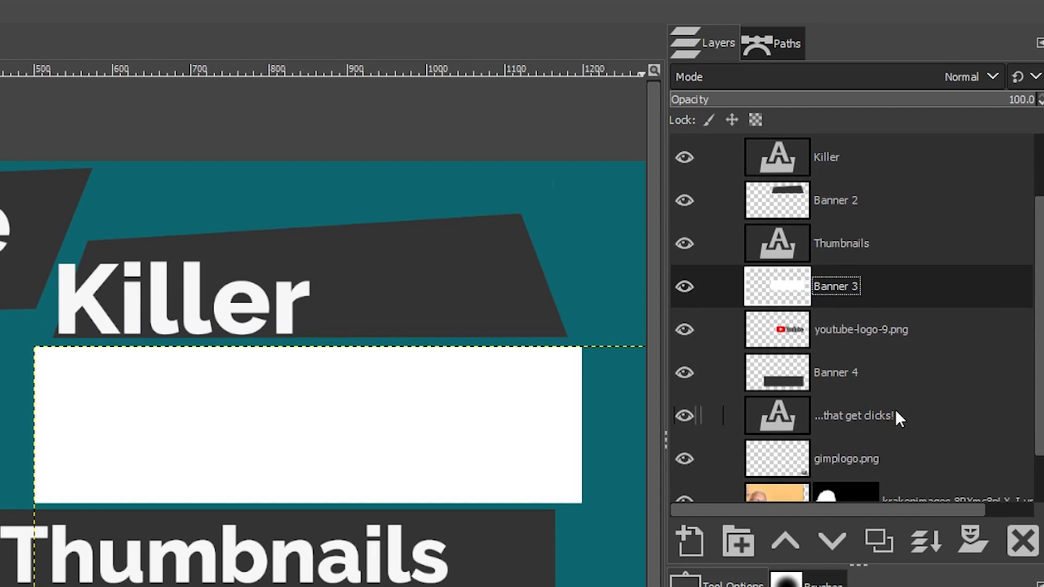
drag(839, 306, 787, 329)
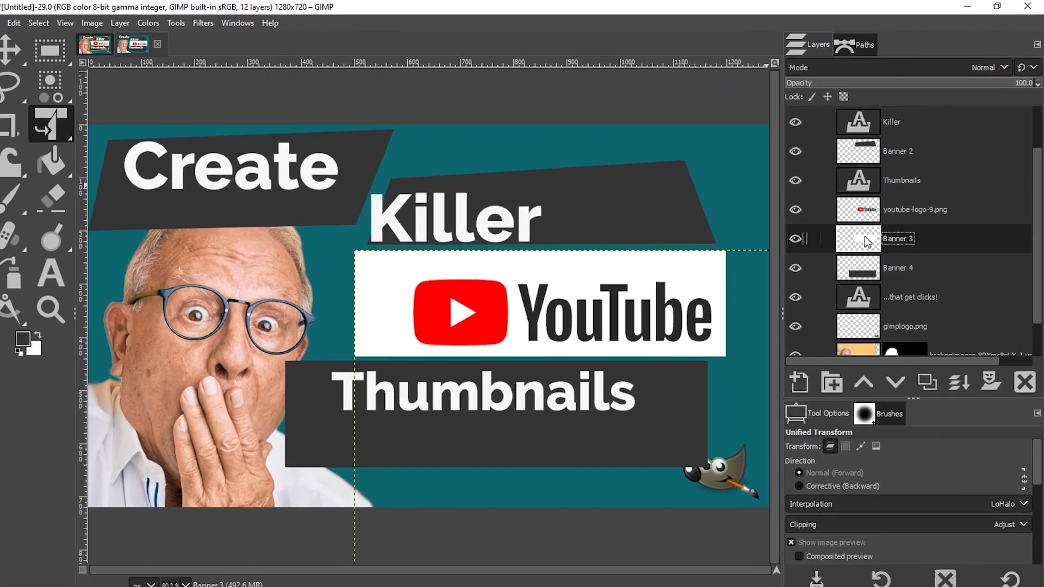
Crop Banner 3 to its content and use Unified Transform to pull its upper-left corner outward and lower both upper corners
click(120, 23)
click(177, 273)
click(435, 296)
drag(352, 250, 315, 268)
drag(732, 249, 734, 264)
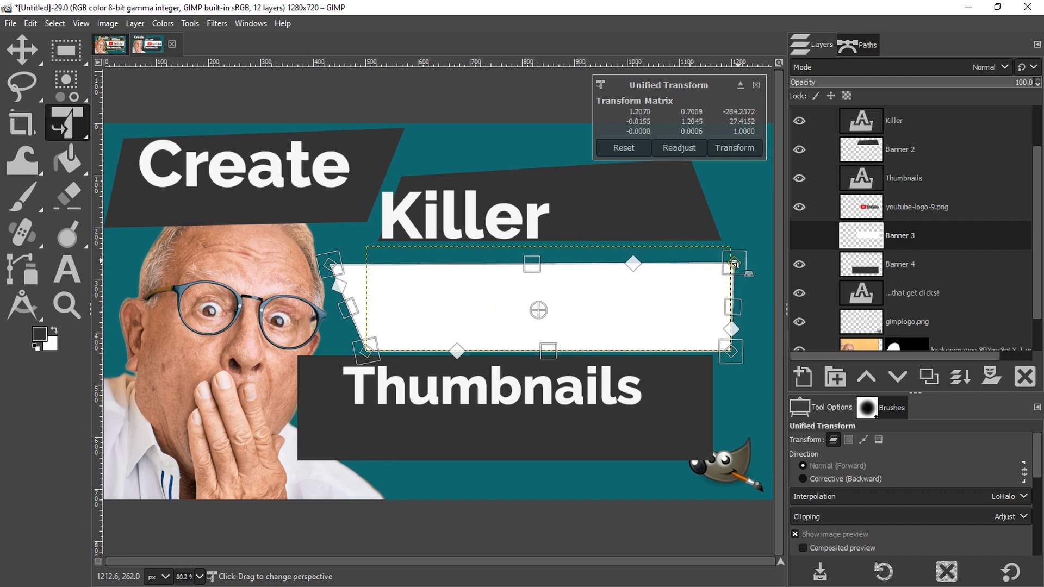
Apply Banner 3's transform and move the white banner slightly right behind the YouTube logo
click(735, 147)
key(m)
drag(678, 287, 702, 285)
Move the "...that get clicks!" text above Banner 4, and place the Thumbnails text between Banner 3 and that text in the stack
drag(913, 293, 917, 254)
drag(902, 178, 902, 247)
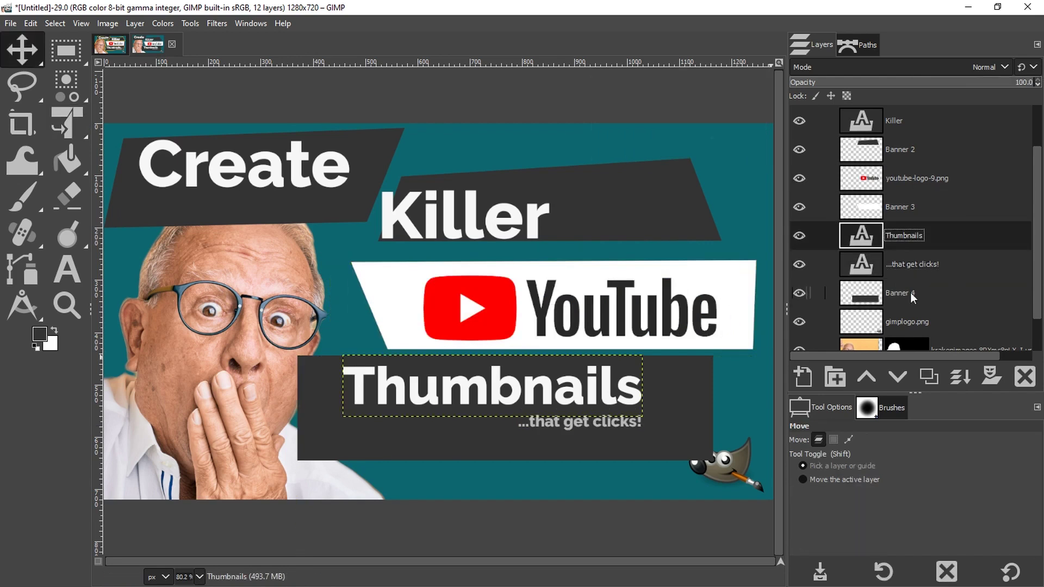
Use Unified Transform on Banner 4 to move its upper-left corner inward and downward and raise its lower-right corner, and apply it
click(900, 292)
key(shift+t)
click(435, 313)
drag(298, 356, 335, 379)
drag(710, 458, 703, 430)
click(734, 147)
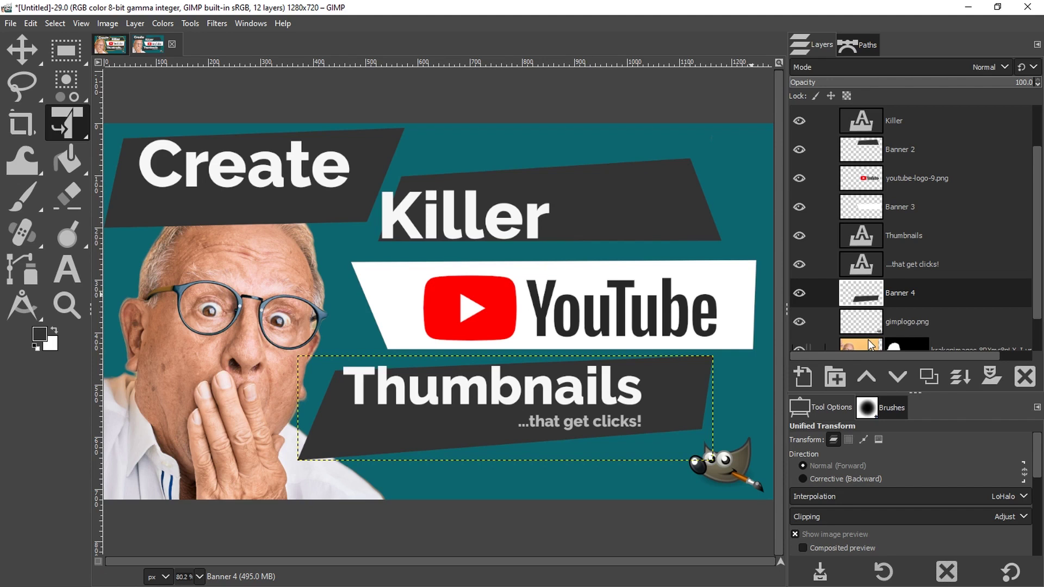
Move the shocked man's masked photo layer to the top of the layer stack
drag(863, 345, 879, 120)
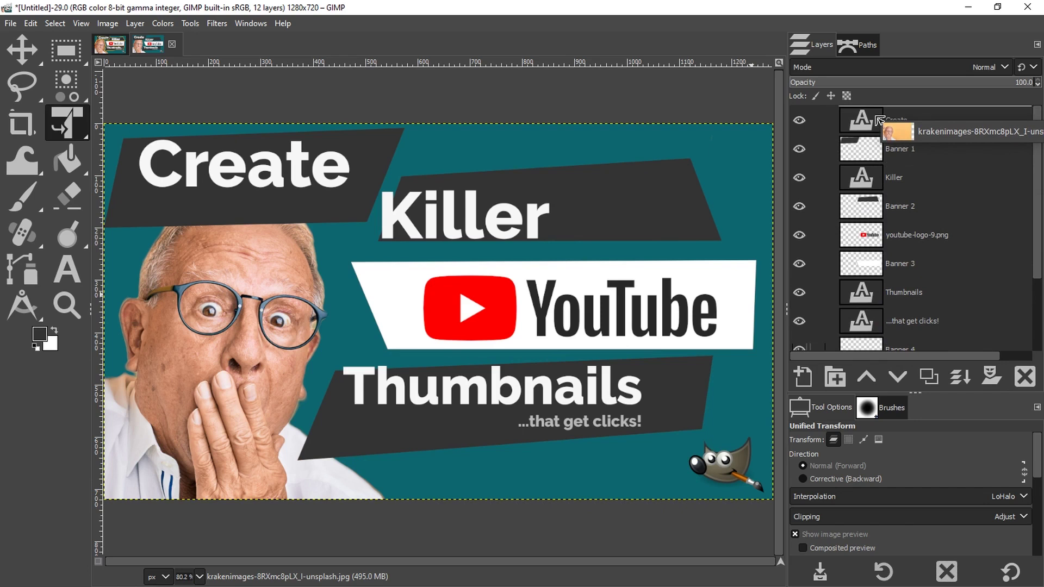
drag(879, 119, 879, 119)
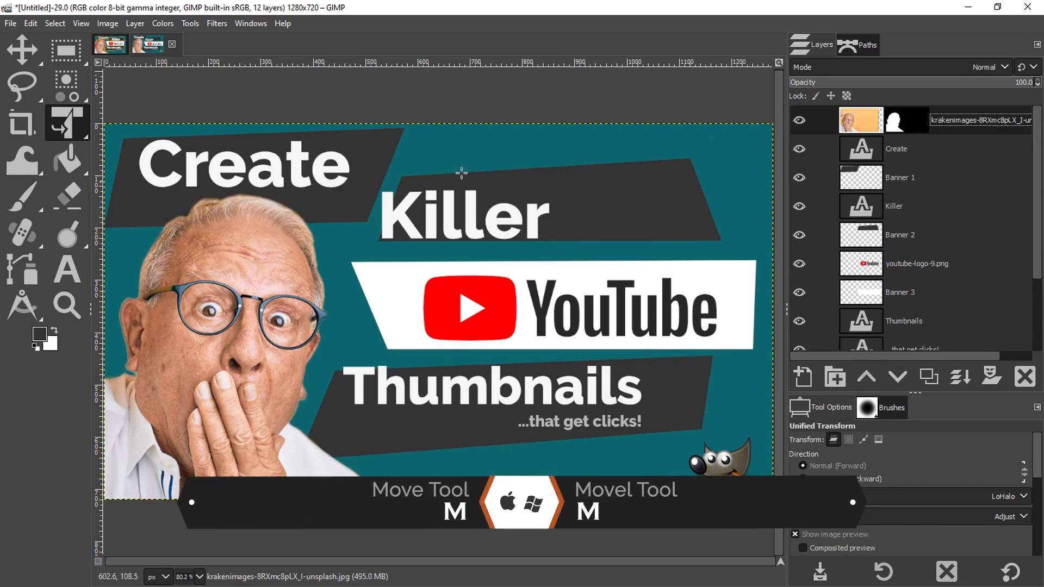
Use the Move tool to shift Banner 1 slightly right and upward, and reposition the Create text further right on it
key(m)
click(380, 157)
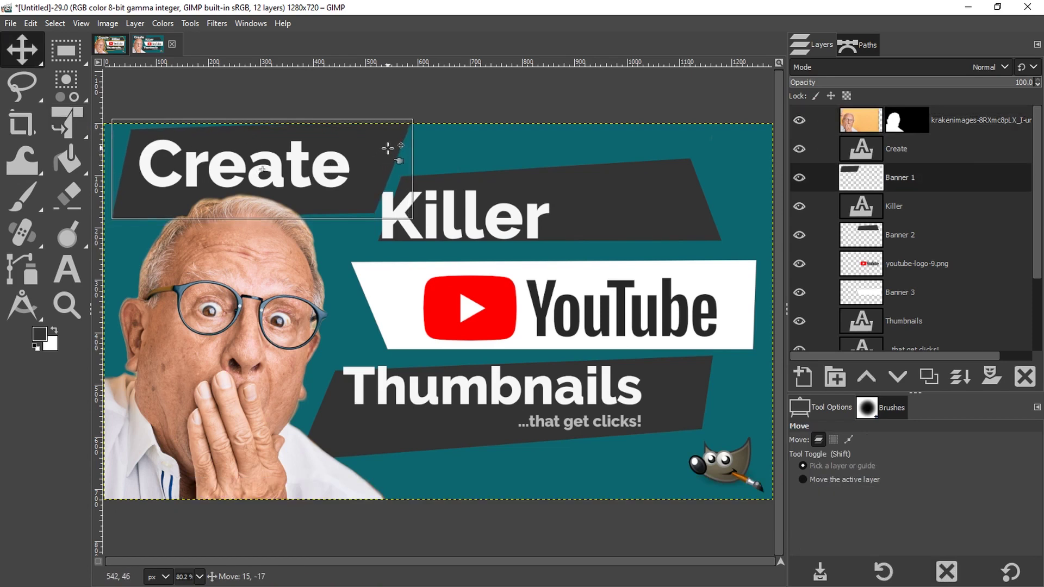
drag(322, 172, 330, 173)
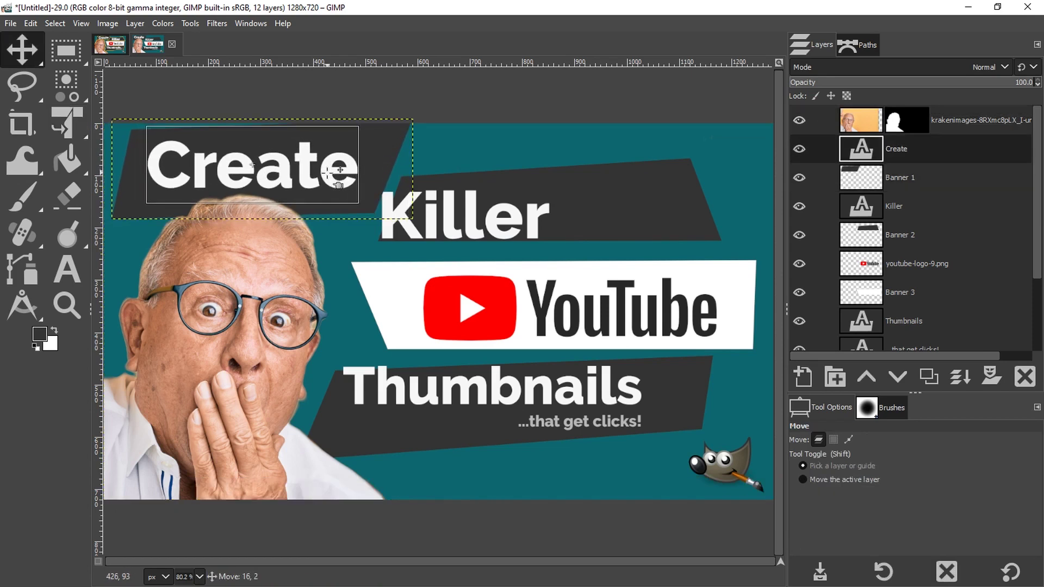
click(384, 152)
drag(384, 152, 355, 161)
Shift Banner 2 slightly left, center the Killer text on it, and move the YouTube banner and logo slightly up and left
drag(657, 203, 642, 200)
drag(530, 215, 593, 204)
drag(734, 322, 702, 308)
Move Banner 4 right and upward beneath the YouTube banner, and reposition the Thumbnails and "...that get clicks!" texts on it
drag(676, 389, 701, 373)
drag(610, 389, 642, 379)
drag(622, 423, 674, 405)
drag(580, 386, 577, 387)
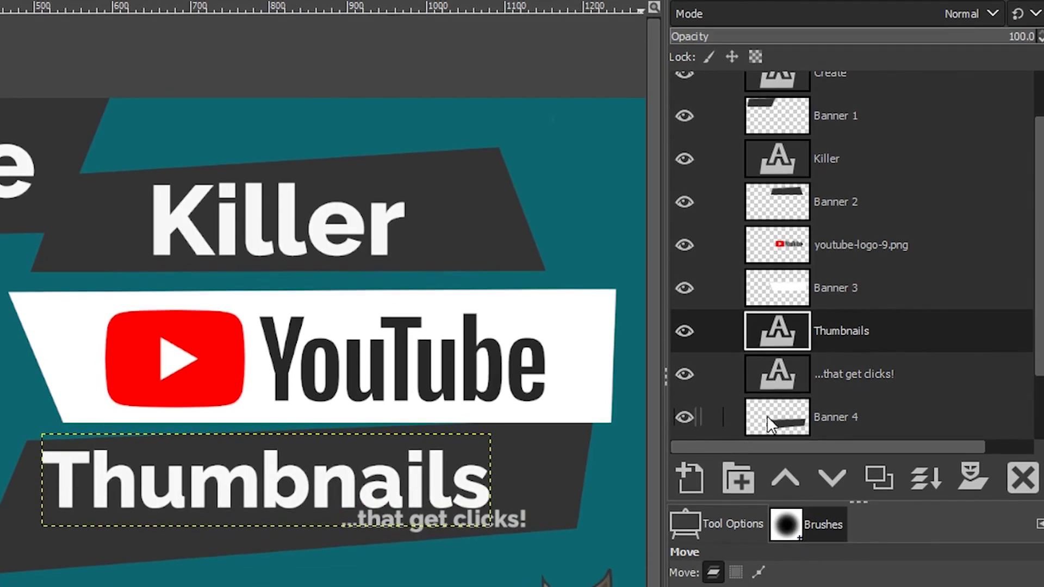
Use Unified Transform to pull Banner 4's upper-right corner slightly up and its lower-right corner slightly down, and apply the transform
click(770, 414)
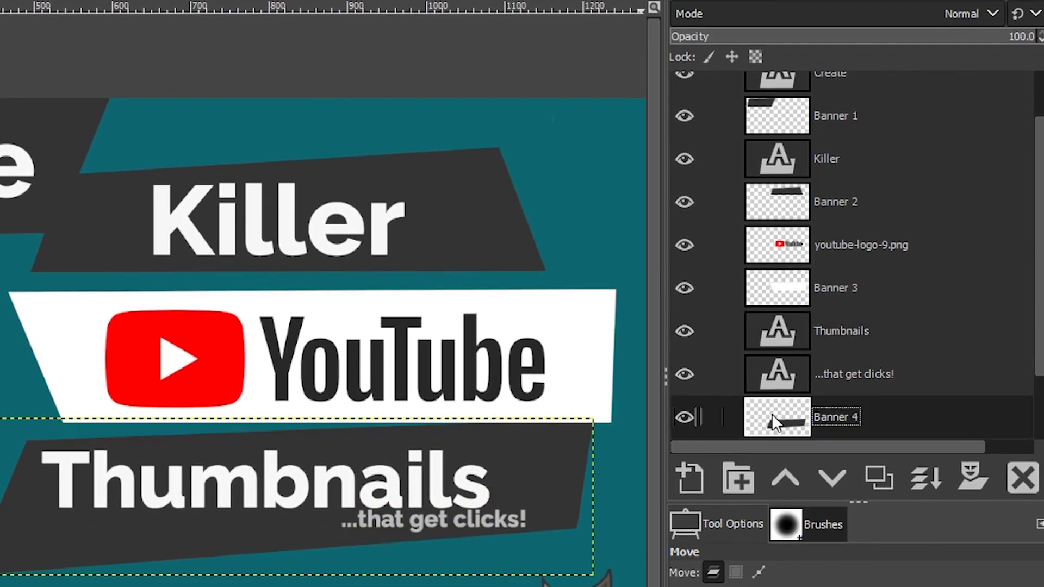
key(shift+t)
click(527, 451)
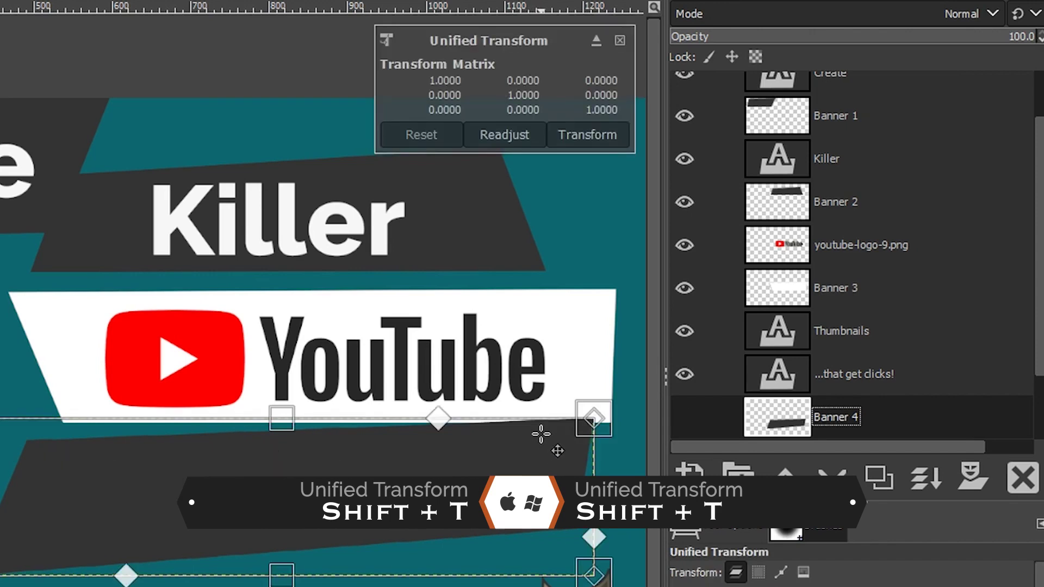
drag(589, 422, 594, 409)
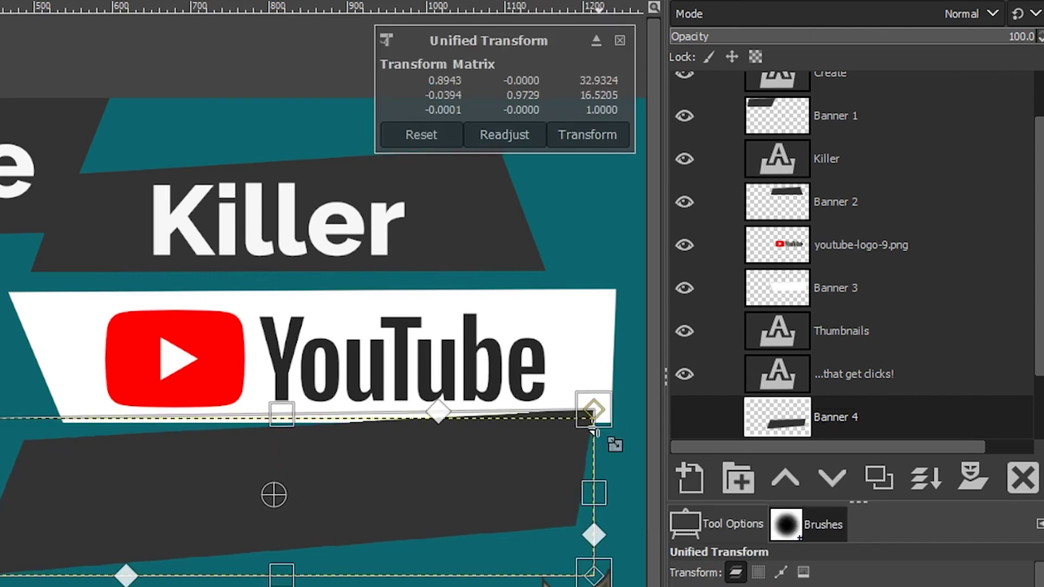
drag(592, 574, 592, 584)
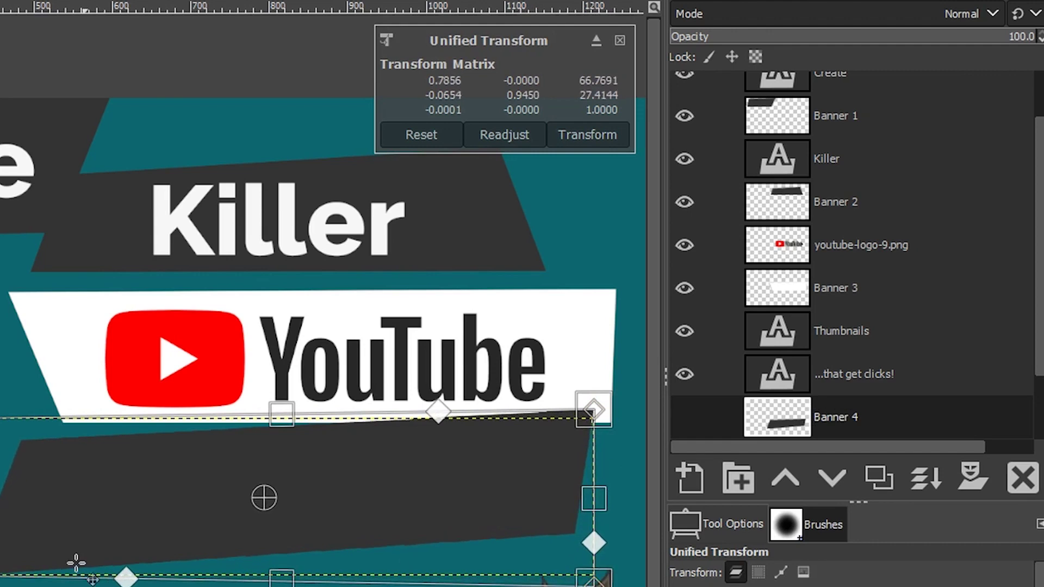
drag(264, 498, 269, 500)
key(Return)
Nudge the Thumbnails text and the "...that get clicks!" text slightly right and down on Banner 4
key(m)
drag(436, 501, 446, 506)
drag(526, 530, 544, 541)
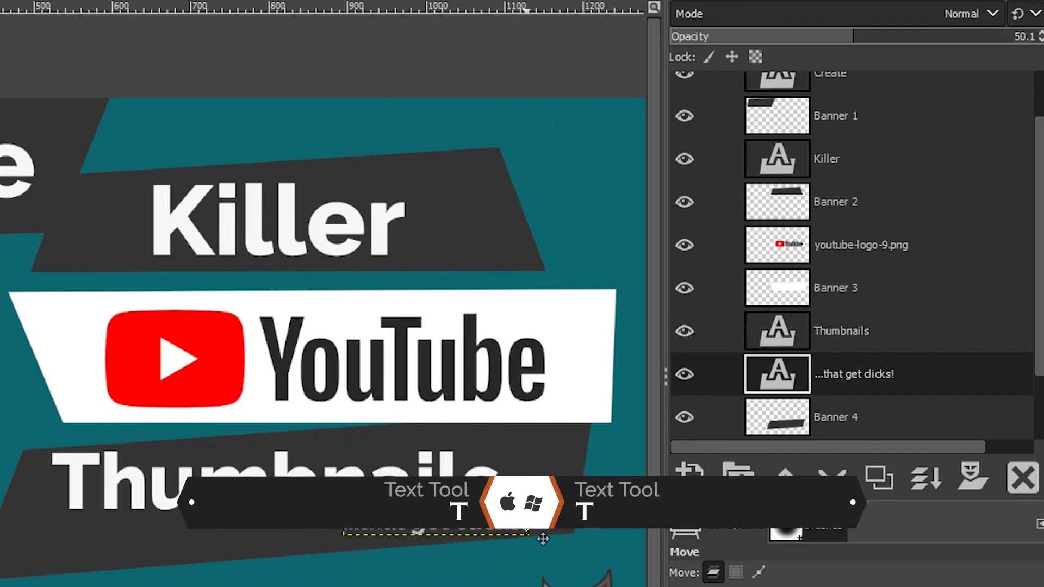
Try the Thumbnails text at 80 px, settle on 90 px, and move the word slightly right on Banner 4
key(t)
click(357, 481)
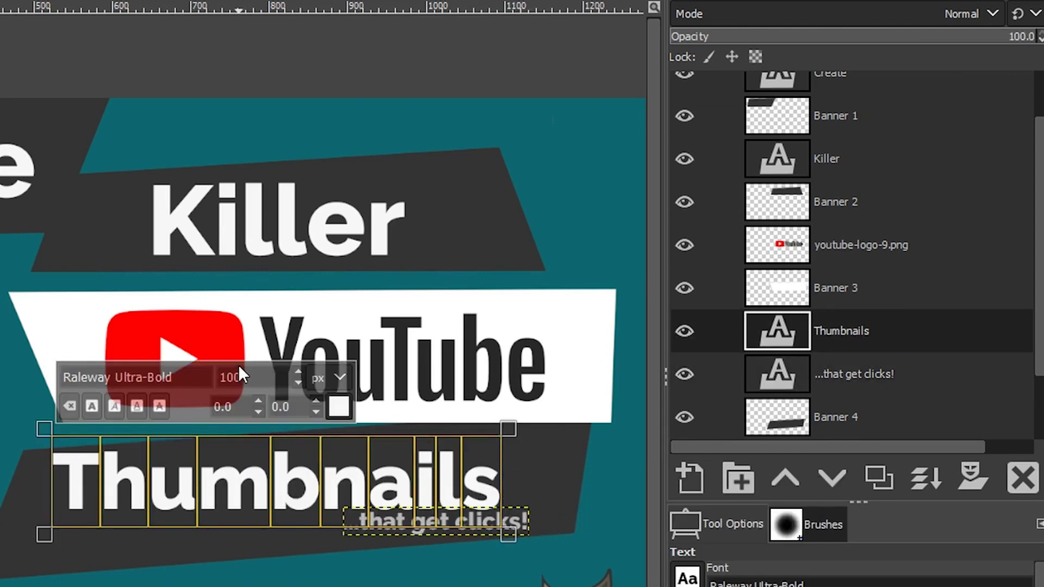
text(80)
key(Return)
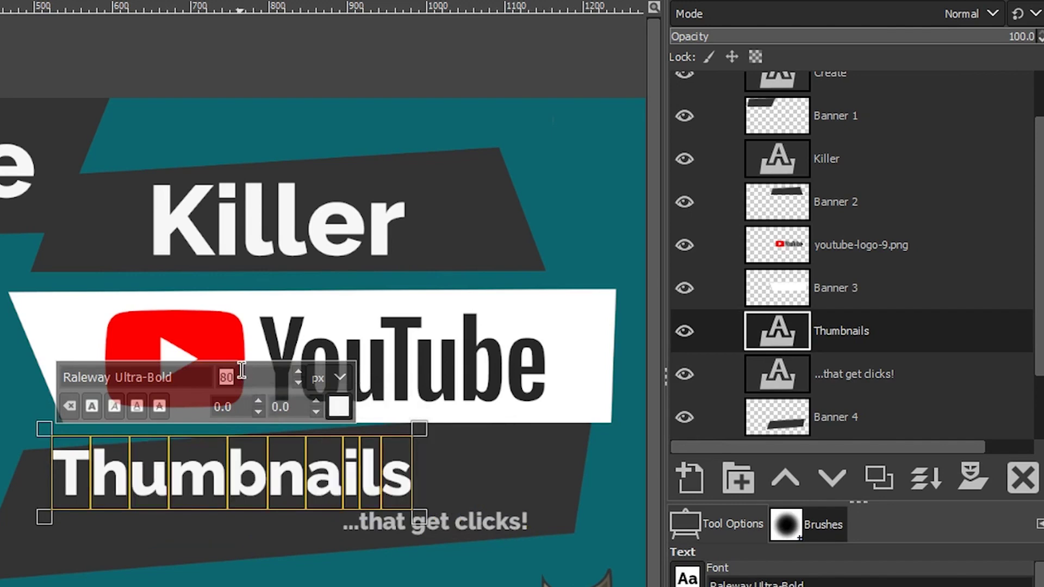
text(9)
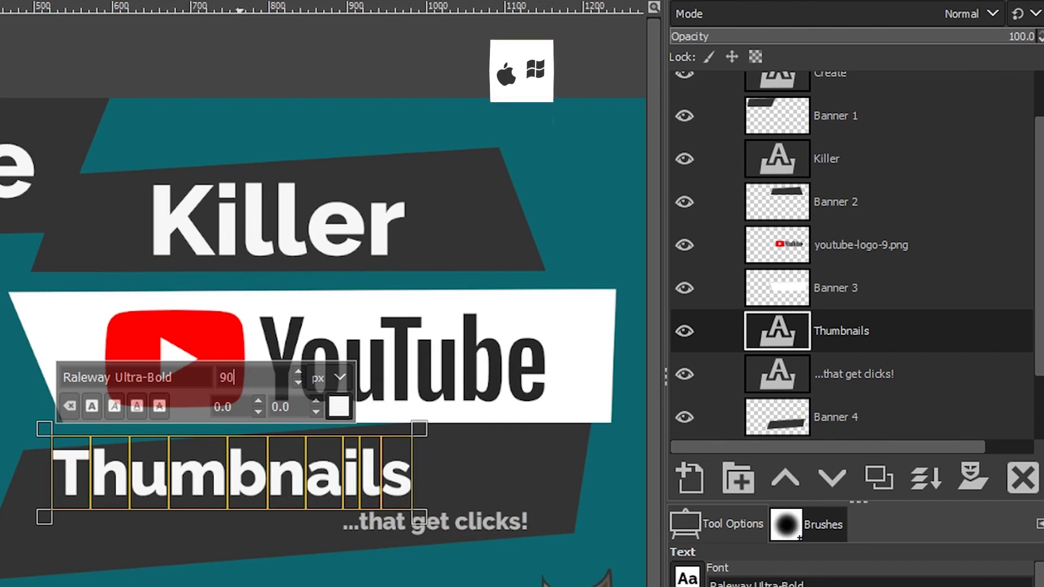
key(Return)
key(m)
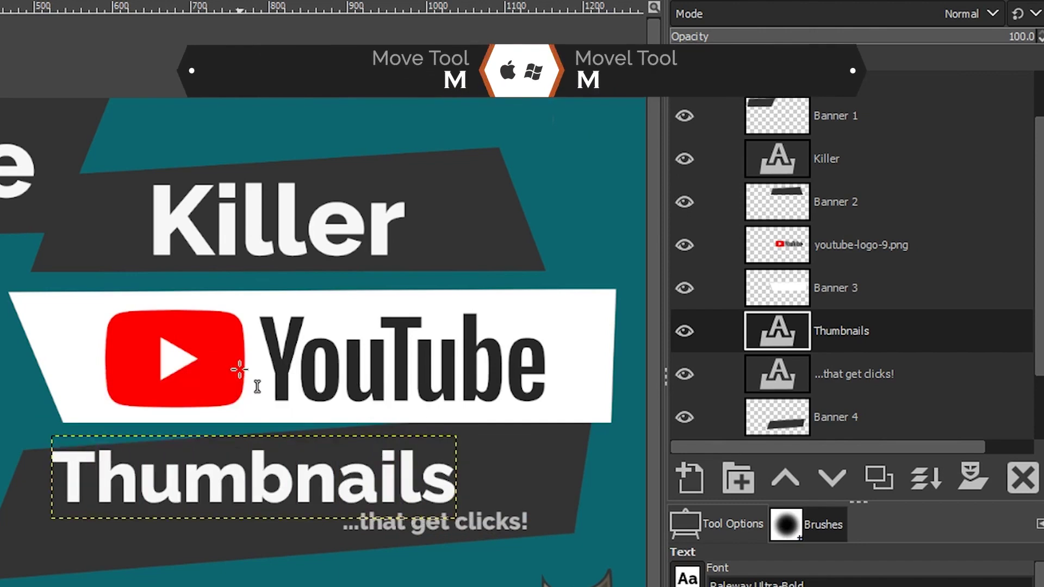
drag(263, 473, 295, 479)
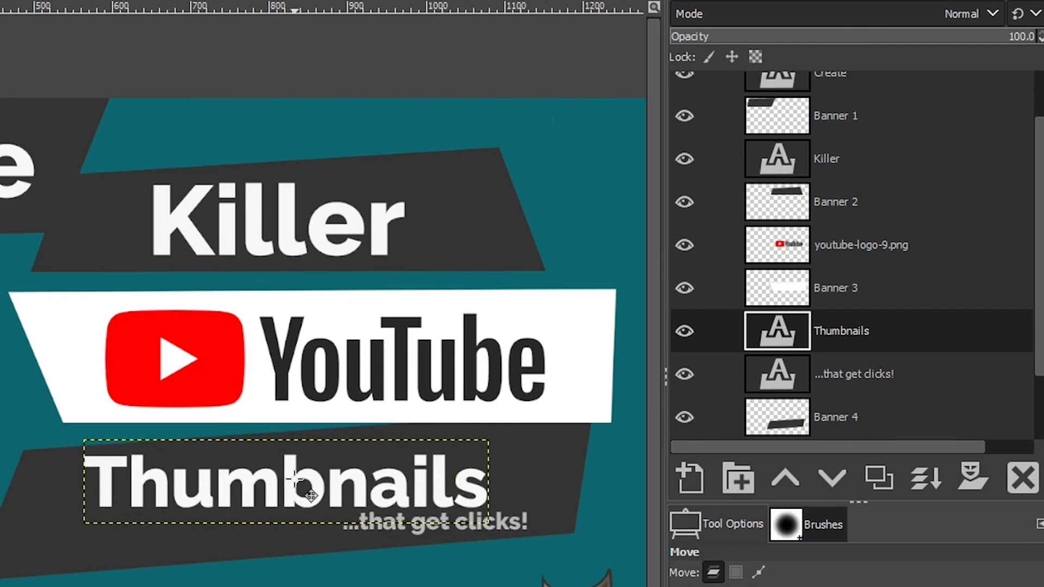
Append "..." to the Thumbnails text and shift it slightly left on Banner 4
key(t)
click(456, 489)
key(End)
text(...)
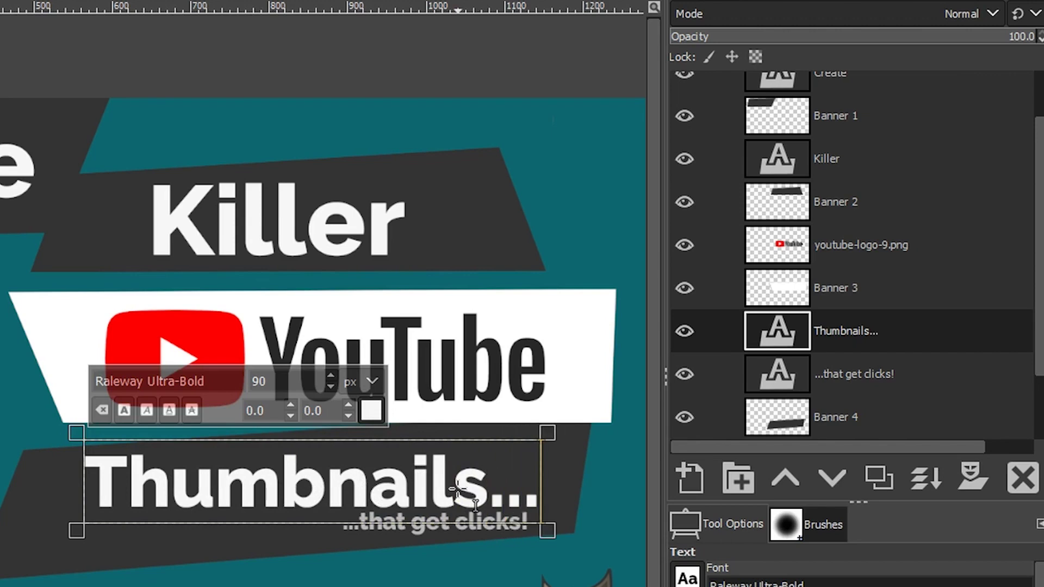
key(m)
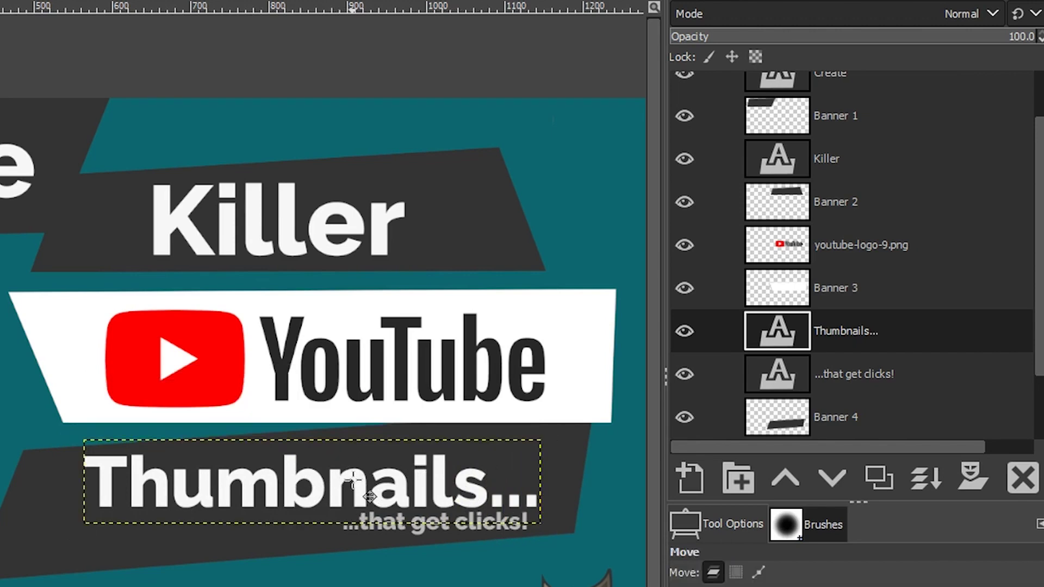
drag(345, 491, 334, 491)
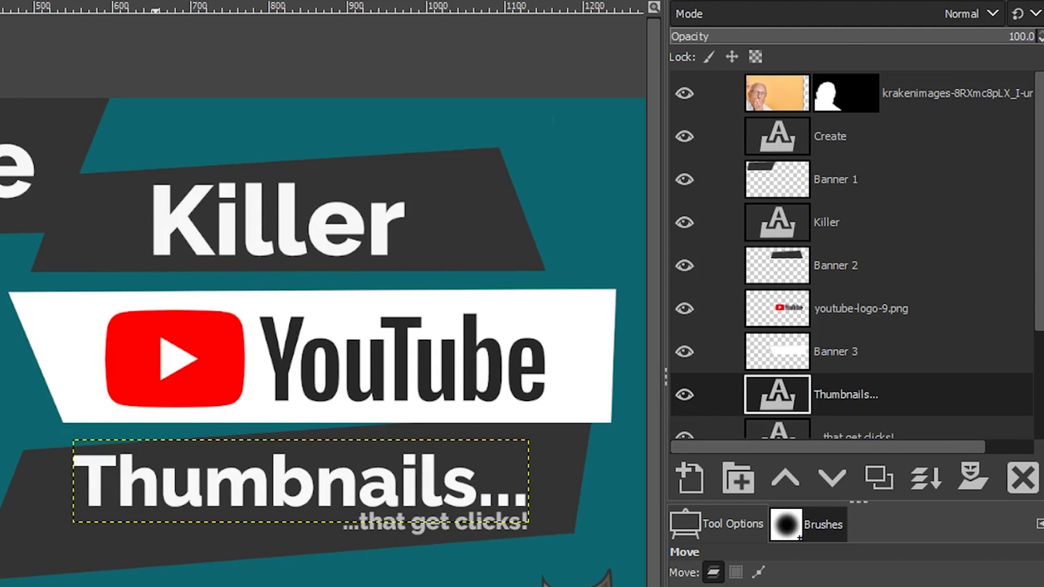
Lower Banner 1 fully inside the canvas to expand its layer to the image size, and move it back up to the canvas edge
click(895, 181)
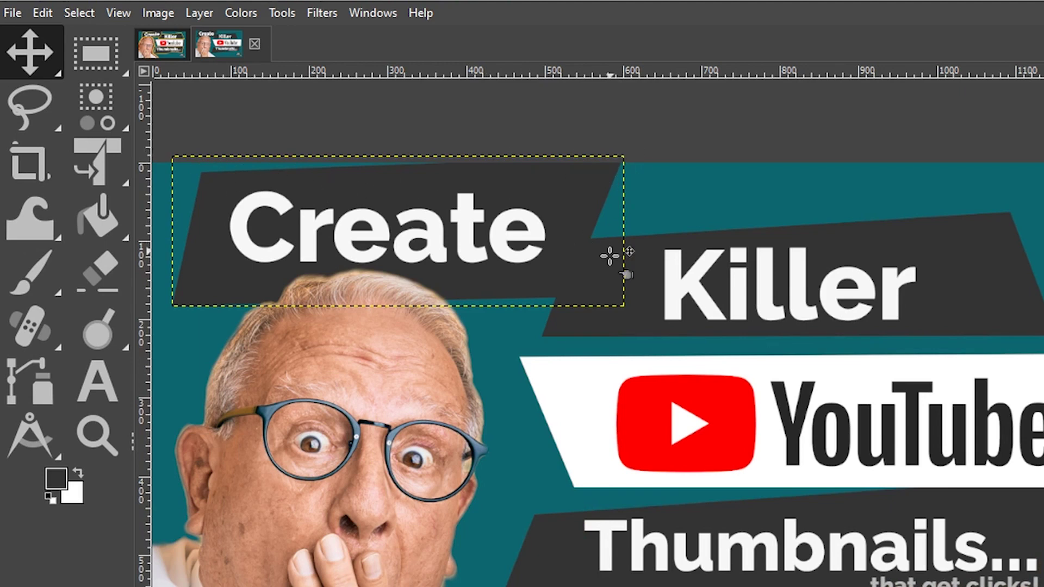
drag(571, 200, 577, 229)
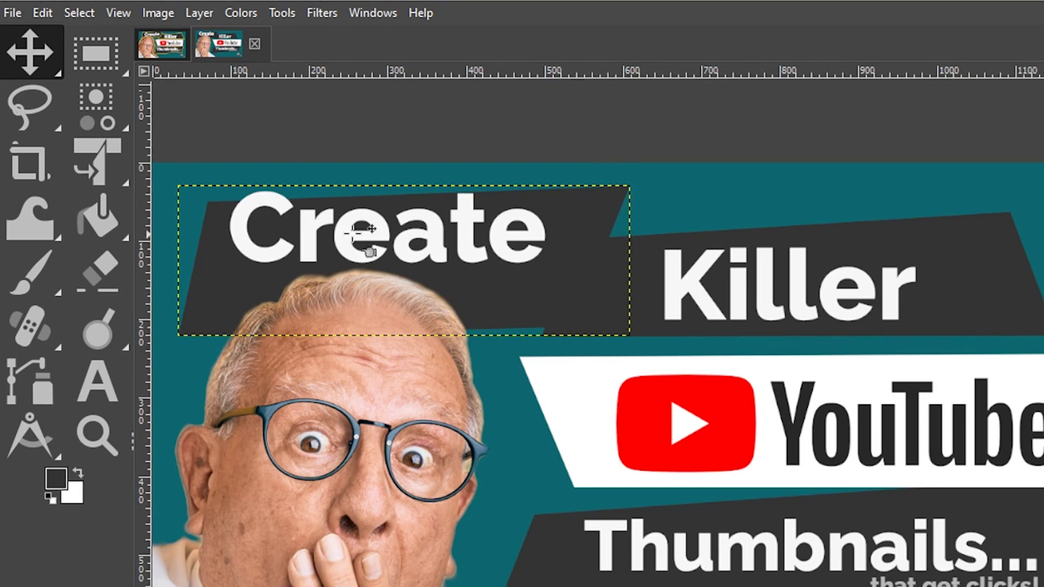
click(199, 13)
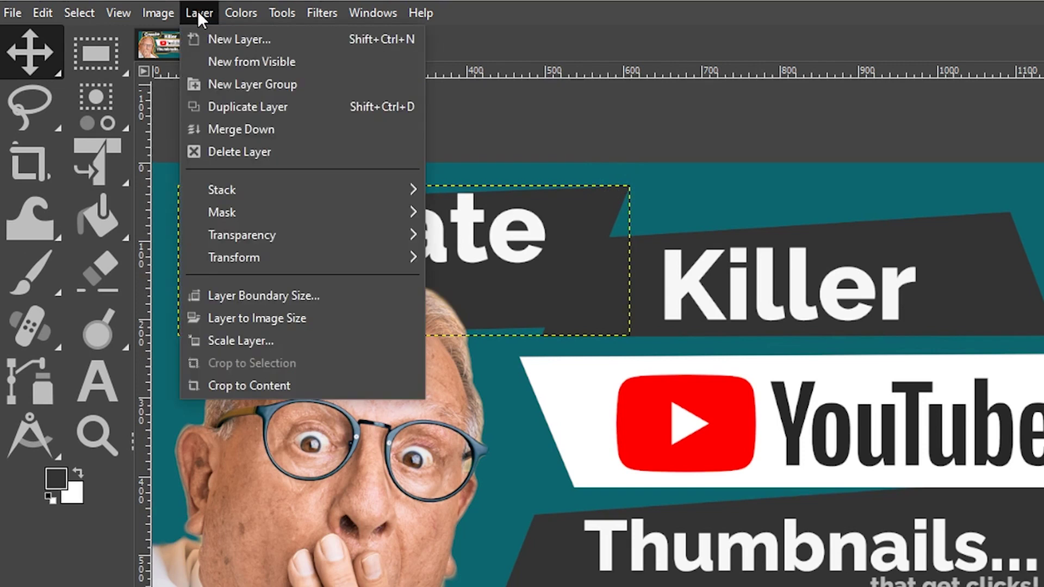
click(249, 317)
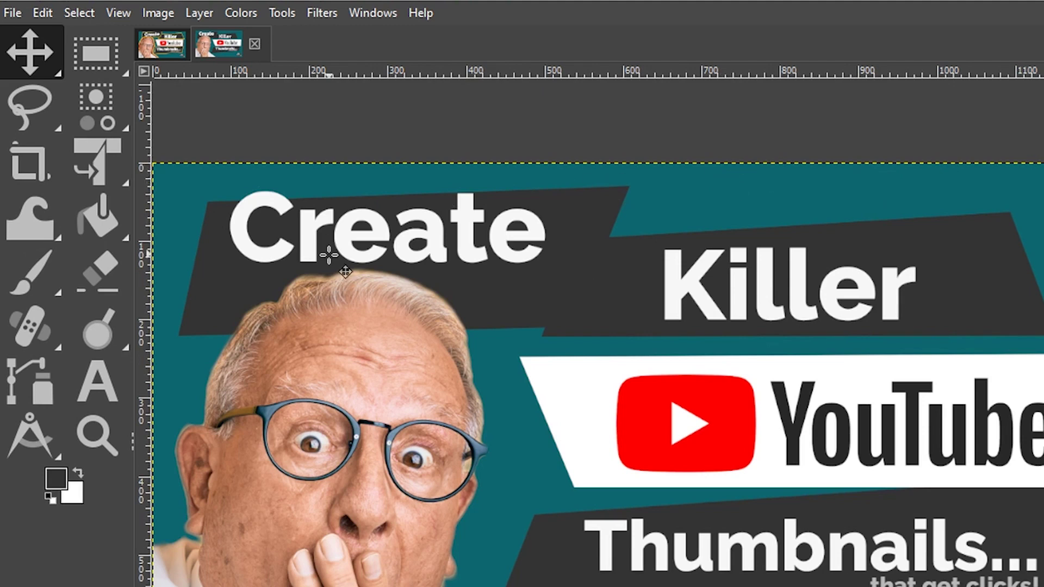
drag(228, 284, 224, 250)
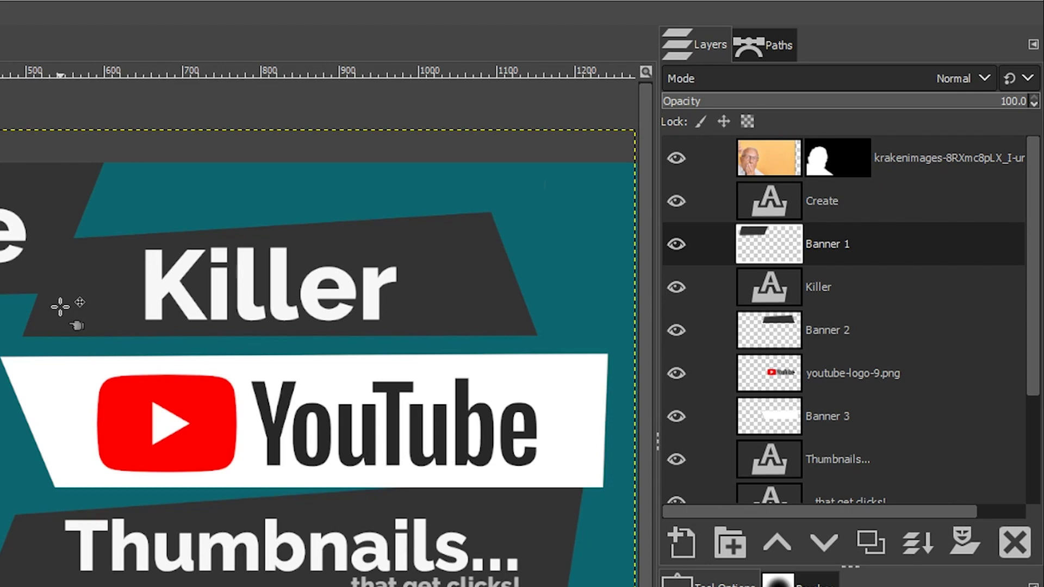
Select Banner 1's shape from its alpha channel and convert the selection to a path
right_click(874, 245)
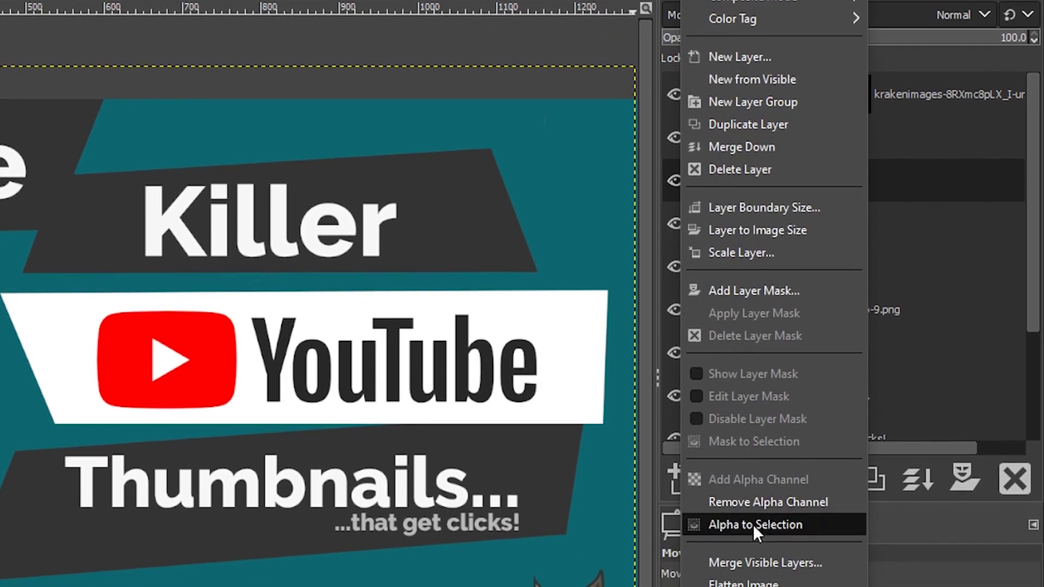
click(755, 585)
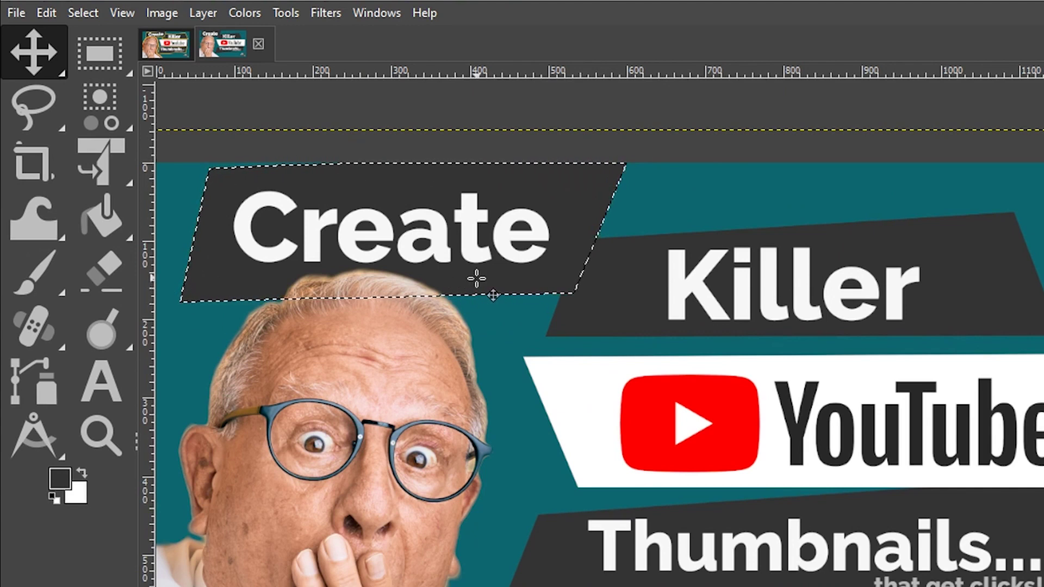
click(83, 13)
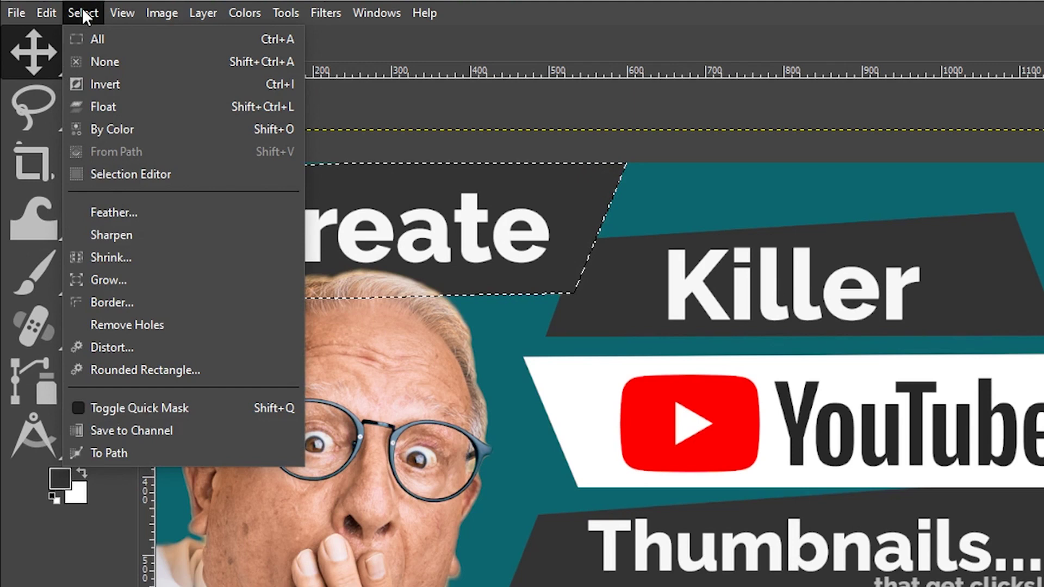
click(122, 449)
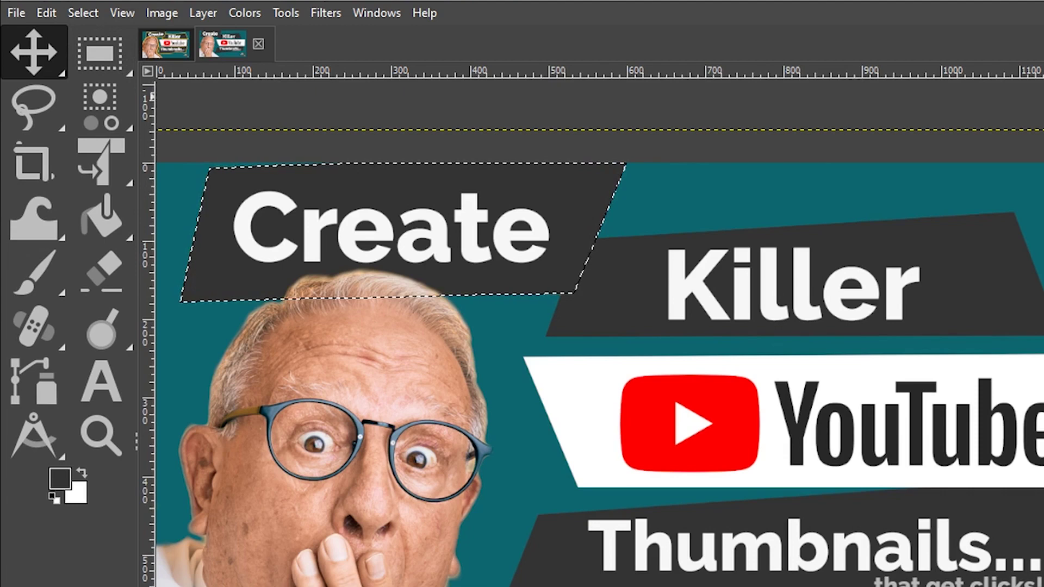
Set up a path stroke for Banner 1 with a 12 px line width and the solid Line dash preset
click(44, 12)
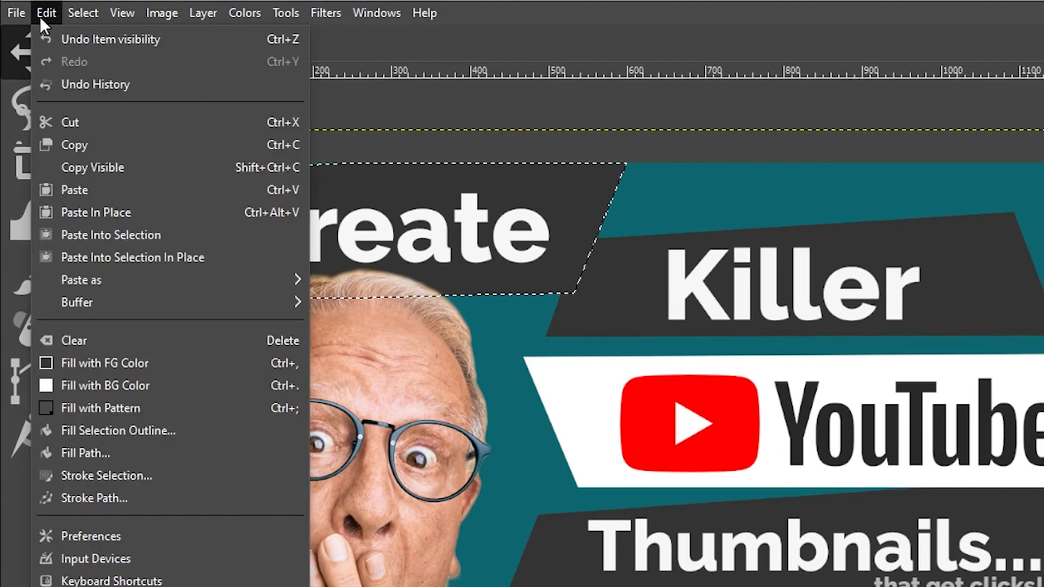
click(112, 496)
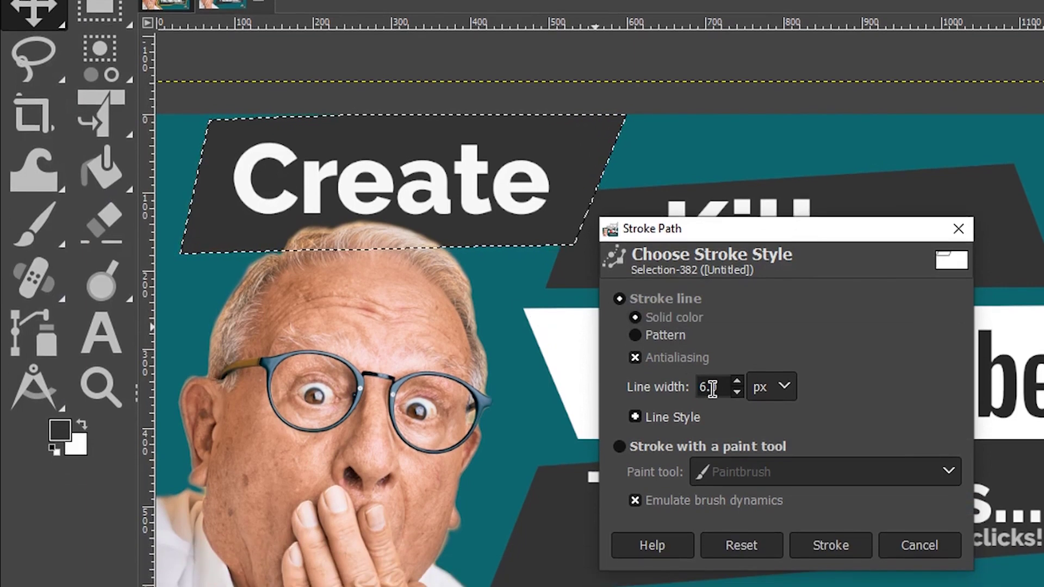
drag(719, 387, 687, 388)
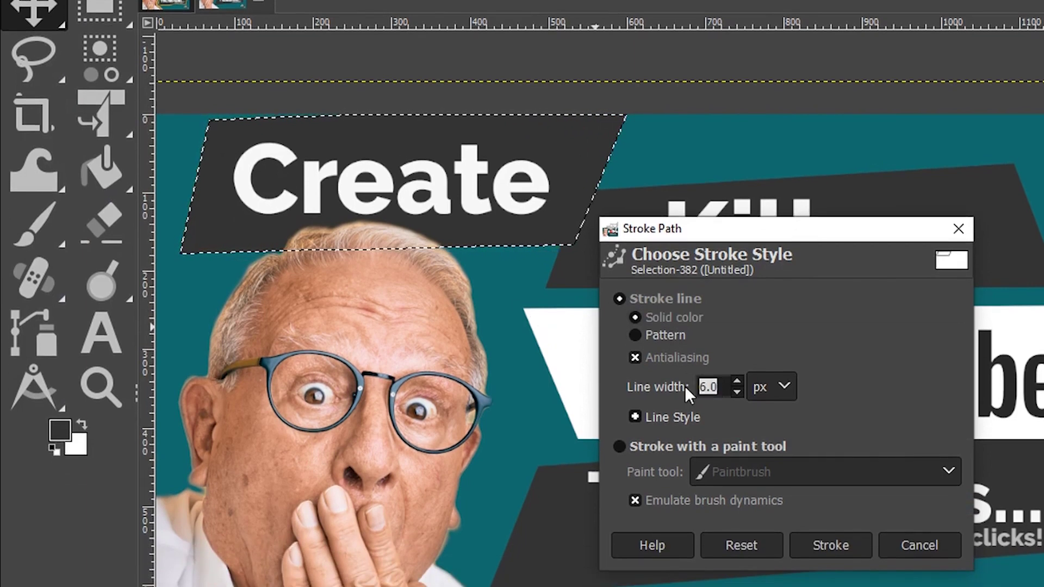
text(12.0)
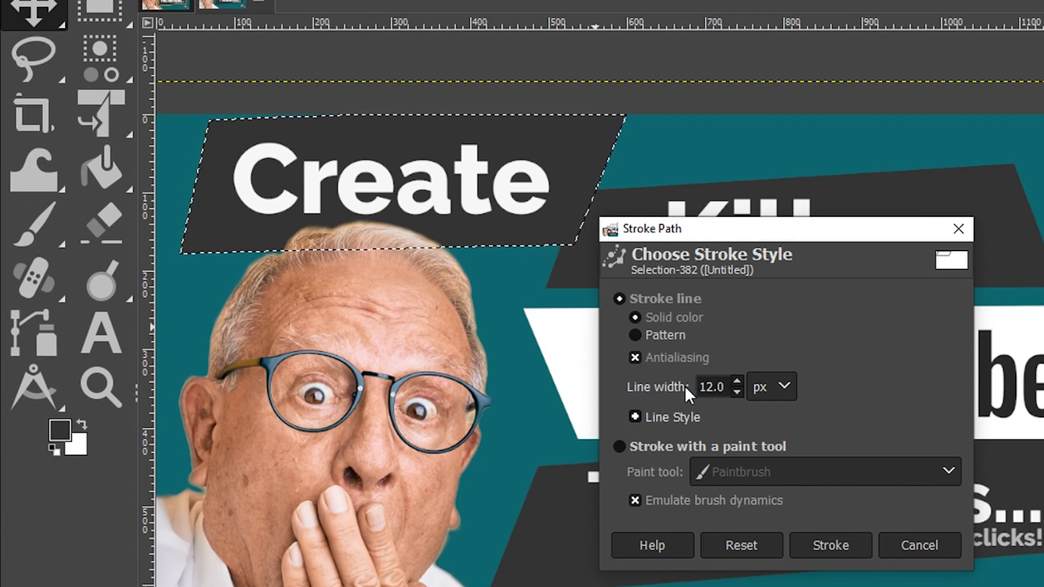
click(635, 417)
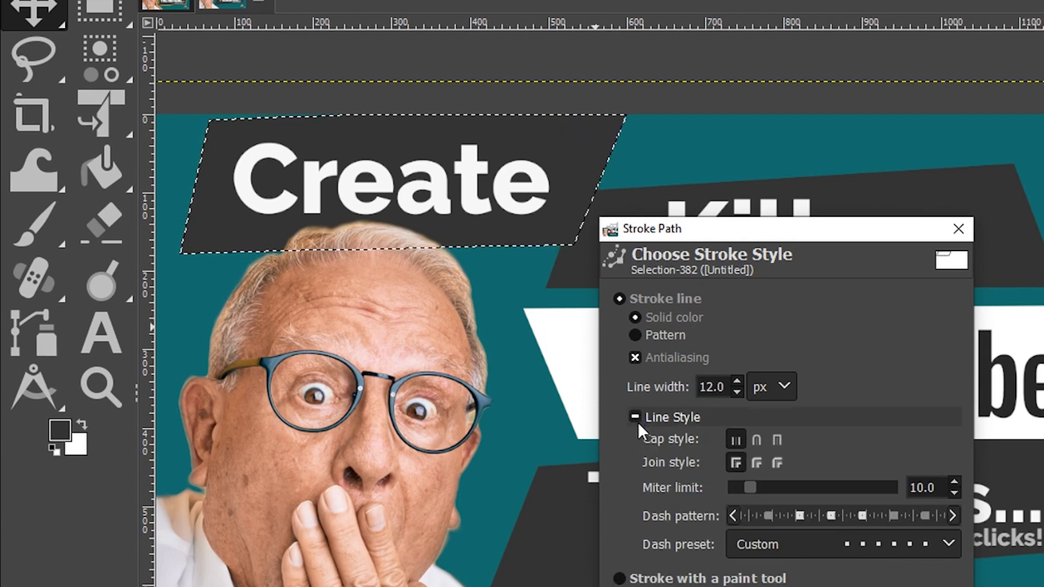
click(775, 543)
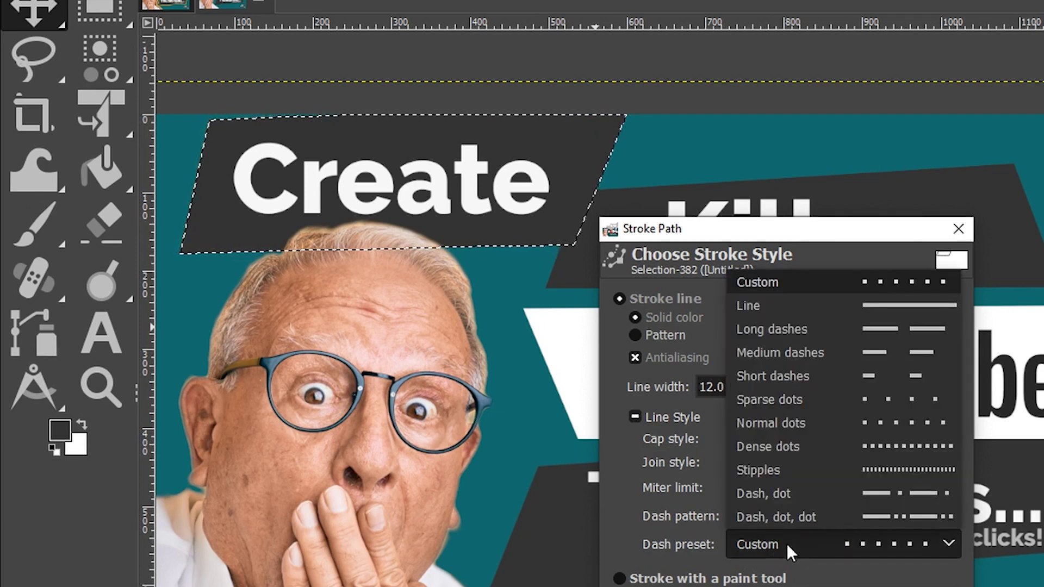
click(901, 308)
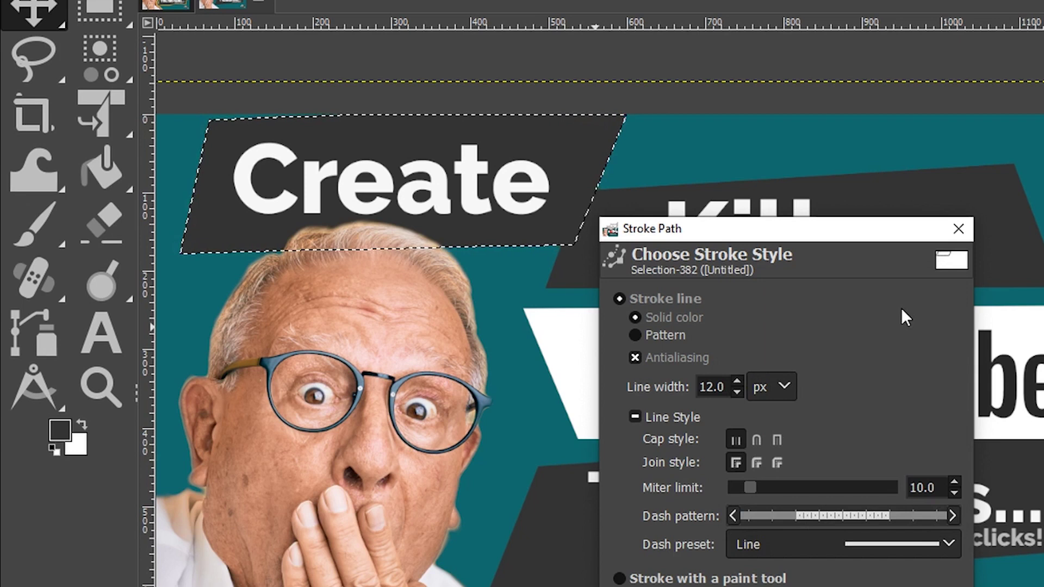
Set the foreground color to yellow efd946, stroke Banner 1's path with it, and clear the selection
click(54, 429)
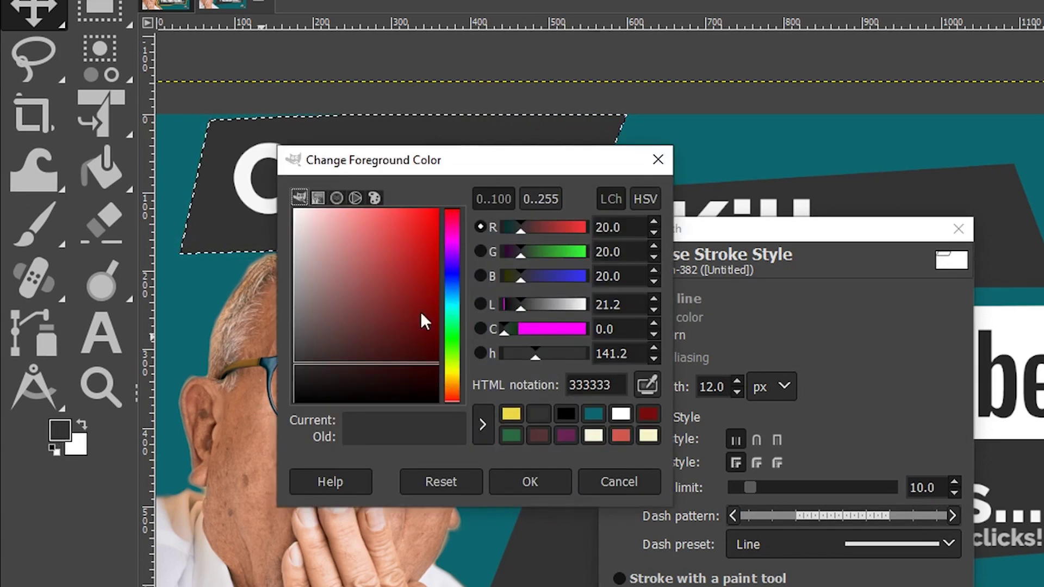
click(511, 414)
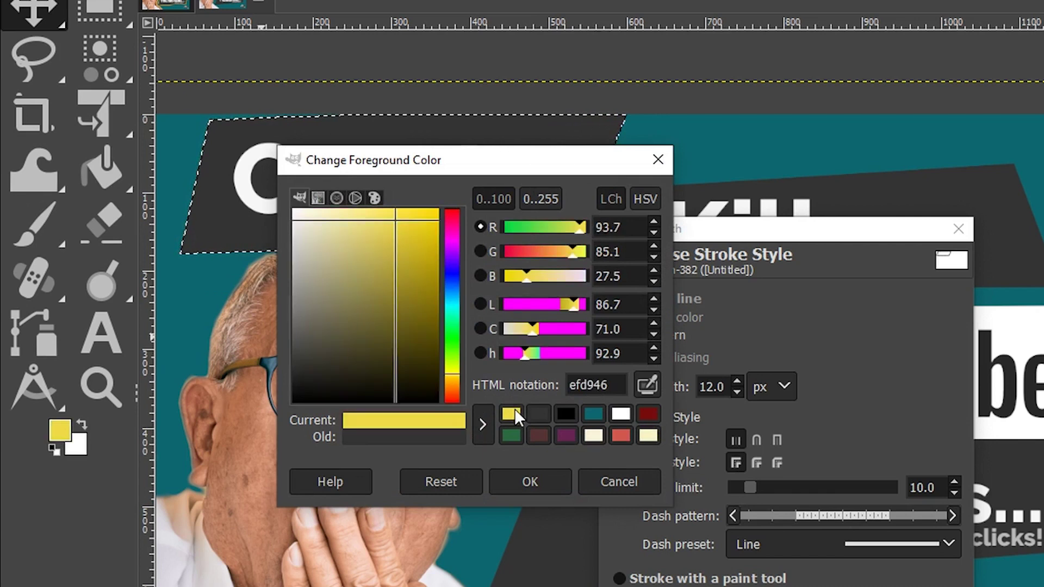
drag(624, 384, 557, 382)
click(612, 388)
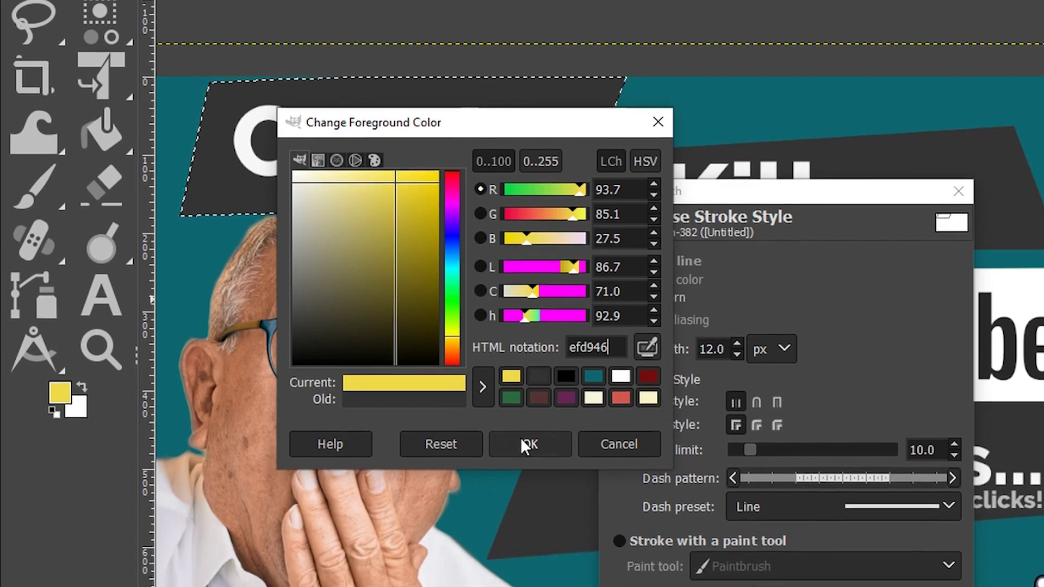
click(525, 478)
click(823, 569)
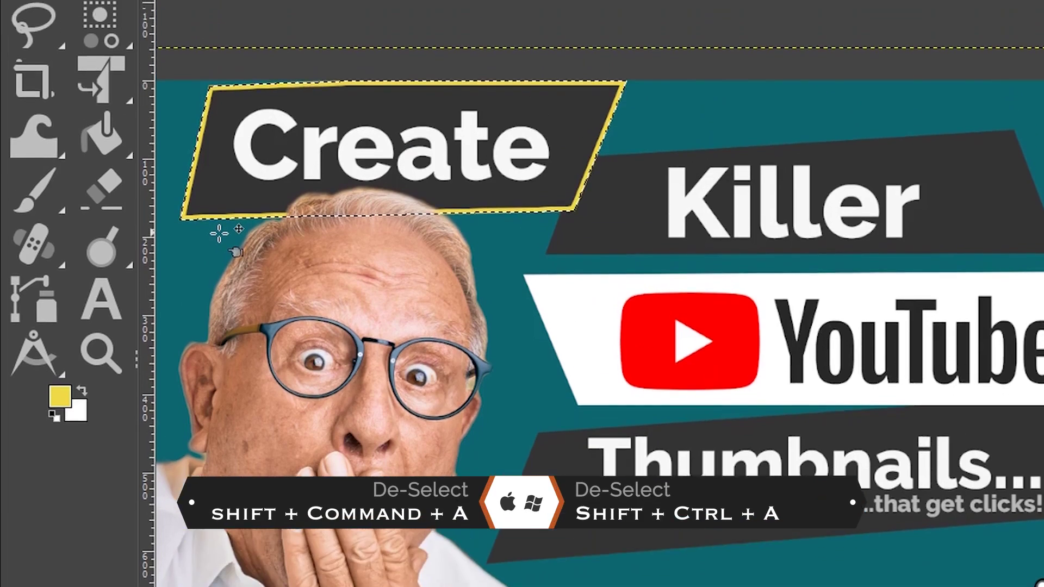
key(ctrl+shift+a)
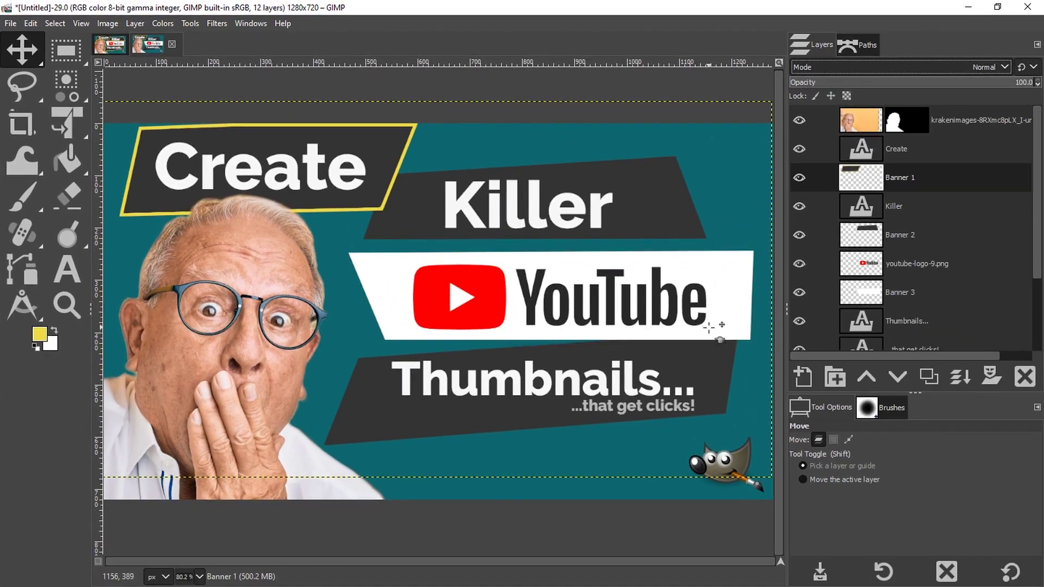
Try selecting Banner 2's shape from its alpha channel and converting the selection to a path
click(928, 236)
right_click(929, 235)
click(949, 538)
click(30, 23)
click(77, 333)
click(623, 418)
click(54, 24)
click(73, 317)
Try stroking Banner 2's path with the 12 px yellow line and clear the selection
click(31, 23)
click(63, 347)
click(552, 418)
key(ctrl+shift+a)
Undo the last edits made to outline Banner 2
click(970, 293)
key(ctrl+z)
key(ctrl+z)
key(ctrl+z)
key(ctrl+z)
Expand Banner 2's layer to the image size
click(960, 179)
click(957, 235)
click(135, 23)
click(163, 227)
Convert Banner 2's alpha shape to a path and stroke it with the 12 px yellow line
click(61, 23)
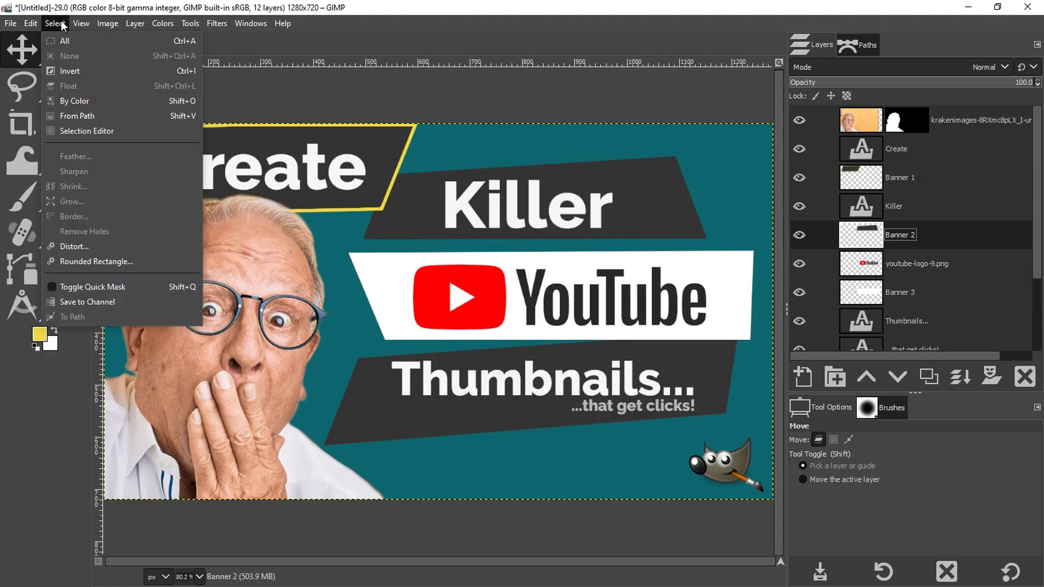
click(636, 256)
alt+click(861, 235)
click(56, 24)
click(68, 317)
click(30, 24)
click(62, 347)
click(552, 418)
Expand Banner 3's layer to the image size and convert its alpha shape to a path
click(931, 292)
click(135, 23)
click(177, 227)
right_click(862, 292)
click(886, 411)
Stroke Banner 3's path with a 12 px line in red ff0000 sampled from the YouTube logo
click(30, 24)
click(63, 347)
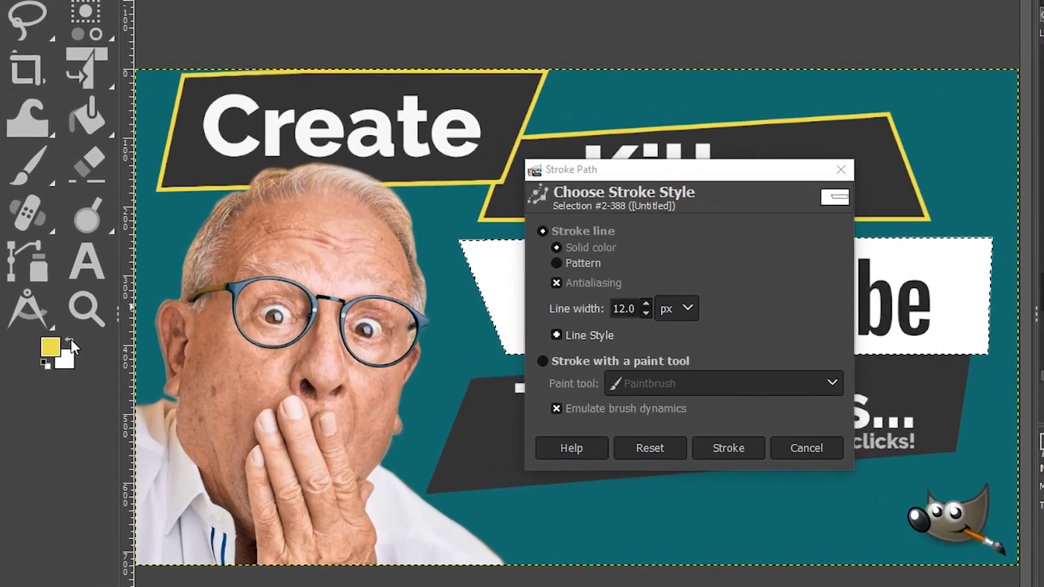
click(55, 328)
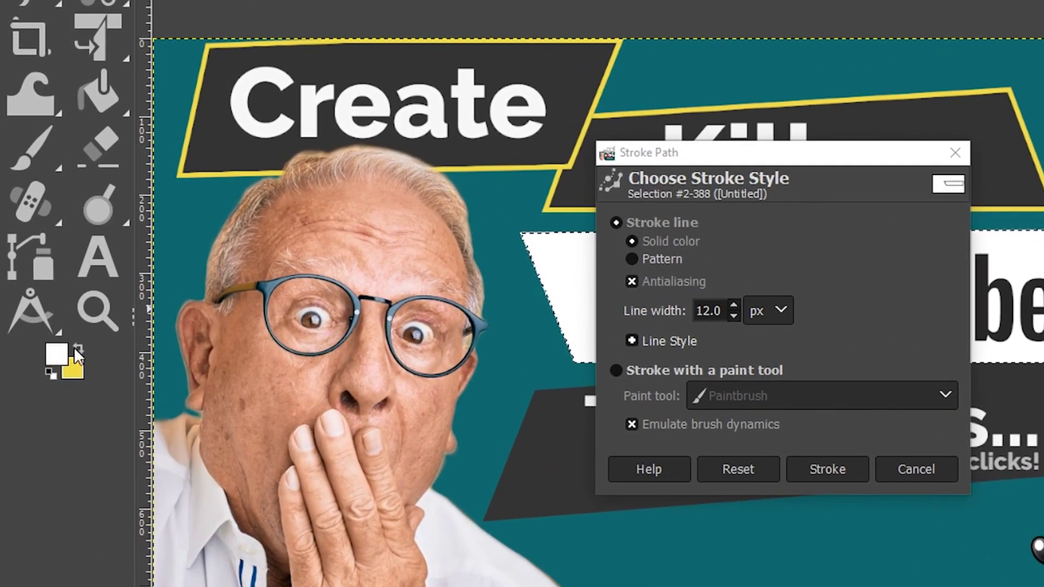
click(62, 354)
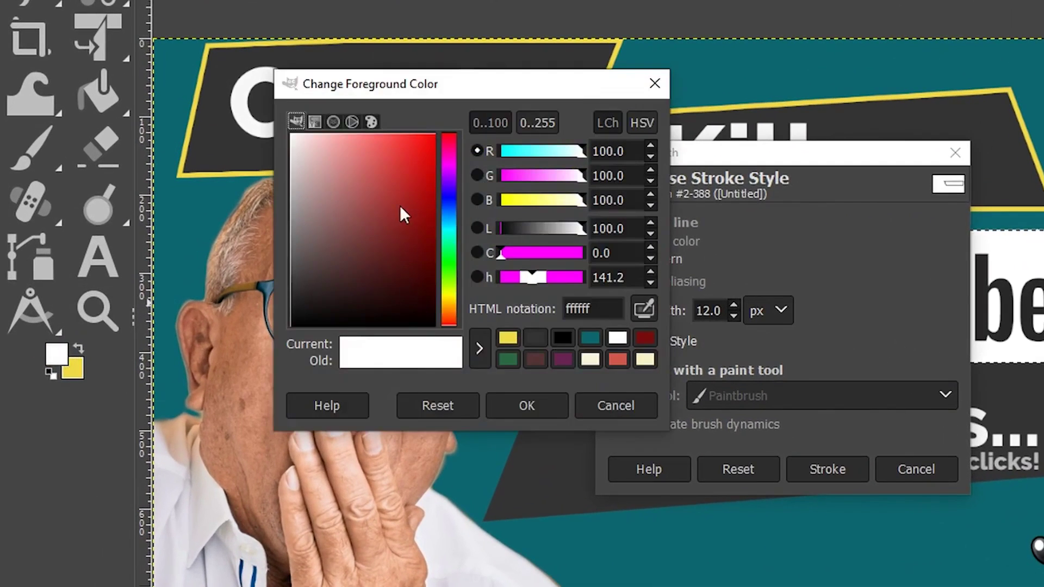
drag(406, 170, 398, 160)
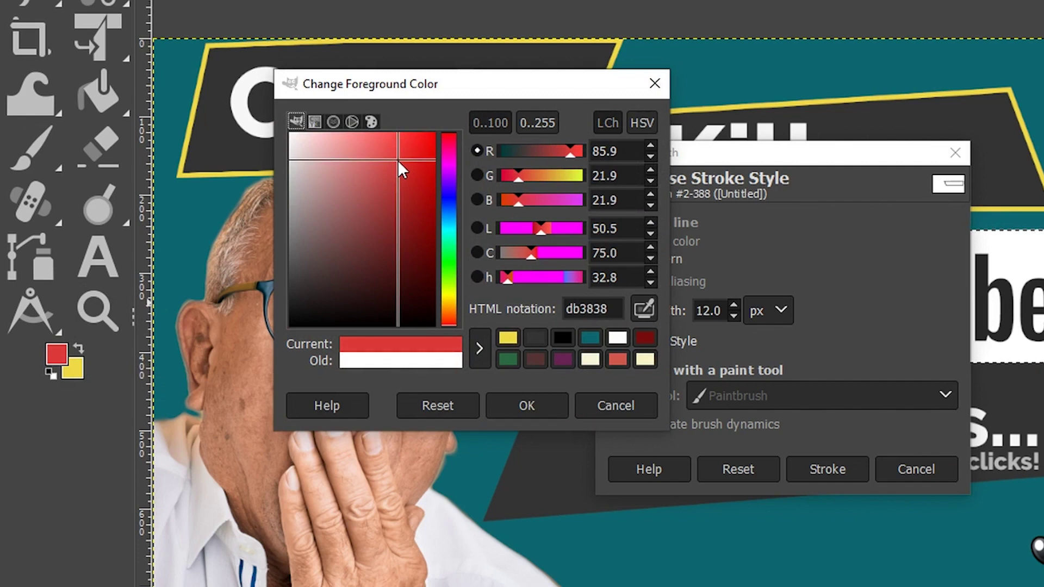
mouse_move(841, 161)
mouse_down()
mouse_move(825, 272)
mouse_move(1025, 210)
mouse_move(1015, 185)
mouse_up()
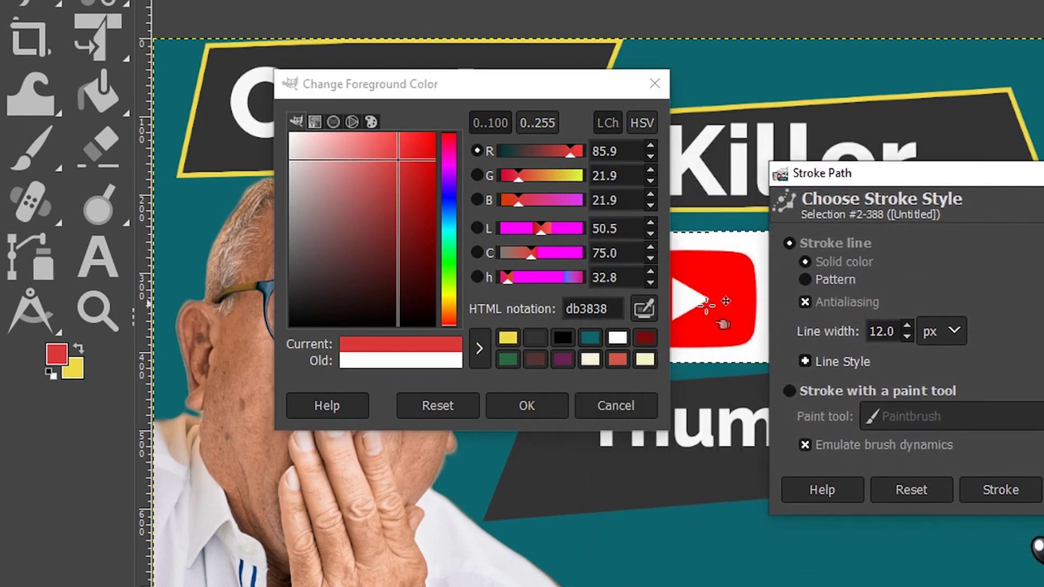
click(647, 309)
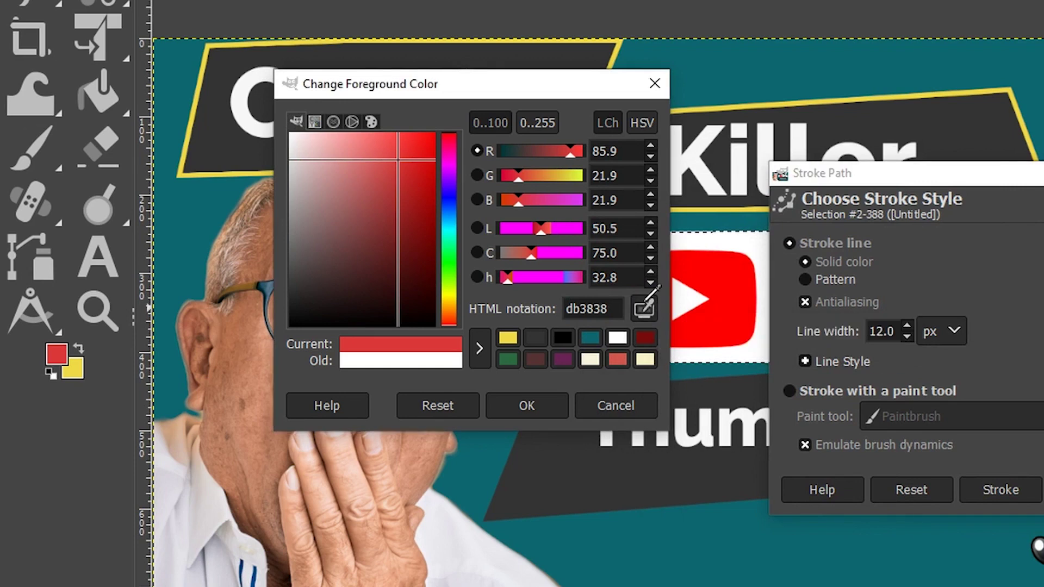
click(736, 294)
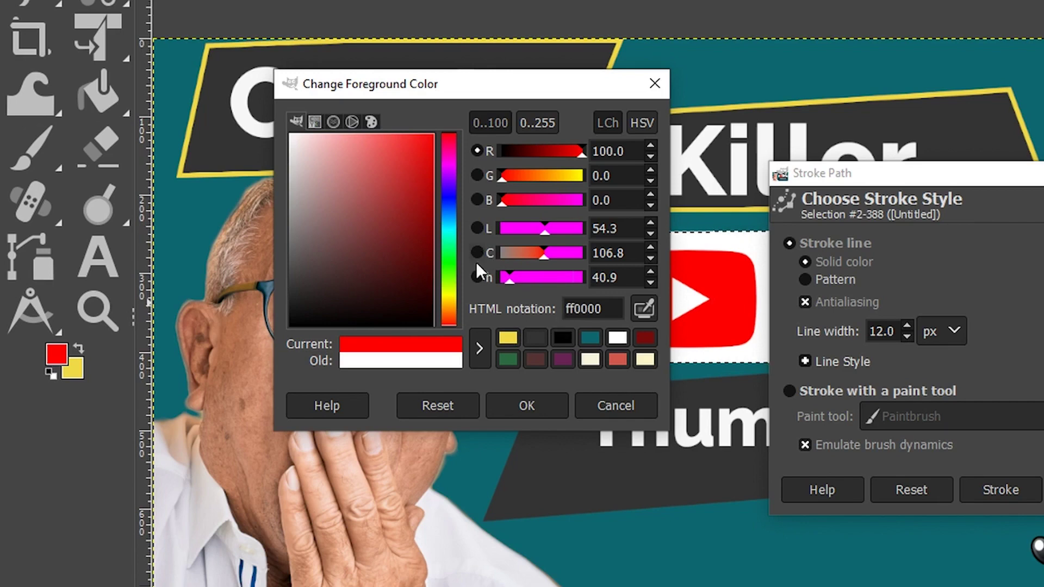
click(541, 400)
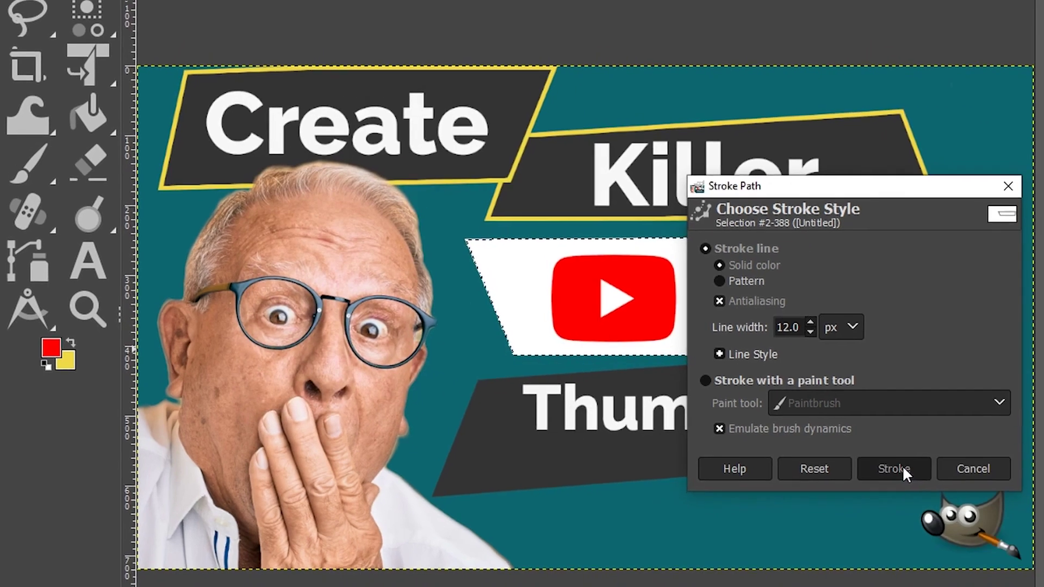
click(970, 490)
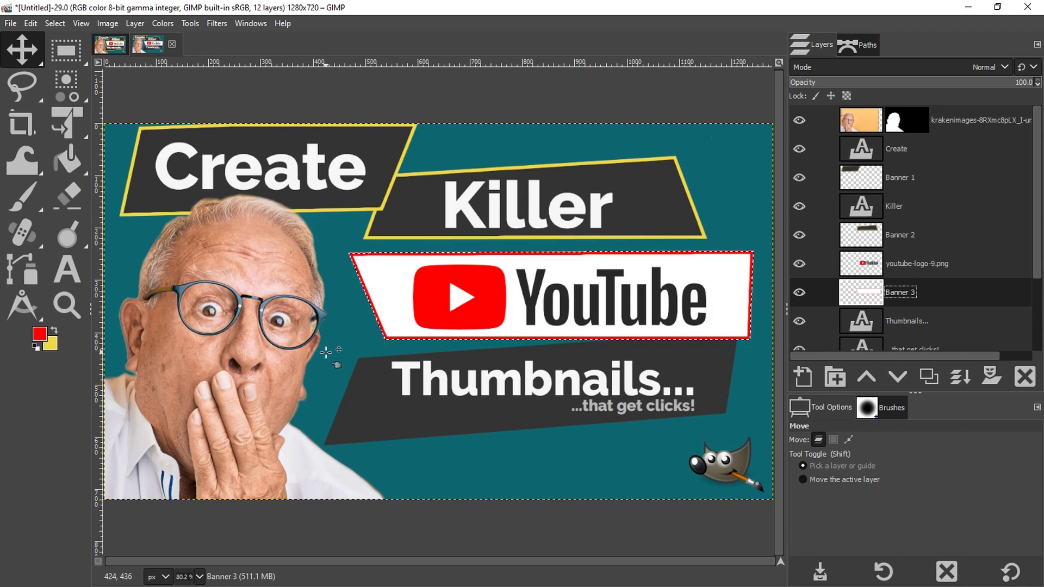
Expand Banner 4's layer to the image size, outline its shape with the 12 px yellow path stroke, and clear the selection
click(135, 23)
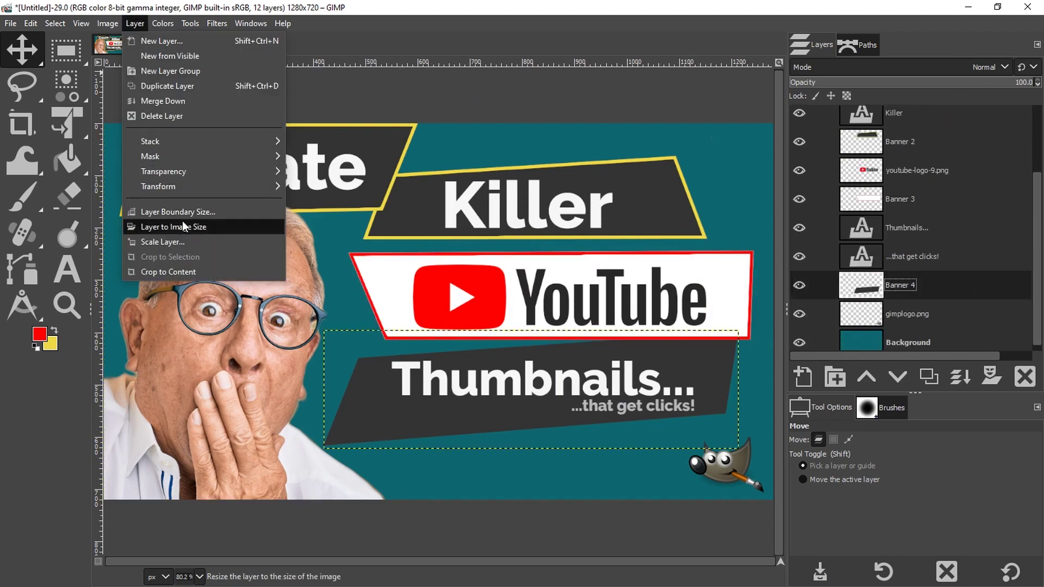
click(198, 224)
click(31, 23)
click(71, 333)
key(x)
click(554, 411)
key(ctrl+shift+a)
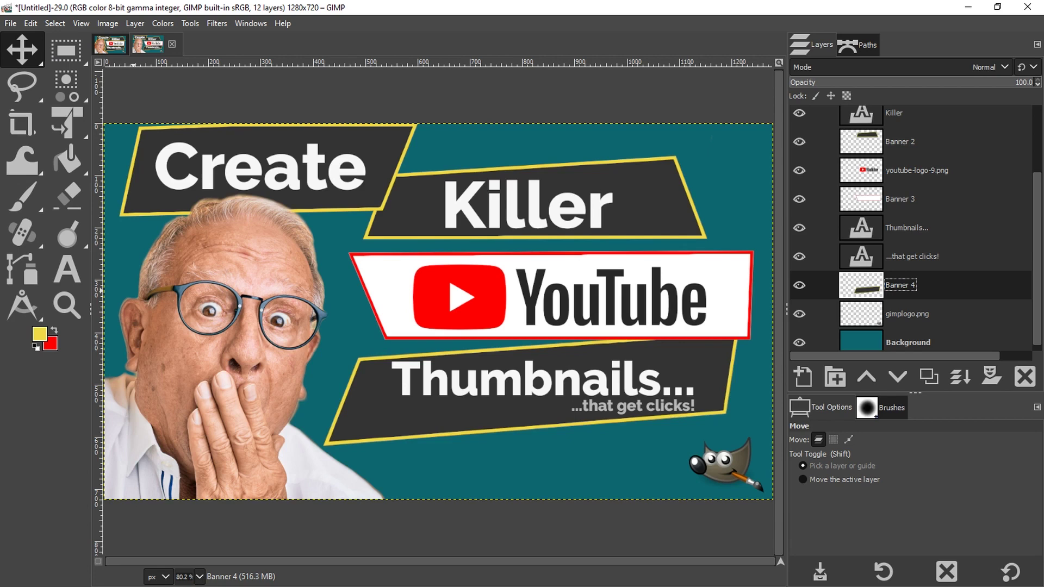
Start a Drop Shadow on the Banner 1 layer with X and Y offsets of 6.410
drag(1033, 195, 1019, 118)
click(929, 178)
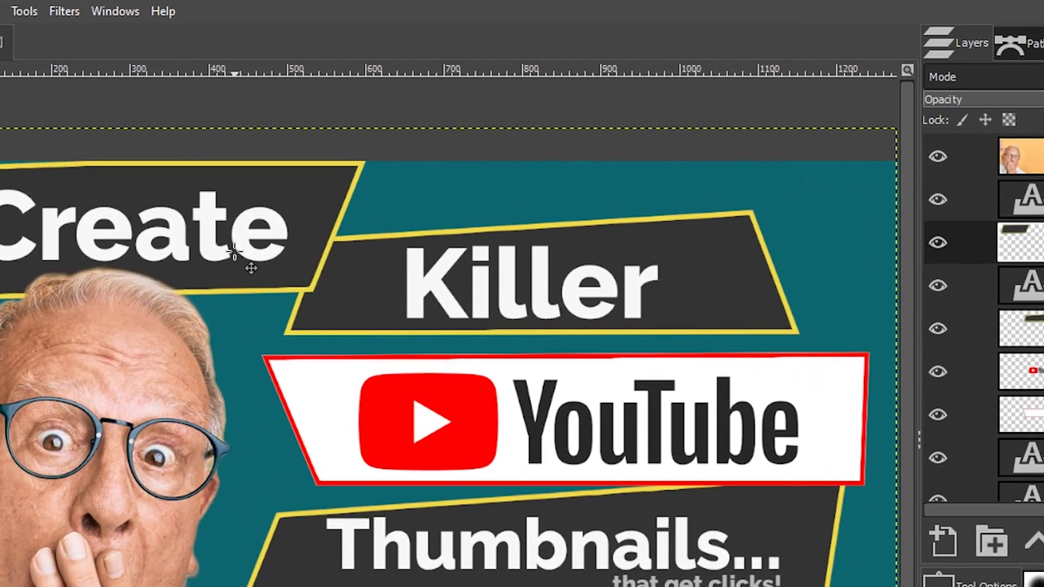
click(70, 12)
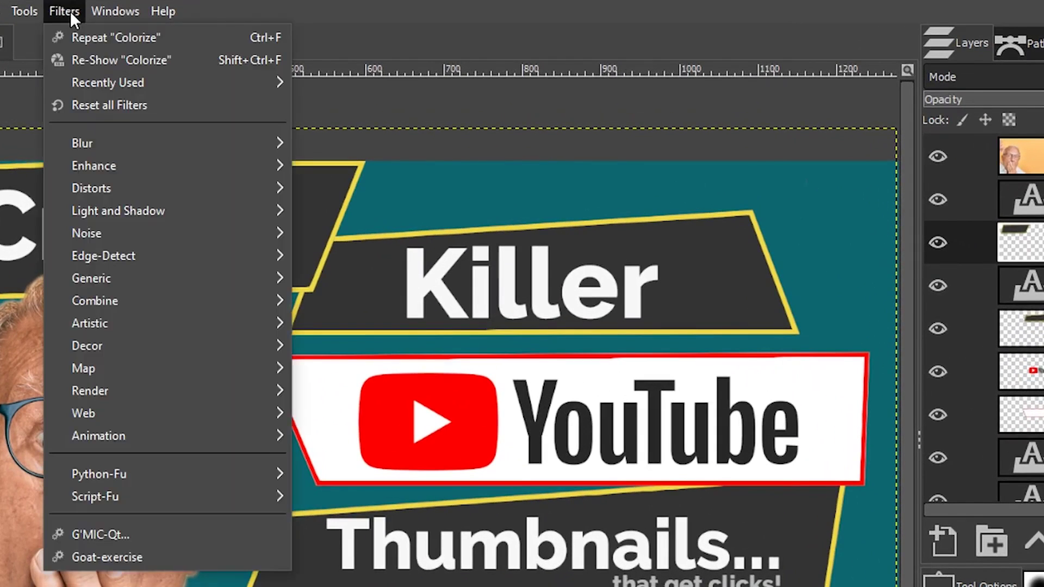
mouse_move(138, 211)
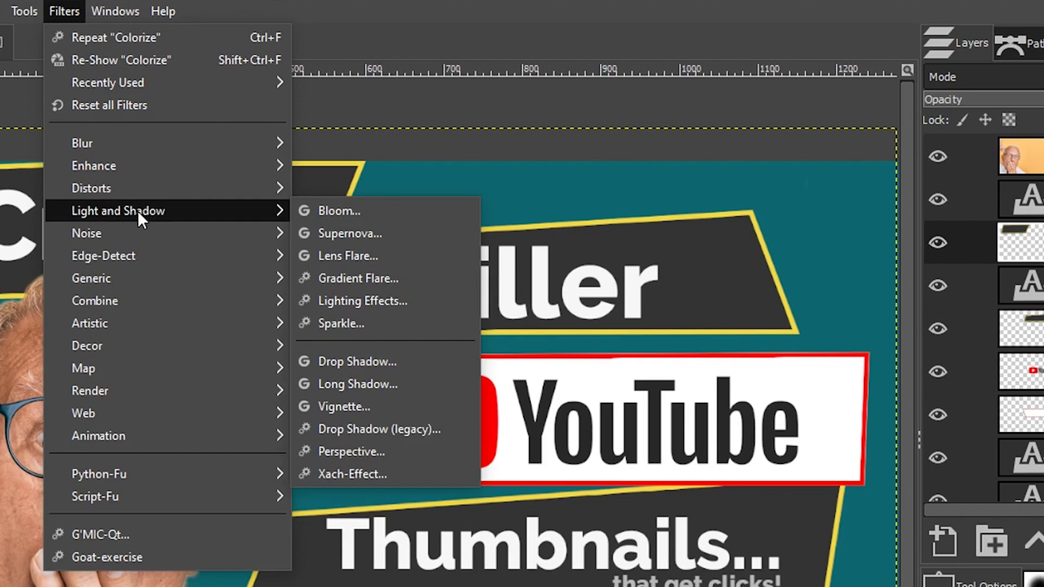
click(369, 362)
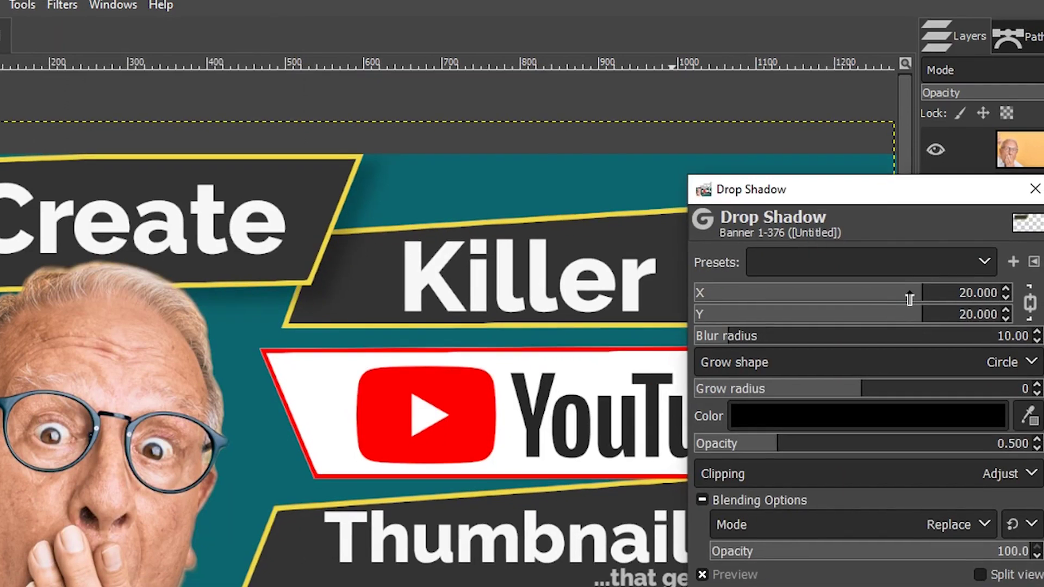
drag(910, 299, 867, 301)
drag(845, 237, 858, 244)
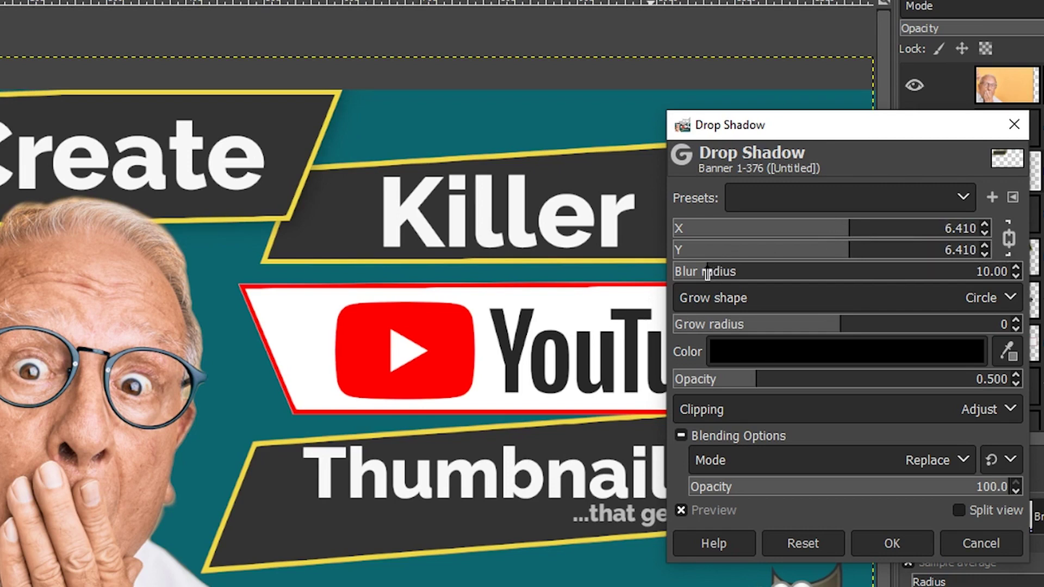
Set Banner 1's shadow blur radius to 3.01, lower its grow radius, and apply the shadow
drag(705, 275, 688, 273)
click(826, 328)
drag(826, 328, 753, 325)
drag(725, 324, 694, 324)
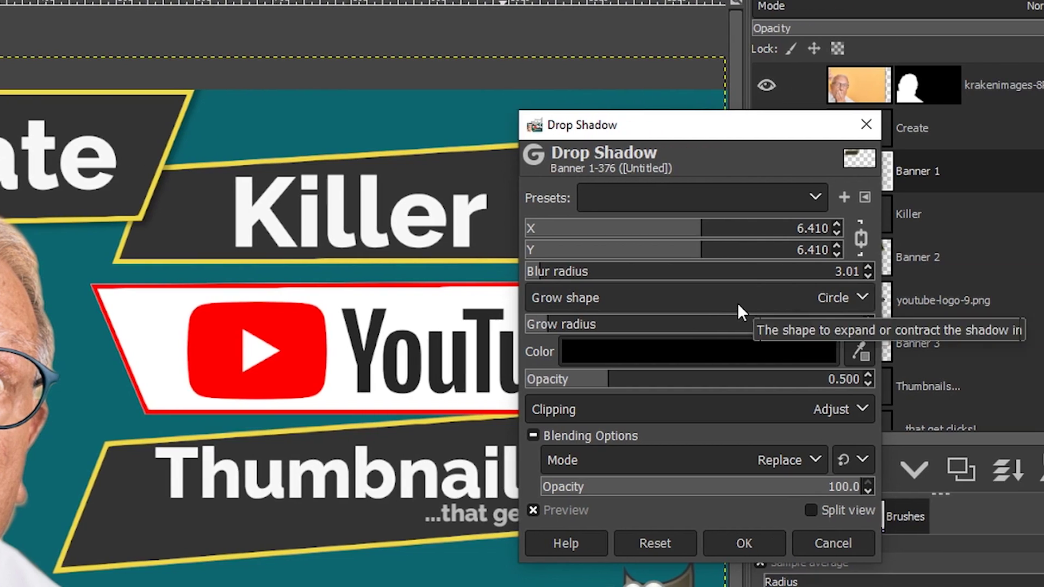
click(742, 539)
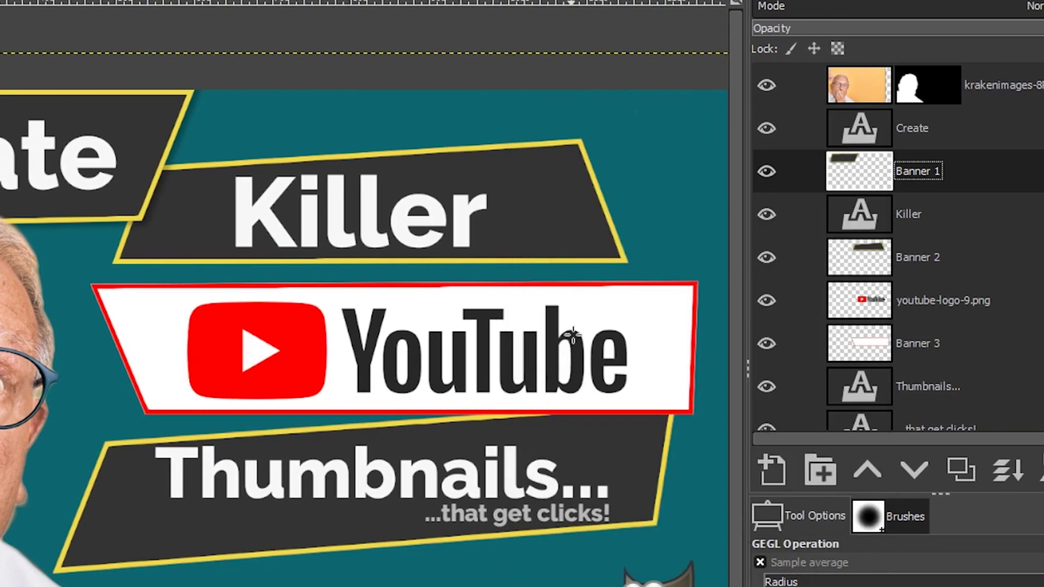
Repeat the drop shadow with the same settings on the Banner 2 and Banner 3 layers
click(919, 257)
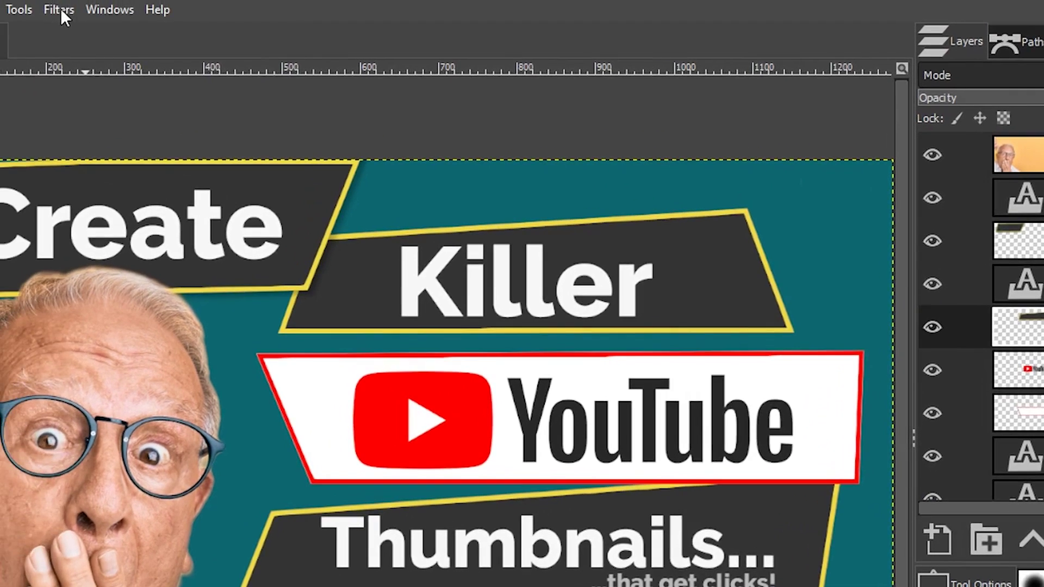
click(60, 8)
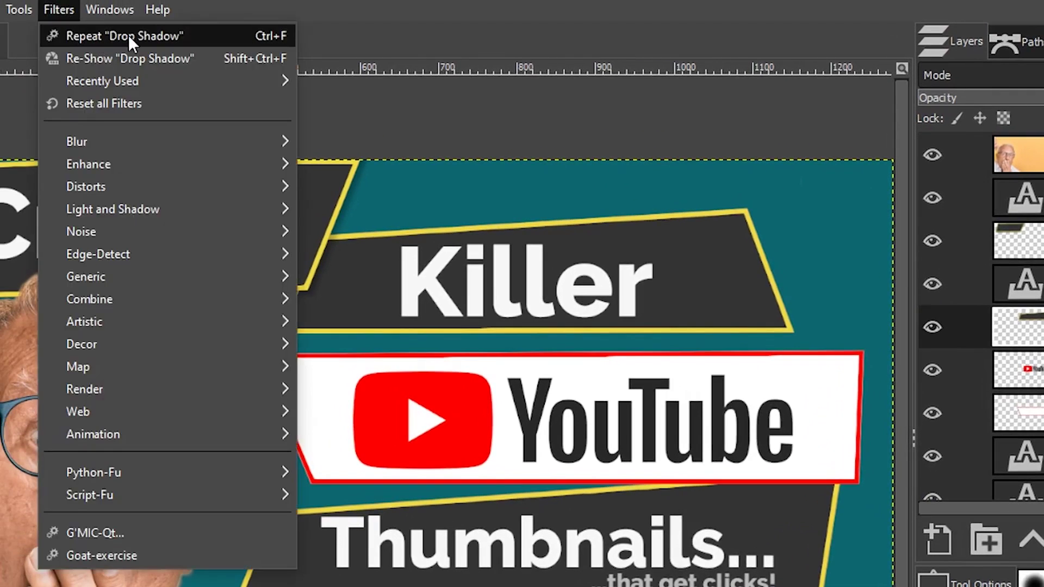
click(142, 34)
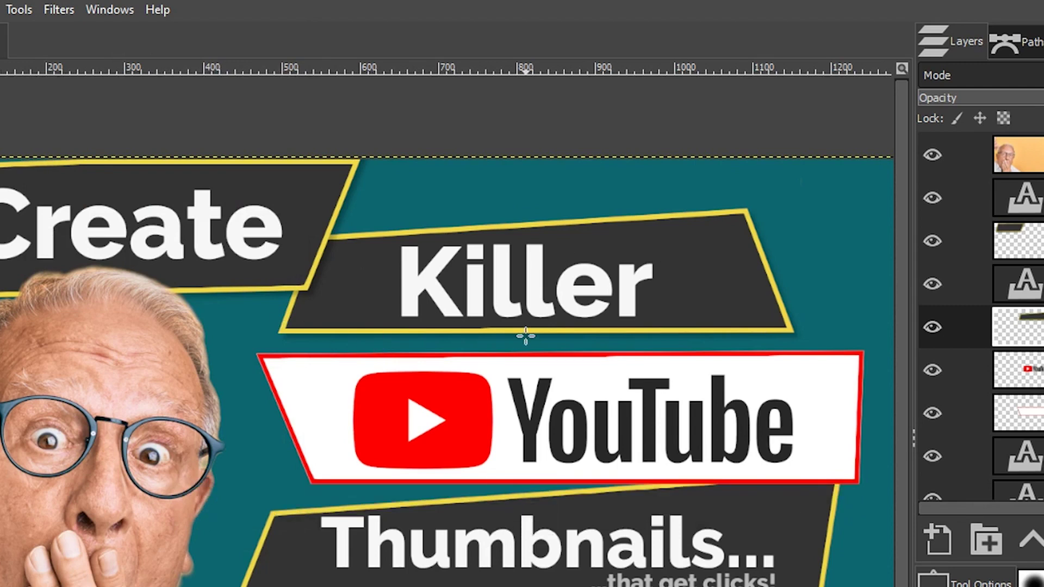
click(949, 412)
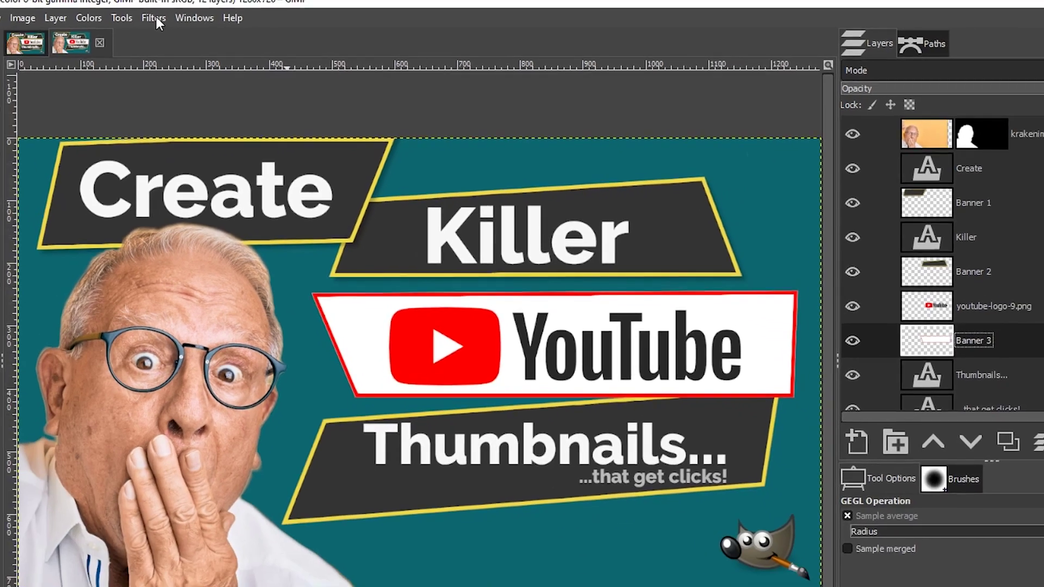
click(60, 11)
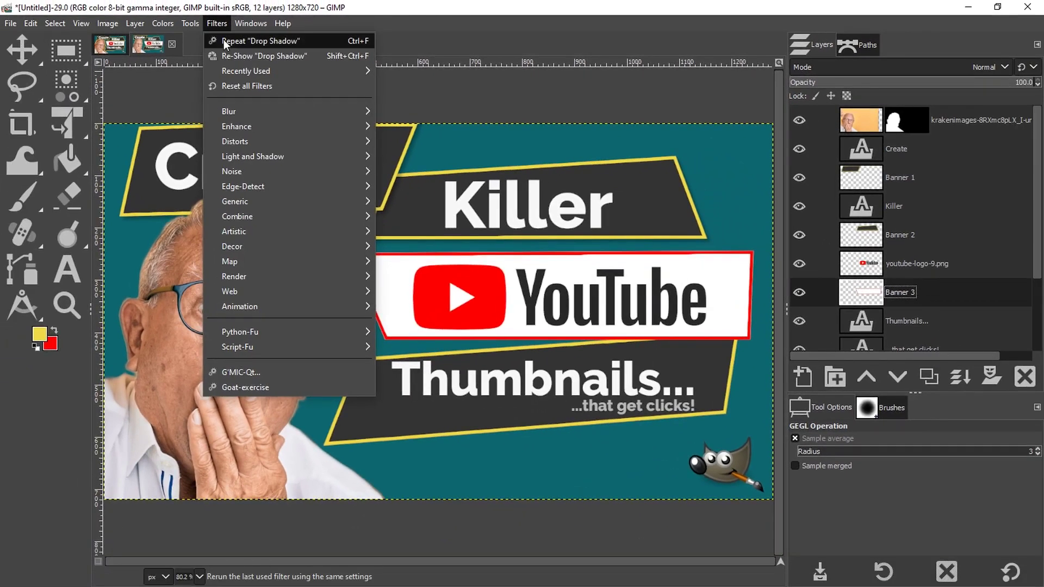
click(224, 42)
Repeat the same drop shadow on the Banner 4 layer
scroll(1012, 261, down, 3)
click(1008, 288)
click(217, 24)
click(283, 39)
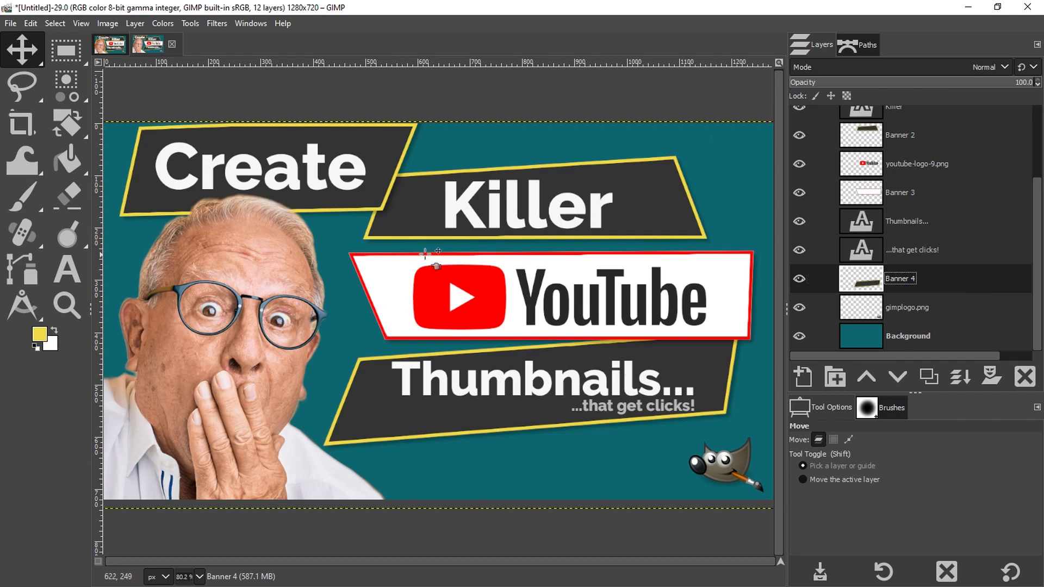
Fuzzy-select the man's area on his photo layer's mask and invert the selection to cover everything outside him
key(z)
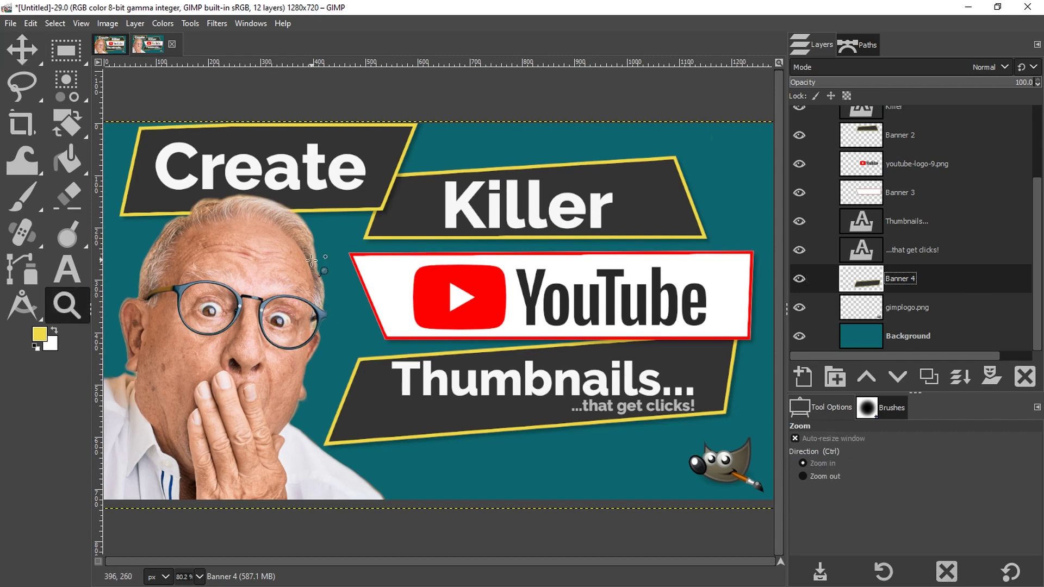
click(325, 303)
click(320, 289)
click(313, 260)
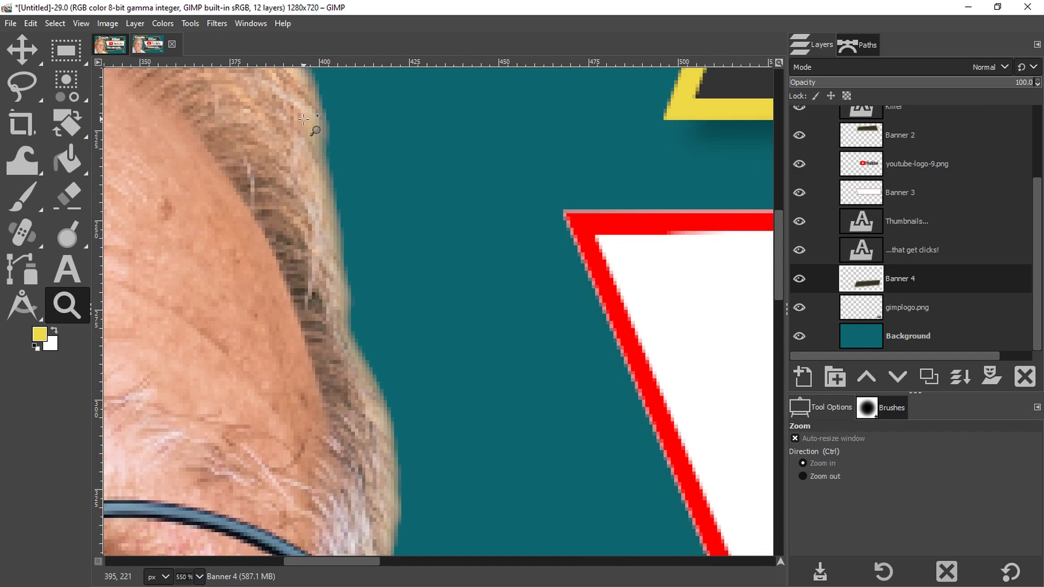
drag(775, 243, 777, 358)
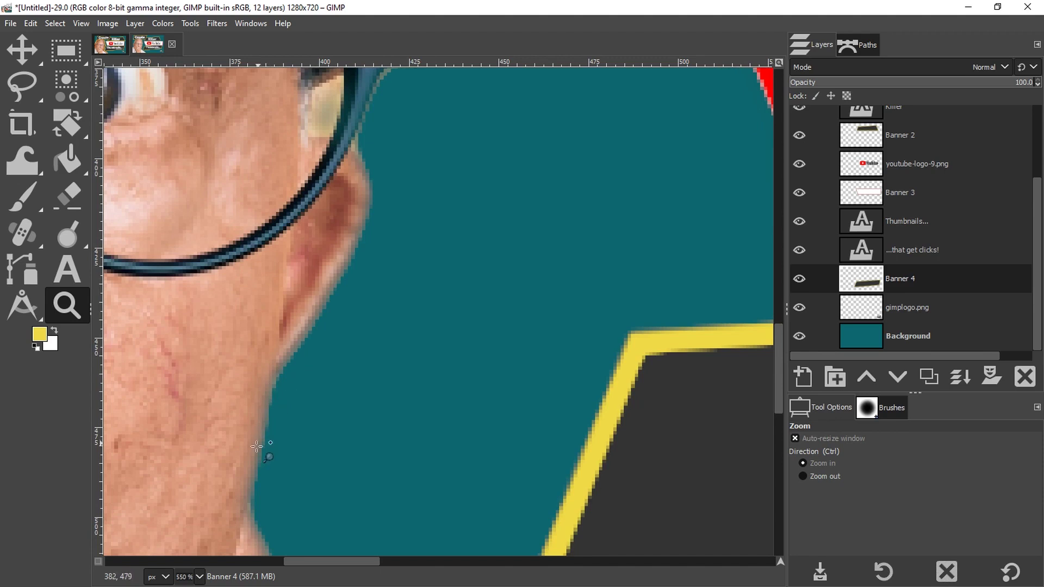
drag(783, 363, 776, 258)
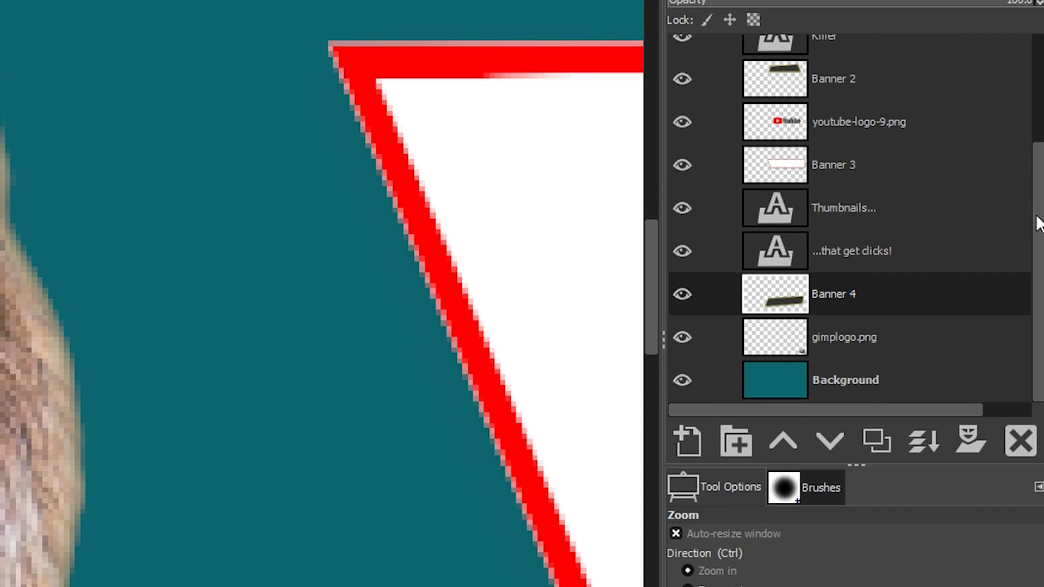
scroll(1042, 228, up, 1)
scroll(1042, 228, up, 2)
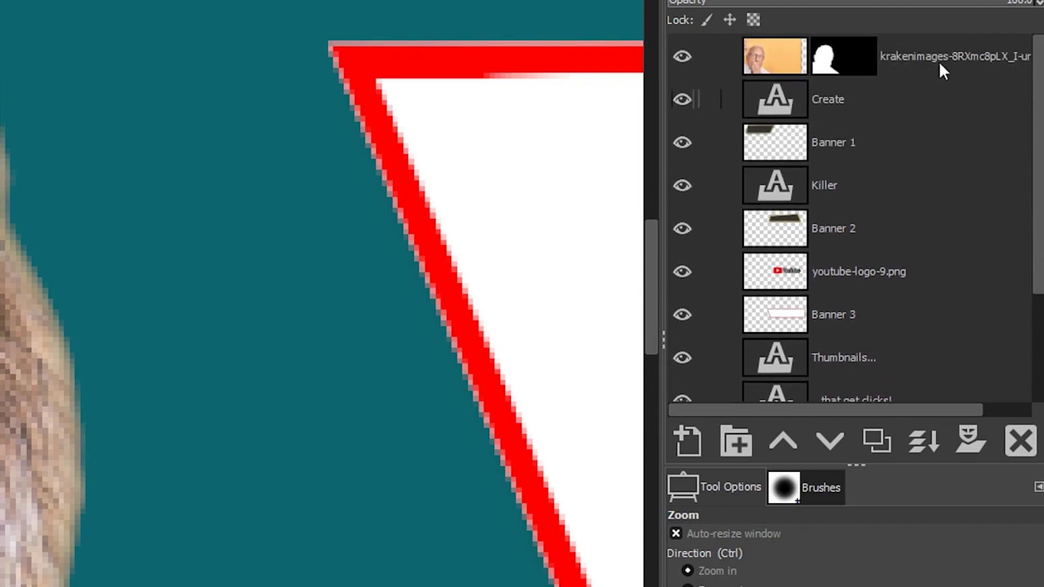
click(843, 49)
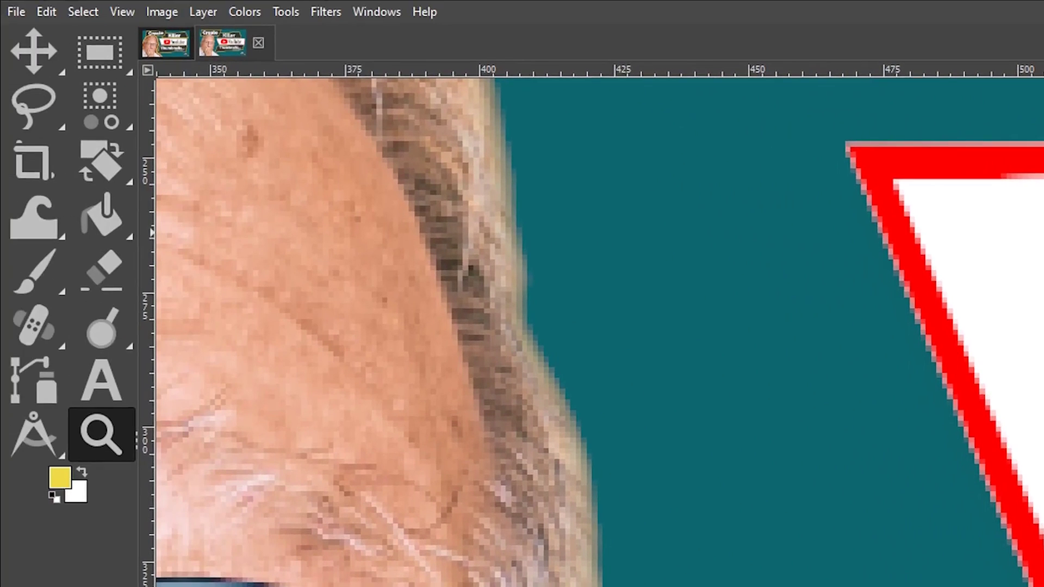
right_click(107, 103)
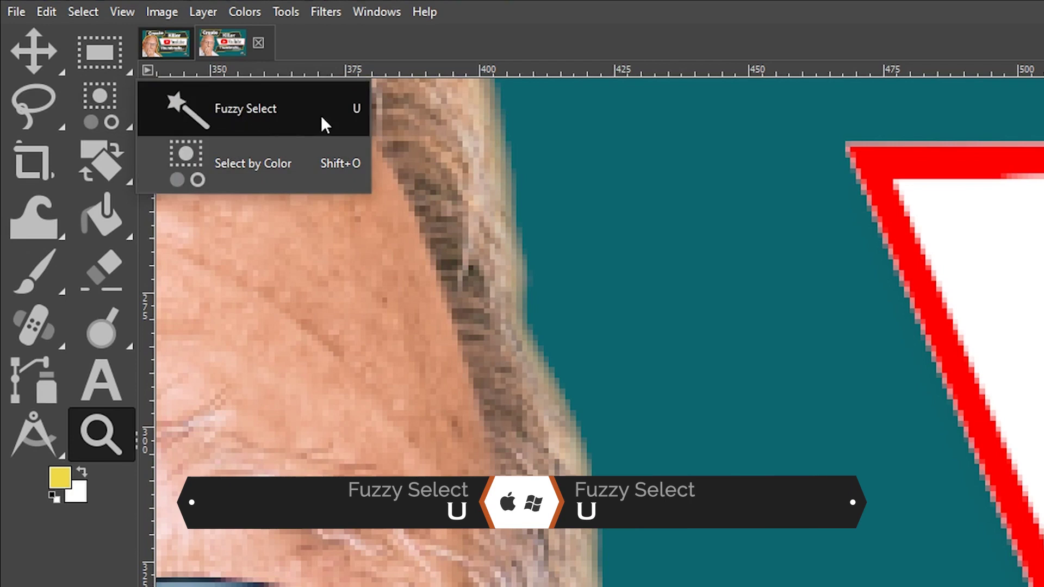
click(350, 113)
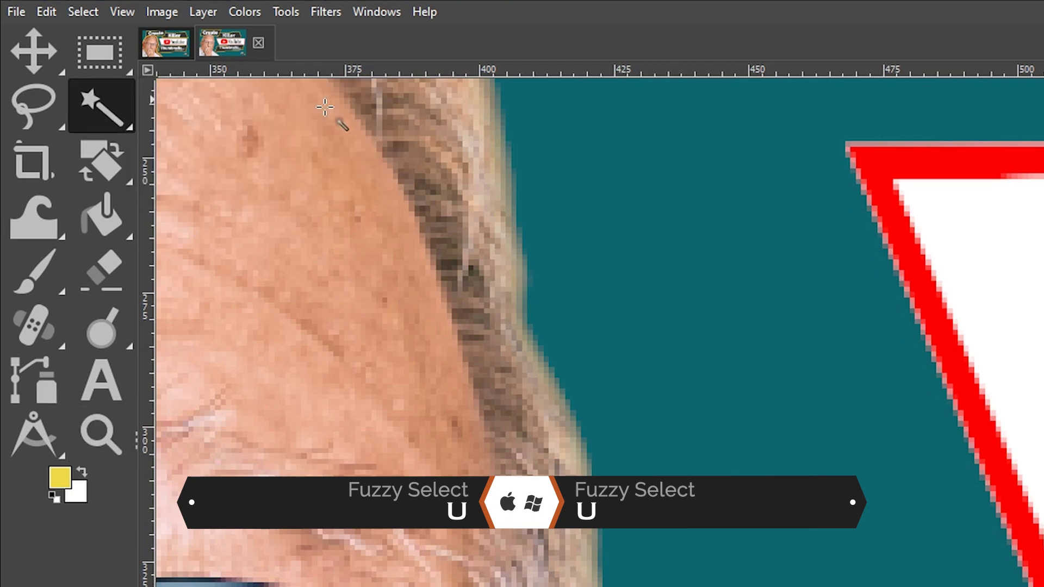
click(310, 324)
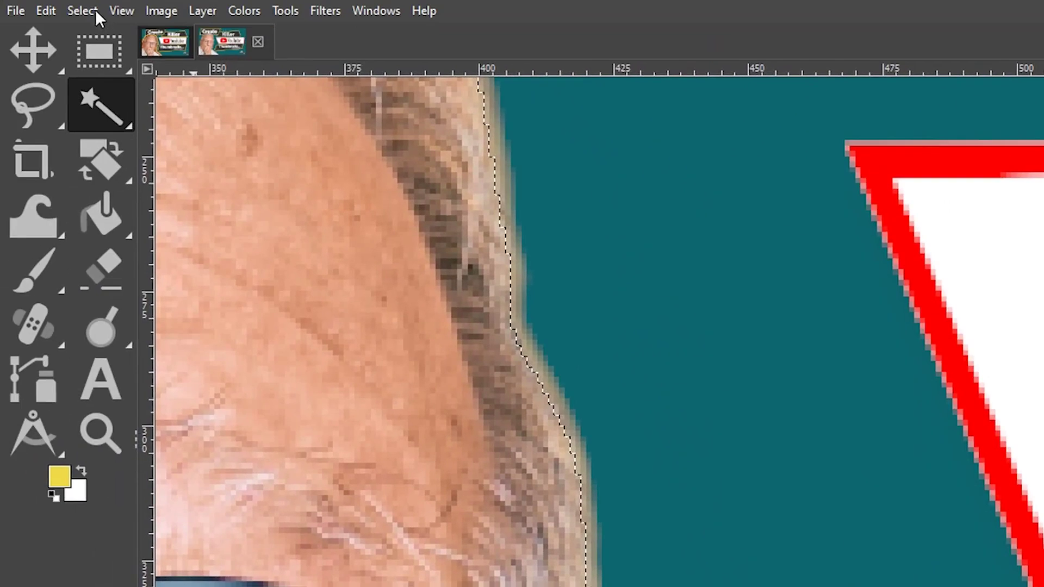
click(87, 11)
click(111, 80)
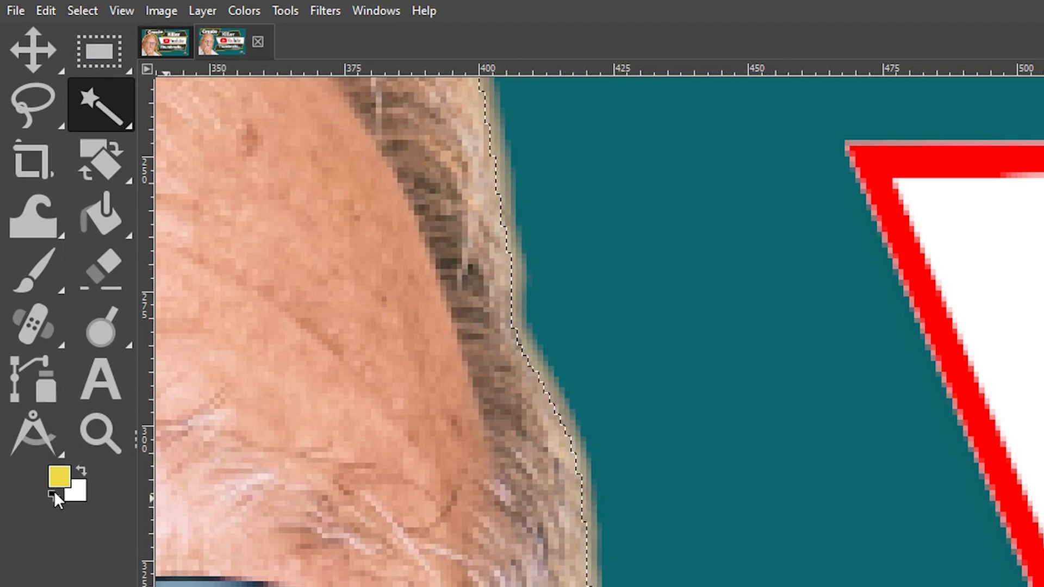
Set the background color to black, fill the selected mask area with it to trim the edge fringe, and deselect
click(72, 493)
drag(419, 384, 481, 510)
click(521, 530)
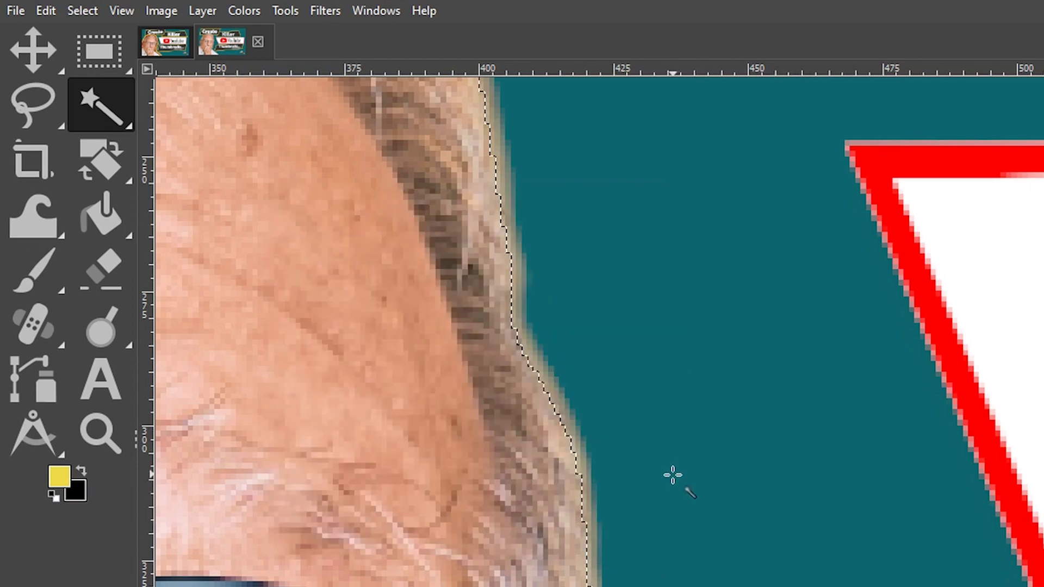
key(Delete)
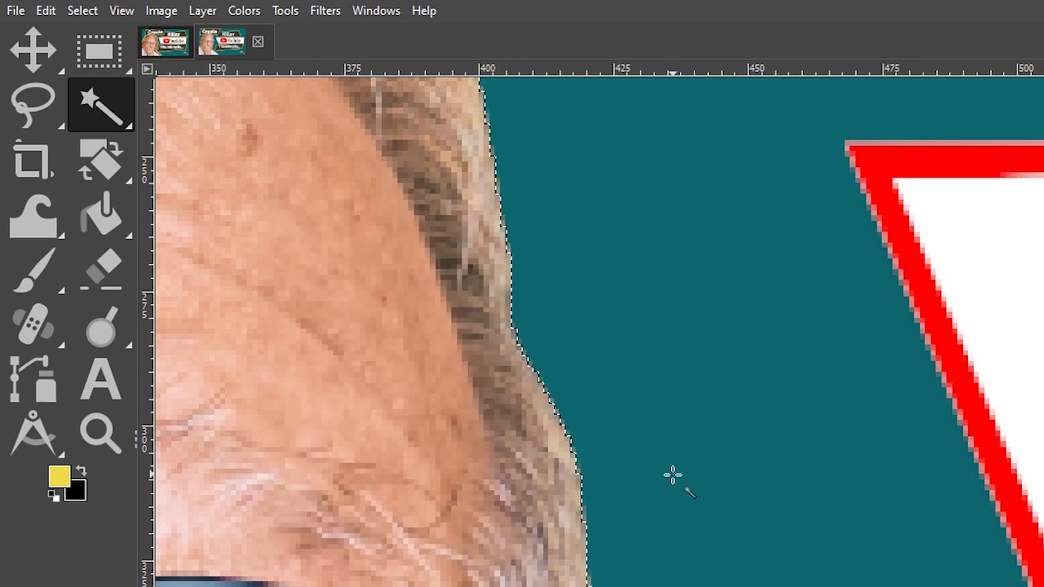
key(ctrl+shift+a)
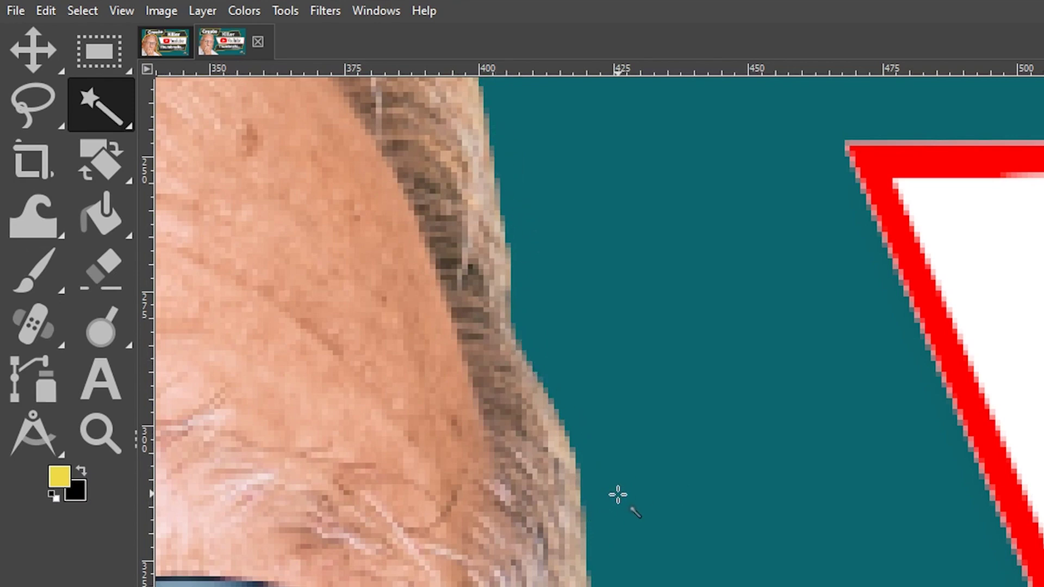
Duplicate the man's photo layer with the original hidden, and apply the layer mask on the copy
key(1)
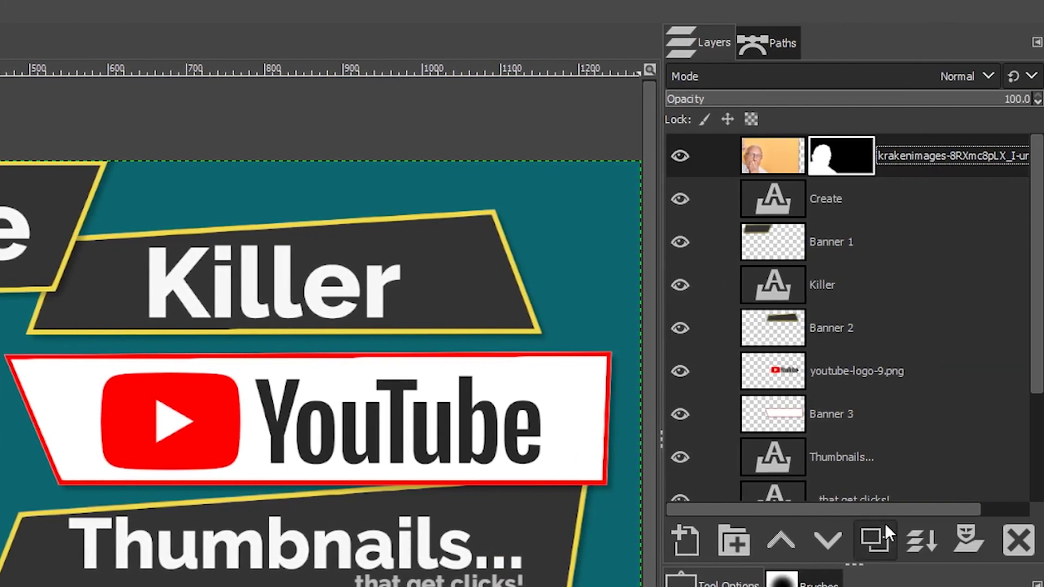
click(874, 533)
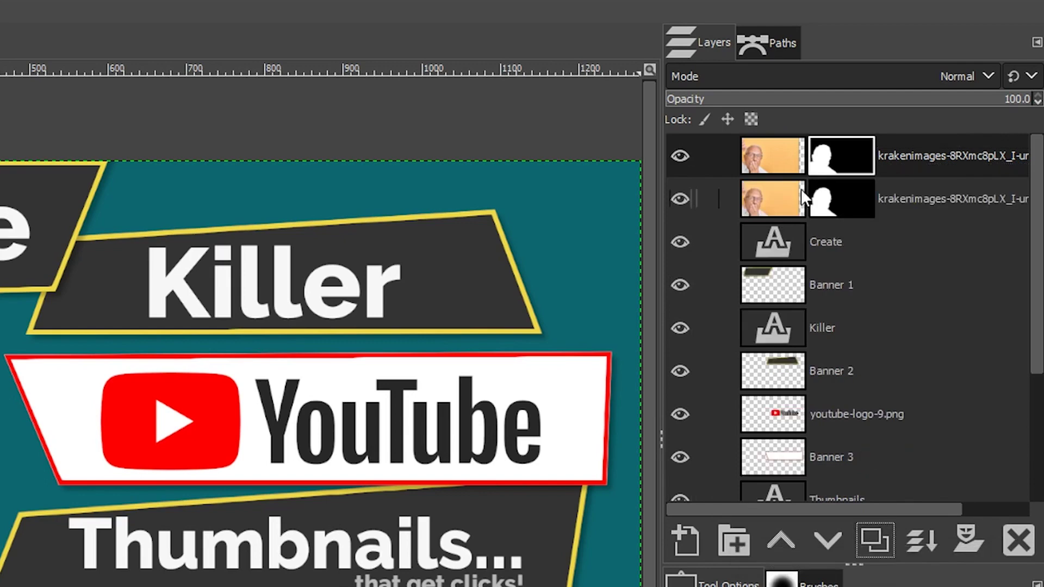
click(683, 198)
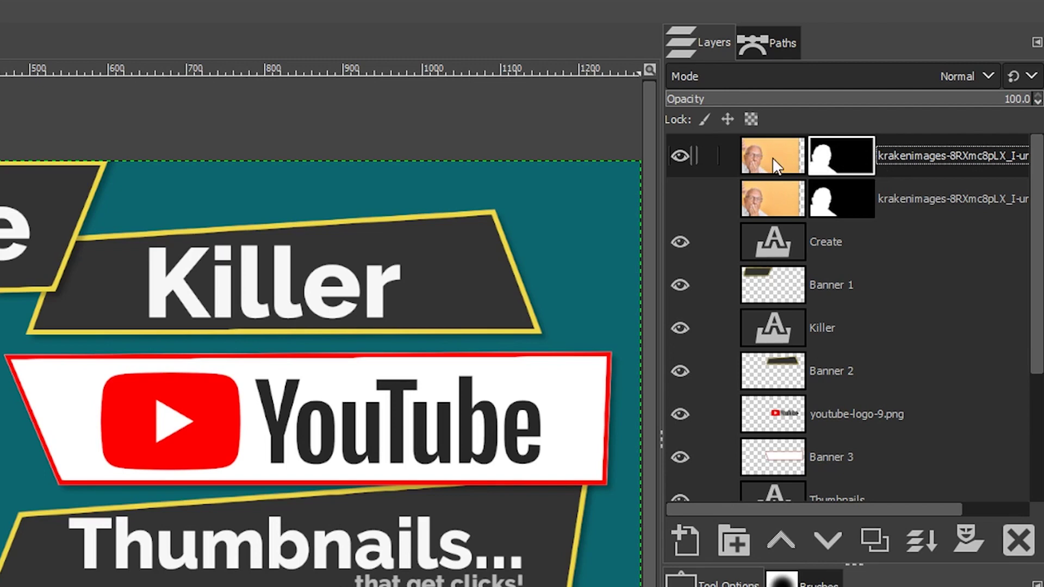
right_click(888, 163)
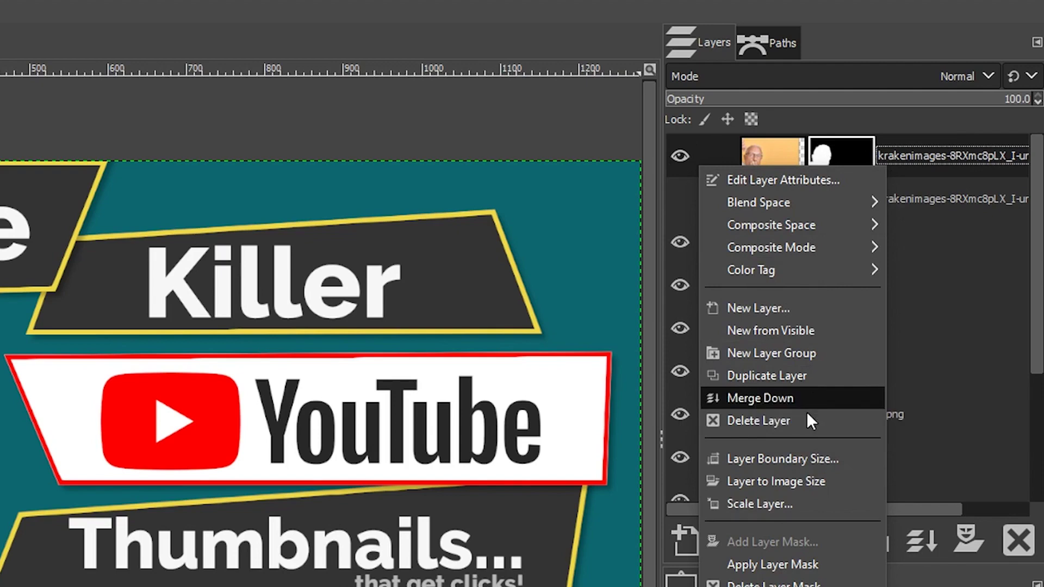
click(803, 562)
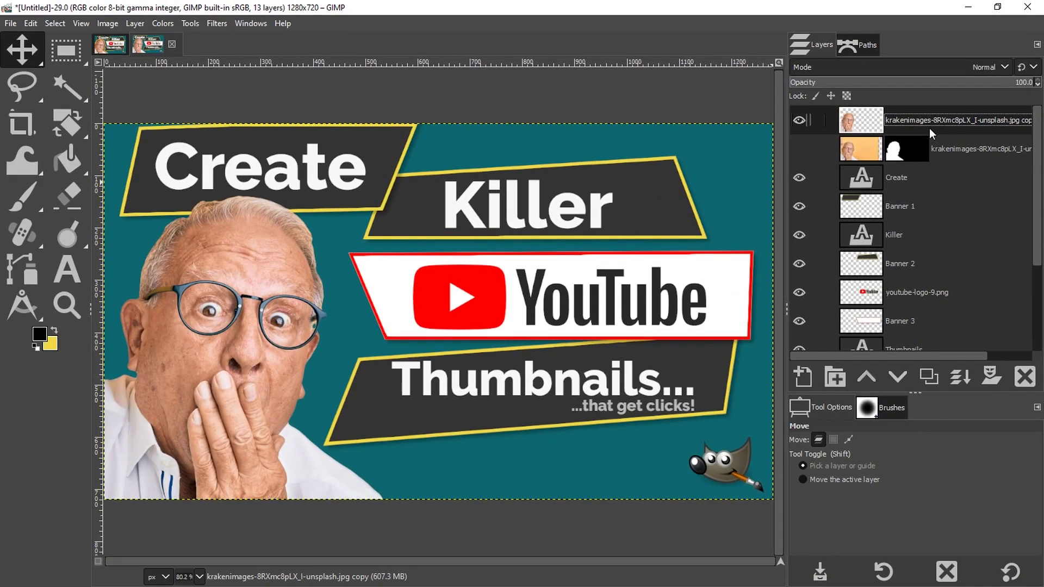
Create a selection from the alpha of the man's cut-out copy layer and grow it by 10 px
right_click(929, 128)
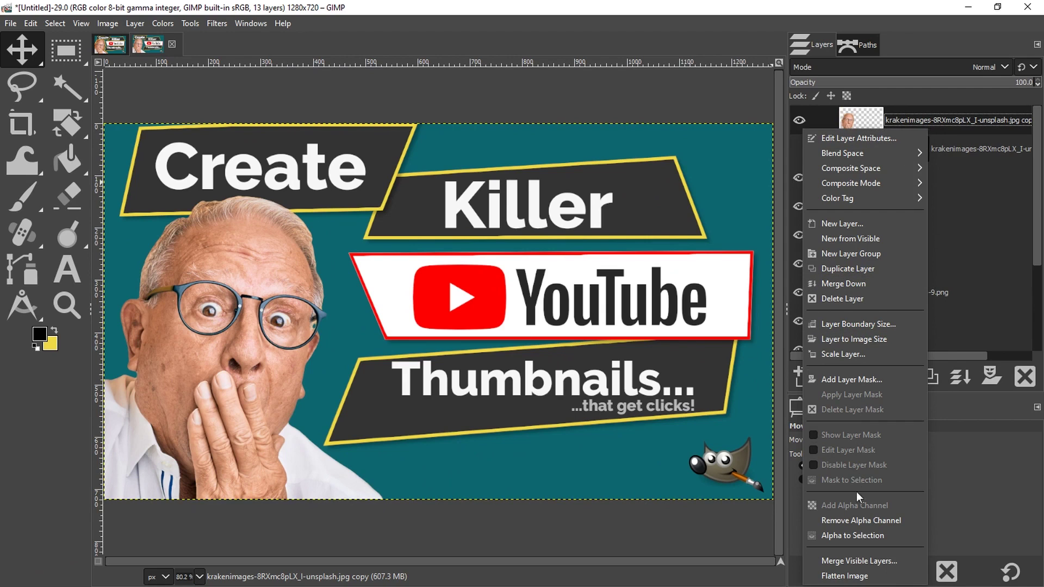
click(860, 535)
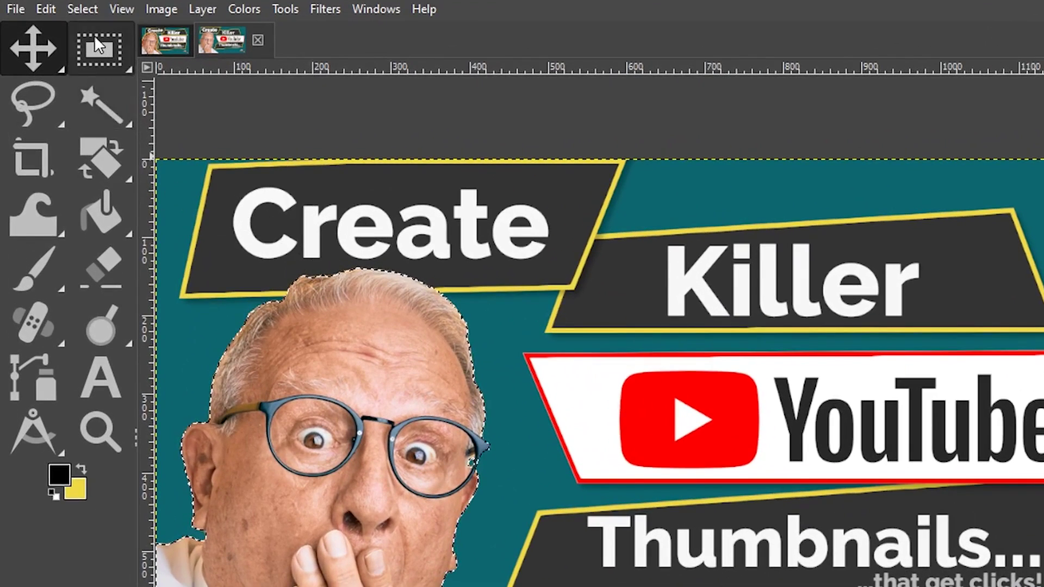
click(82, 9)
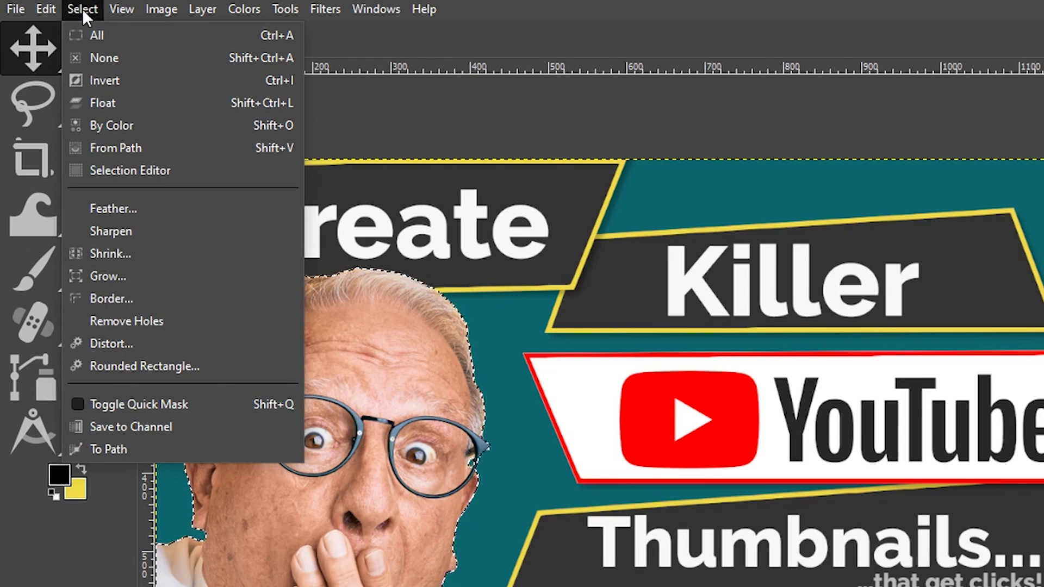
click(109, 275)
click(112, 290)
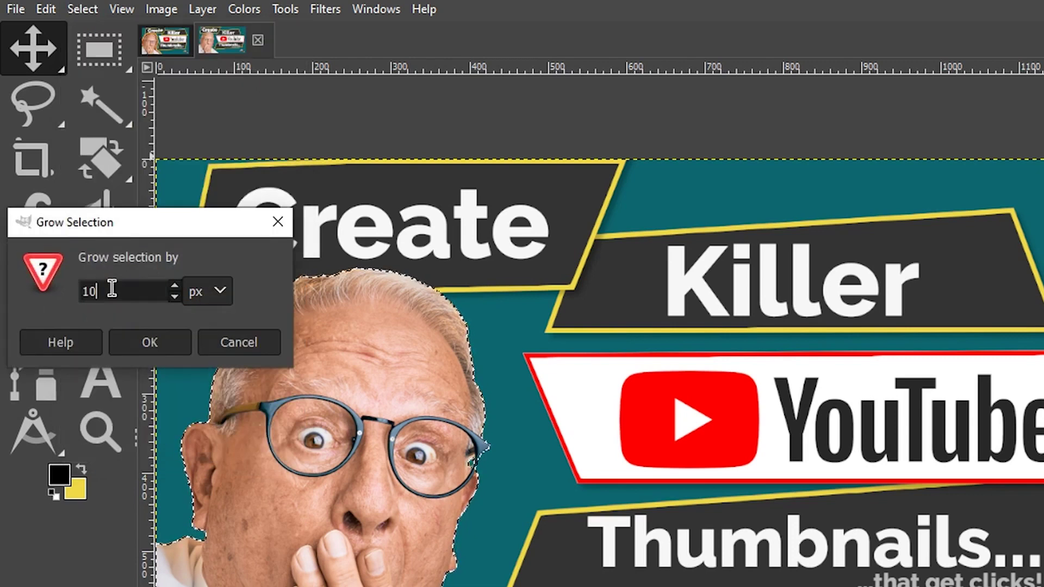
click(149, 342)
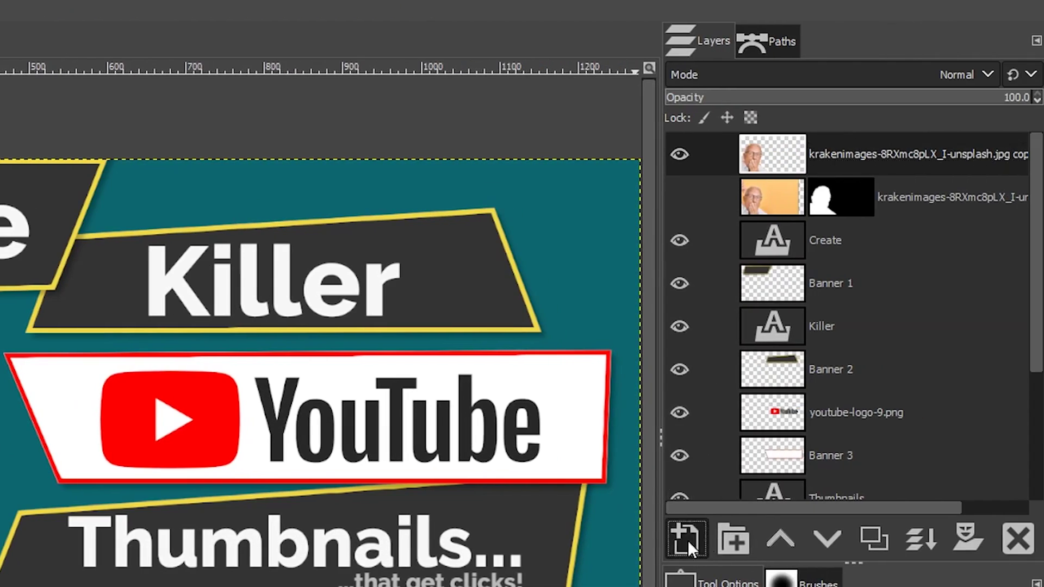
Add a transparent 1280 × 720 layer named Black Stroke and place it directly below the man's cut-out layer
click(686, 538)
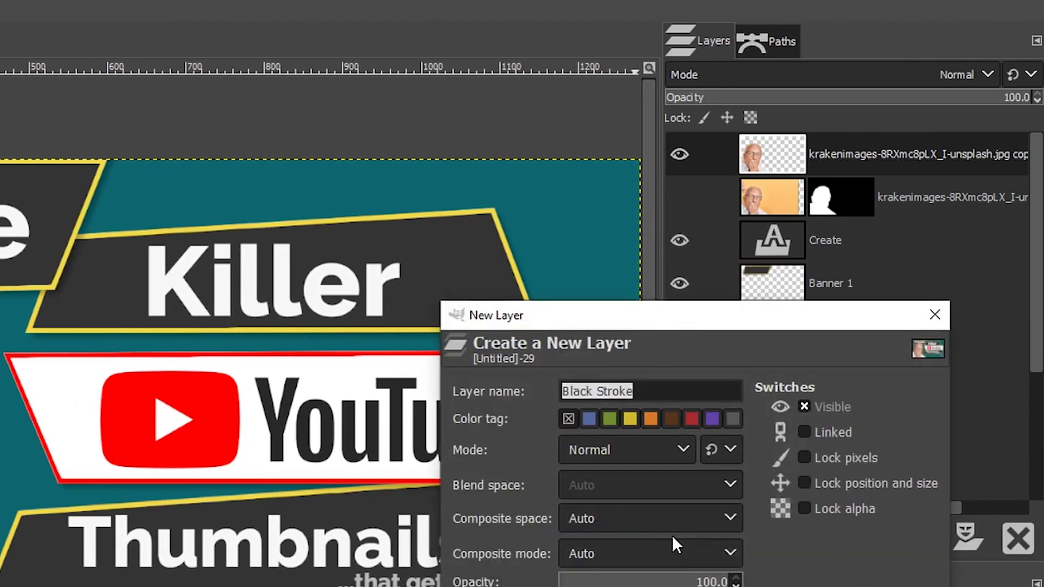
click(678, 390)
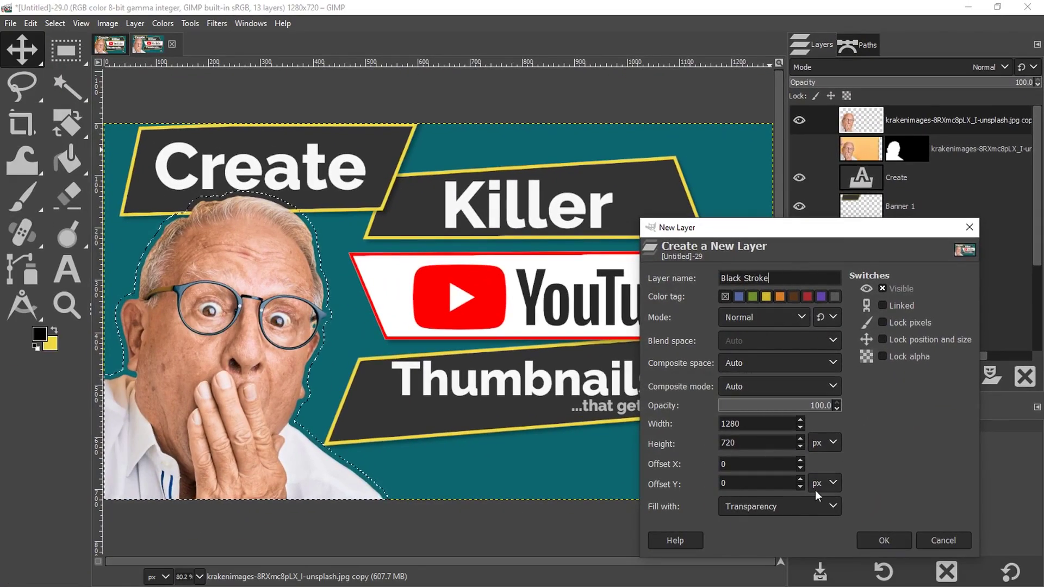
click(772, 498)
click(772, 503)
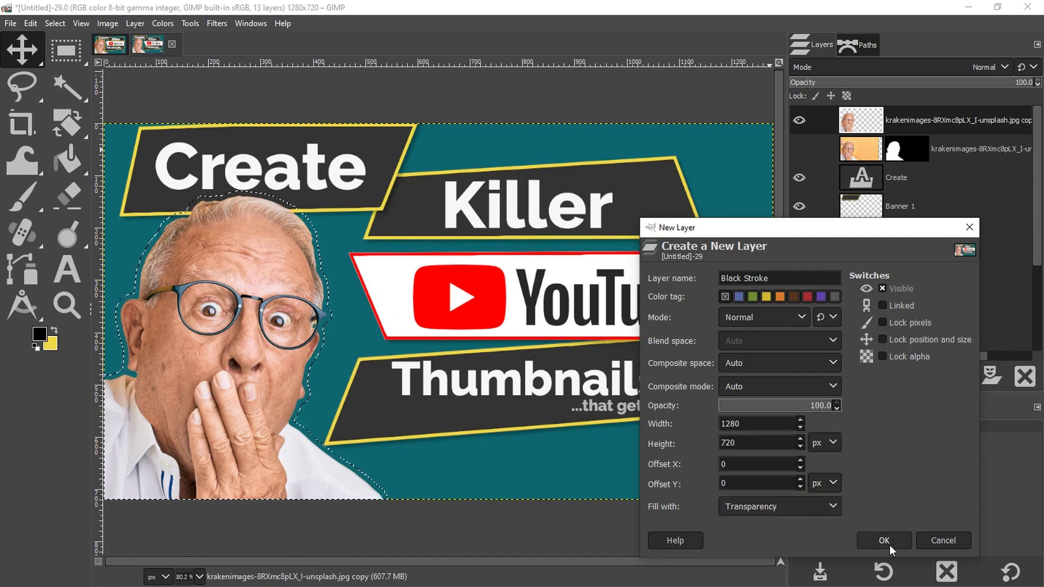
click(884, 541)
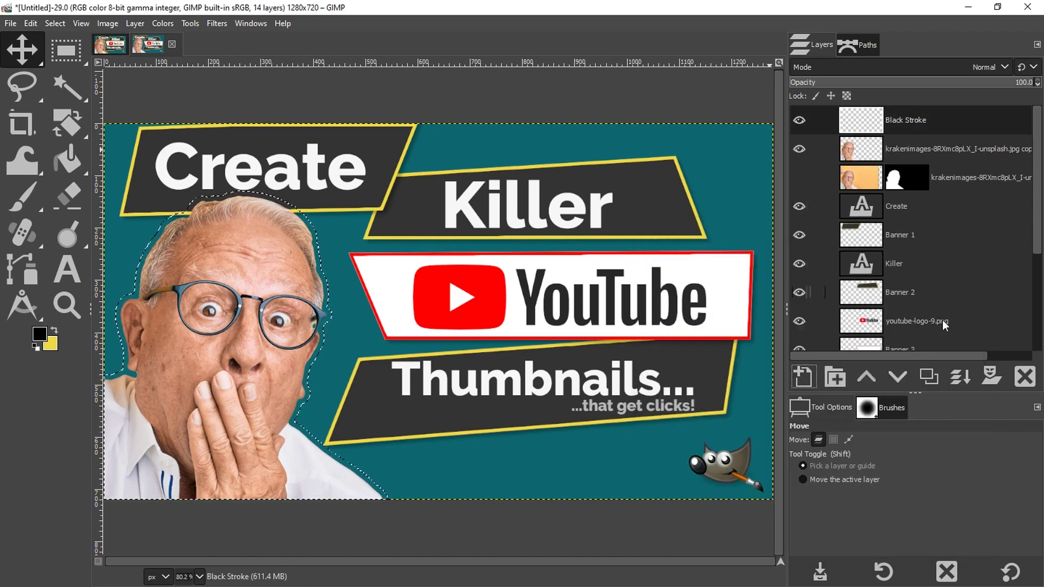
click(897, 378)
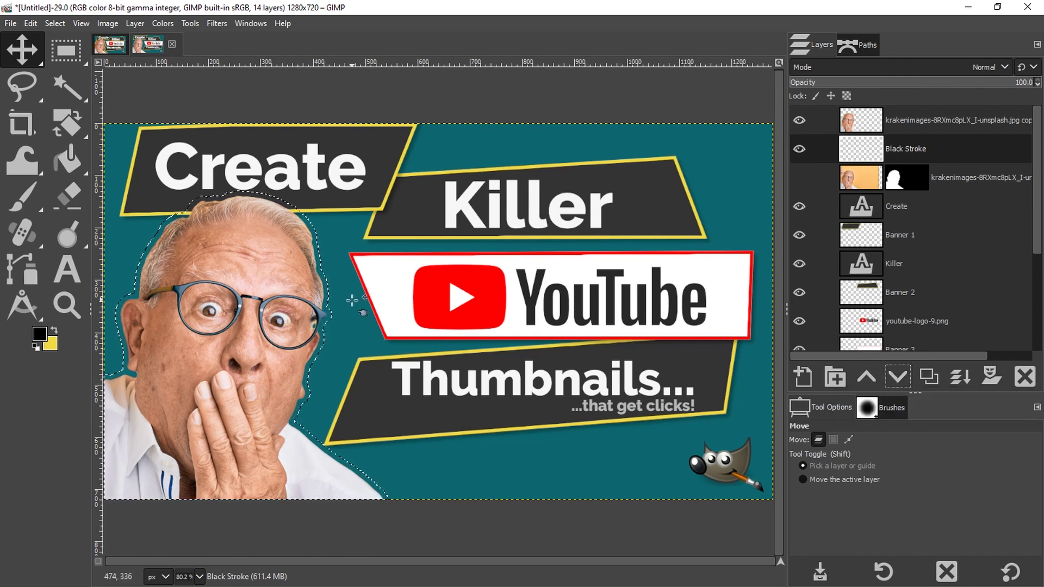
Bucket-fill the grown selection on the Black Stroke layer with black (000000), and deselect
key(shift+b)
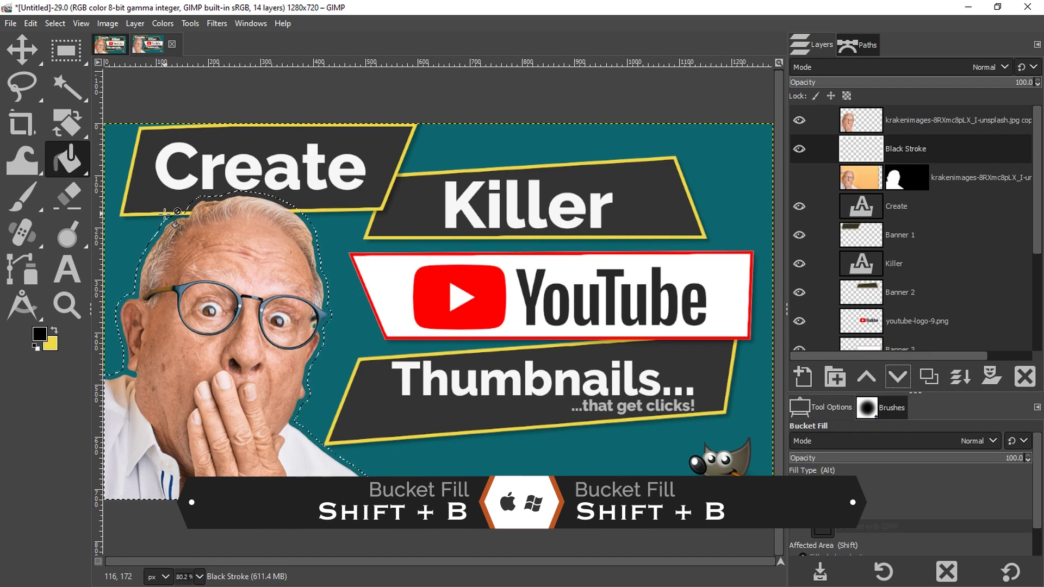
click(40, 335)
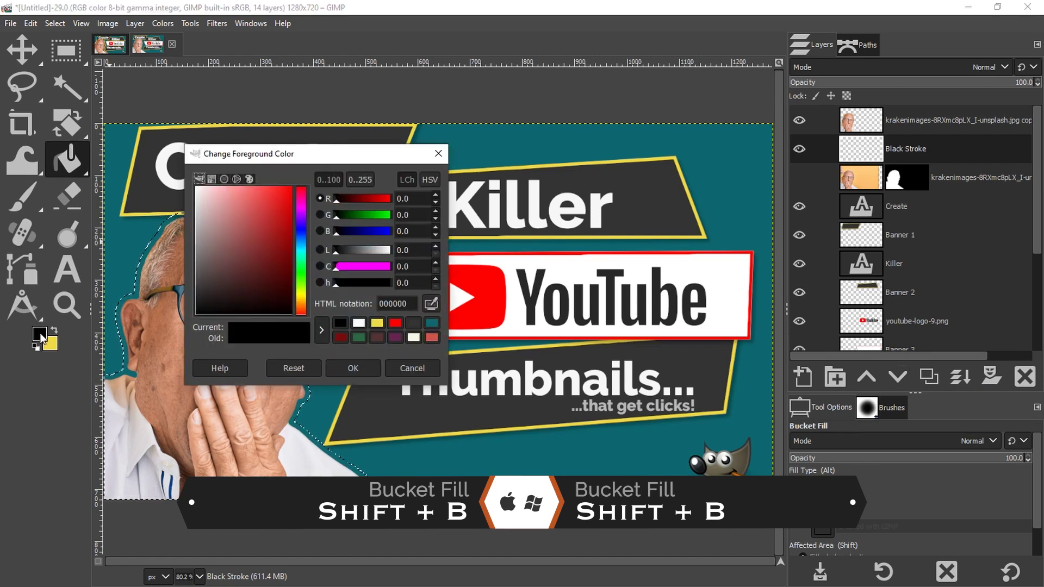
click(351, 368)
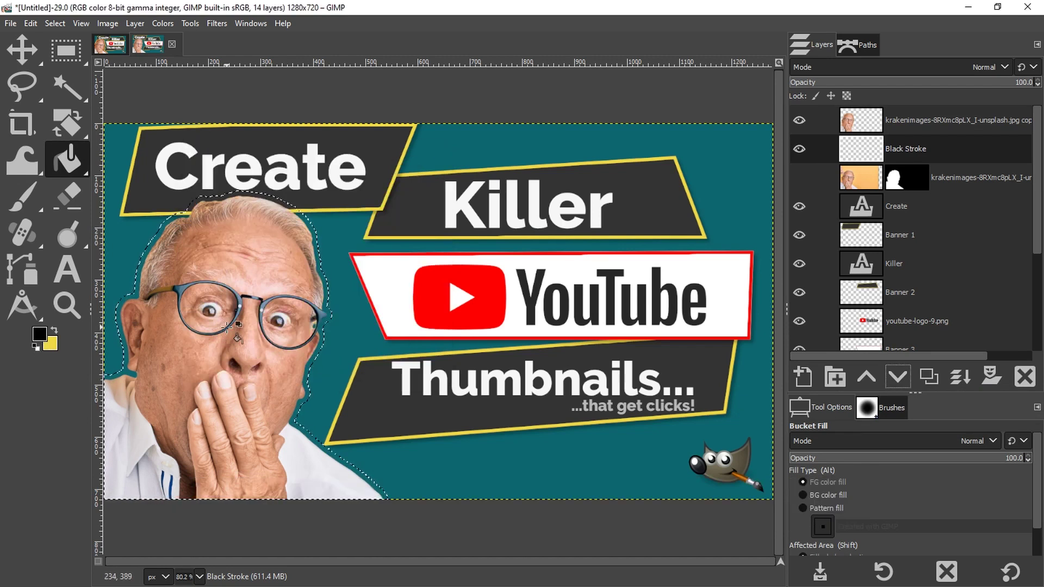
click(229, 326)
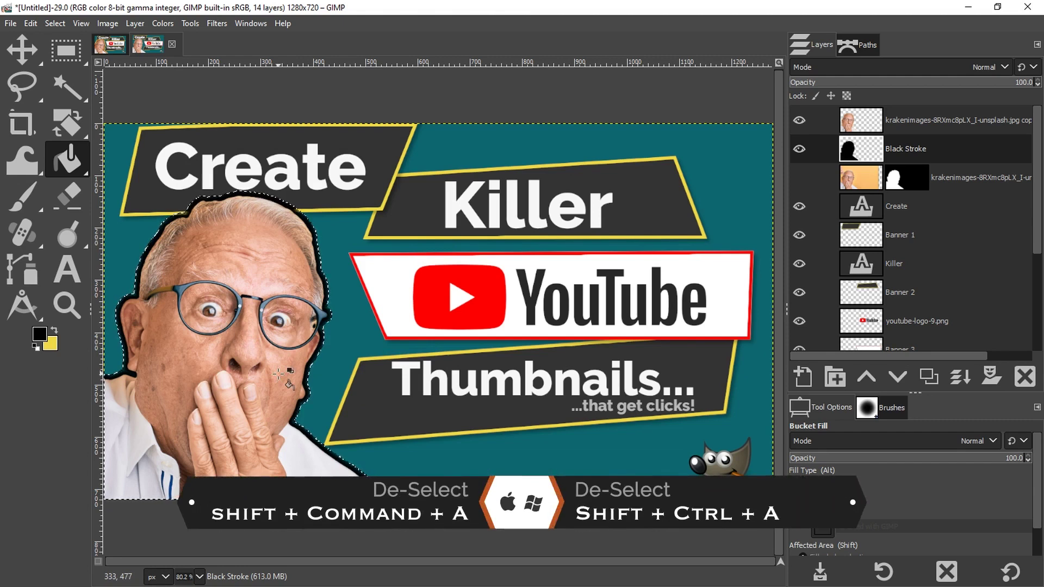
key(shift+ctrl+a)
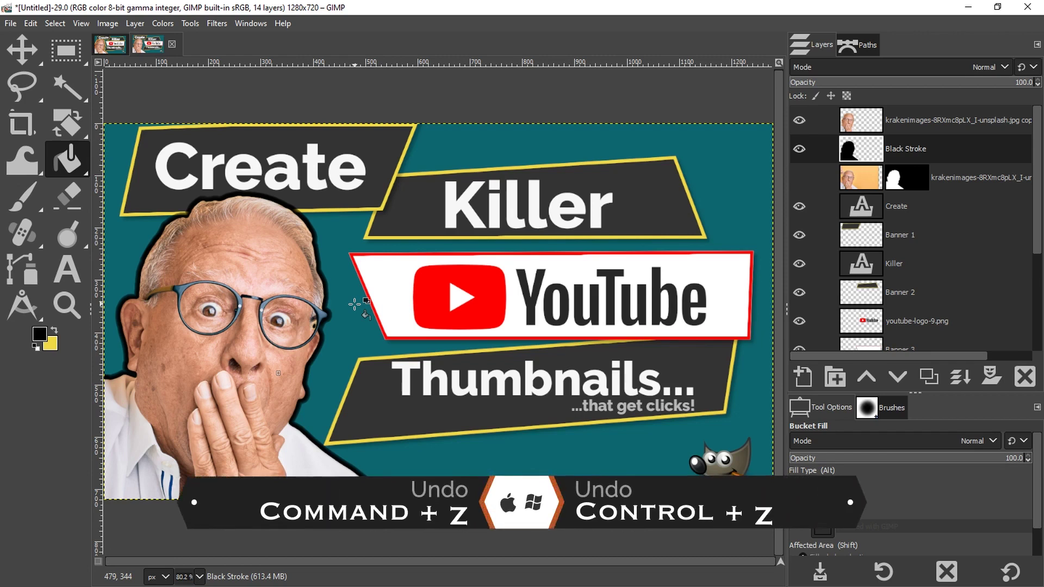
Undo the deselection to restore the man's outline selection and grow it by another 10 px
key(ctrl+z)
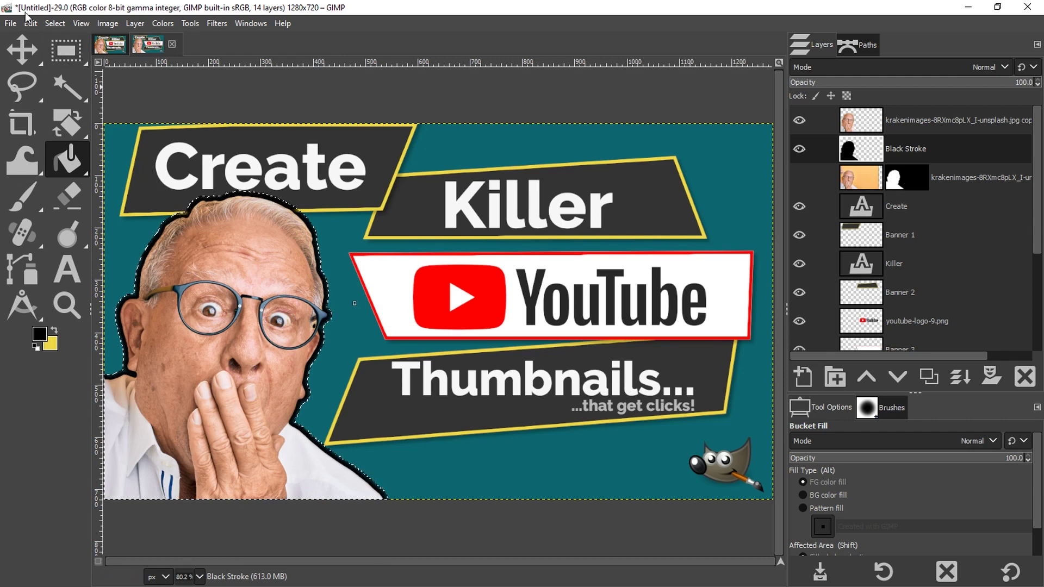
click(55, 24)
click(82, 201)
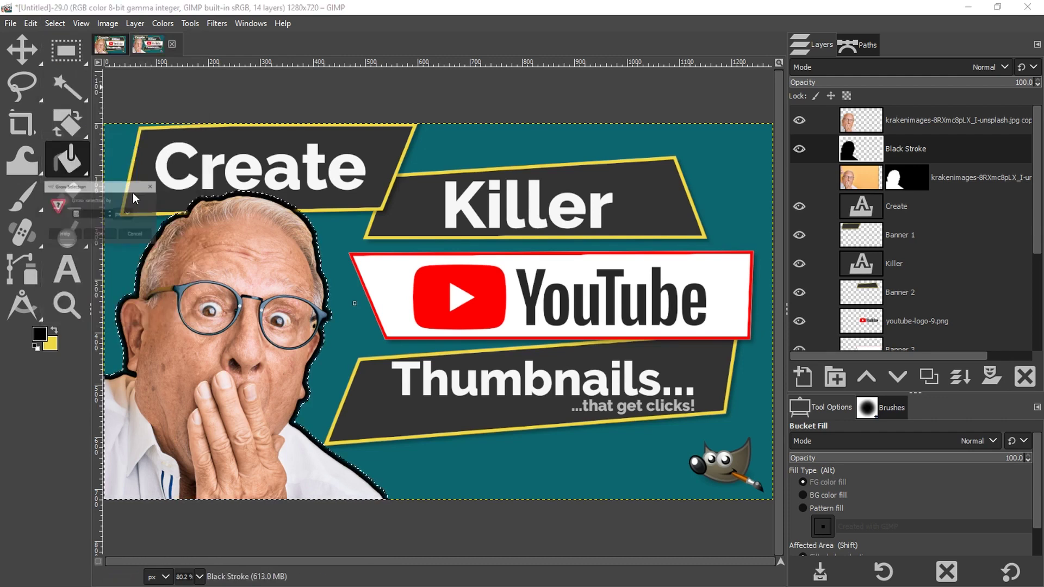
click(100, 248)
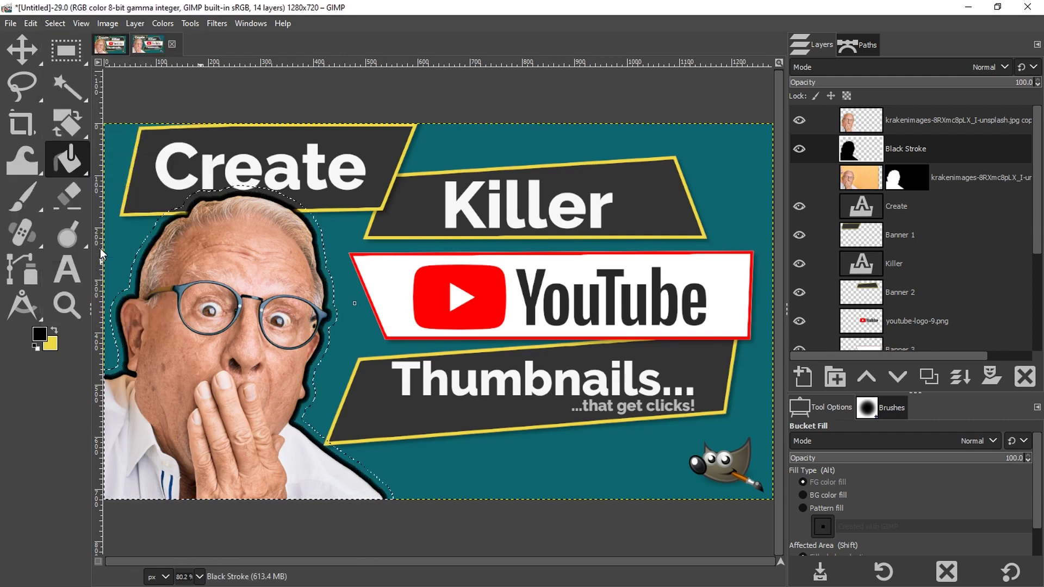
Add a transparent layer named Red Stroke between the Black Stroke layer and the masked photo layer
click(943, 183)
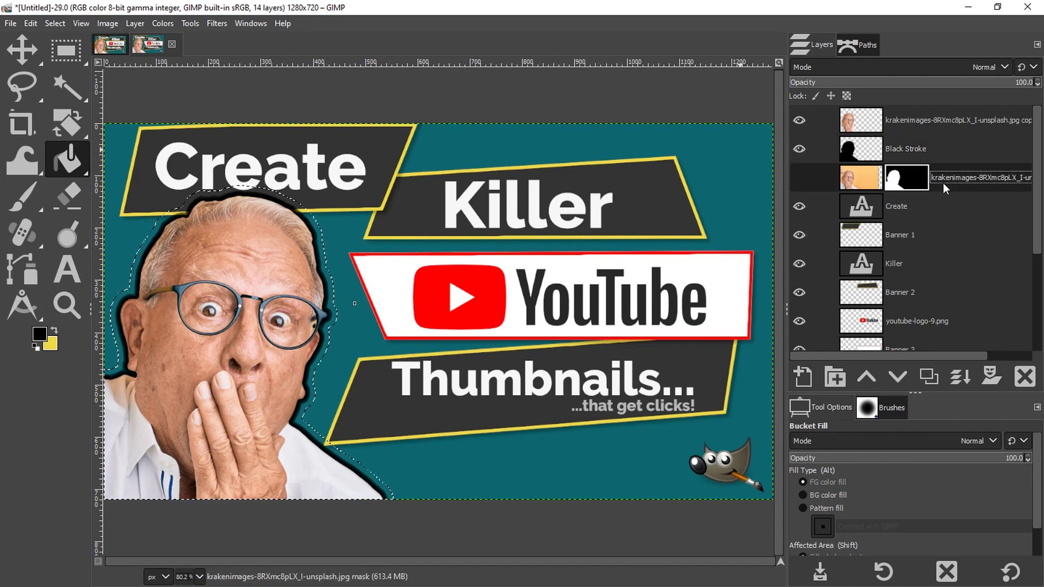
click(803, 376)
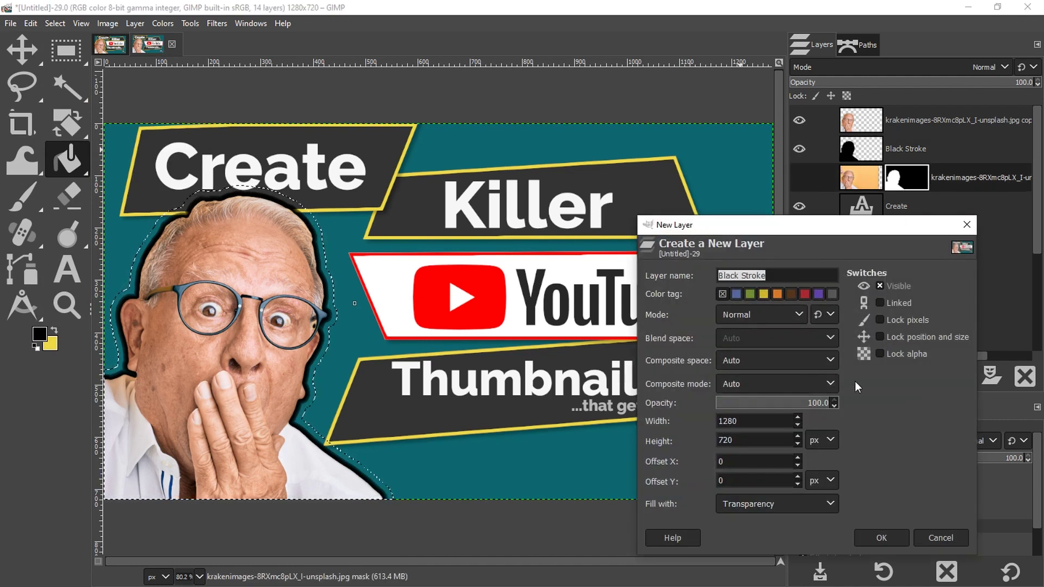
text(Red )
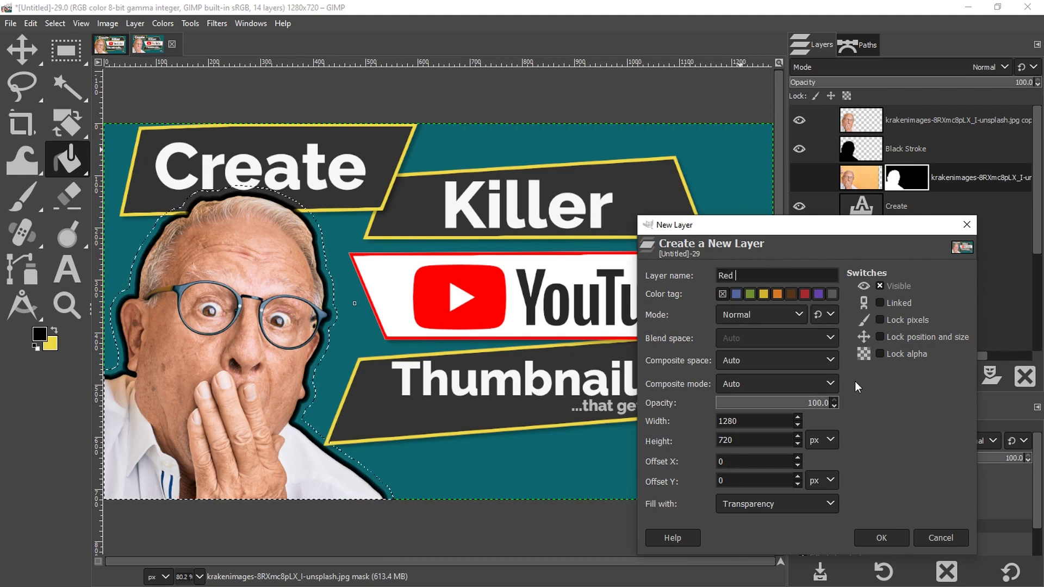
text(Stroke)
key(Return)
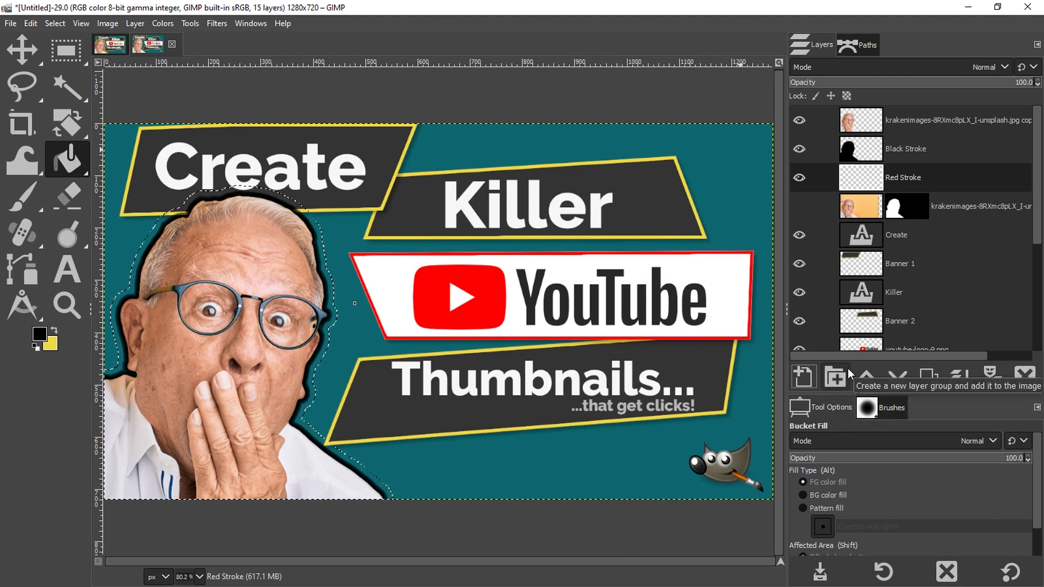
Set the foreground color to red (ff0000) and bucket-fill the selection on the Red Stroke layer
click(46, 334)
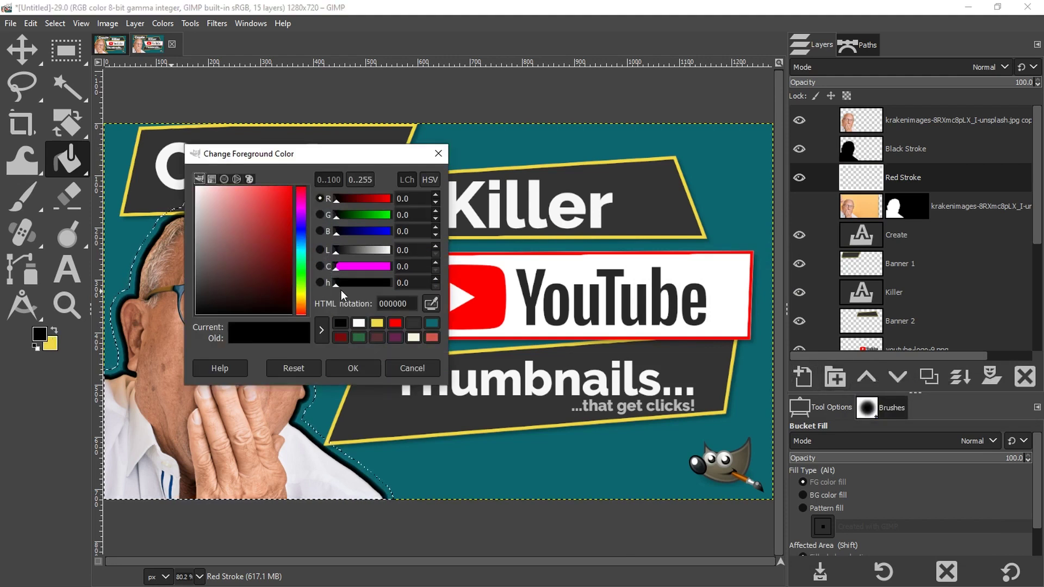
click(394, 323)
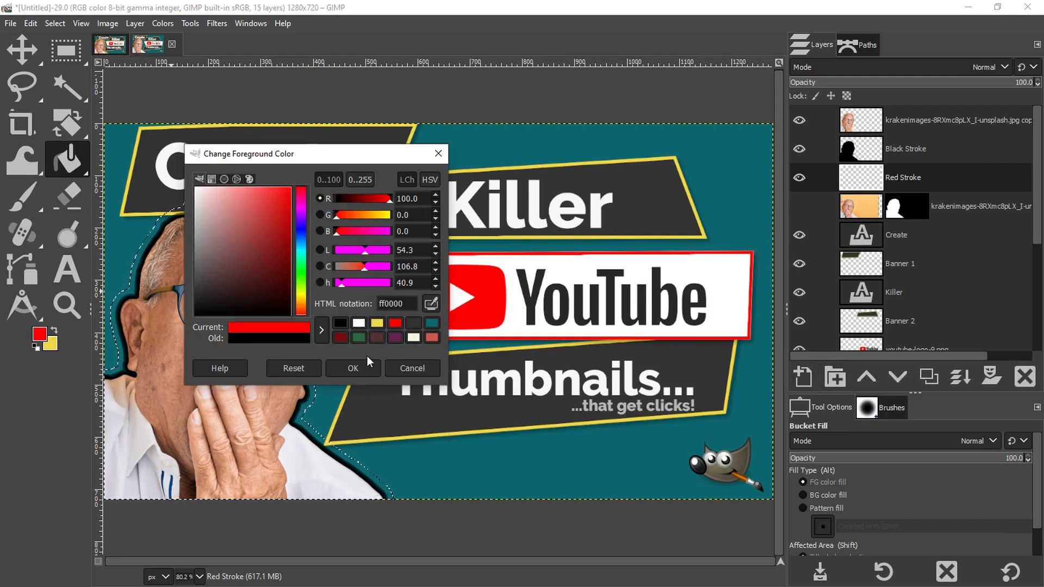
click(354, 368)
click(288, 394)
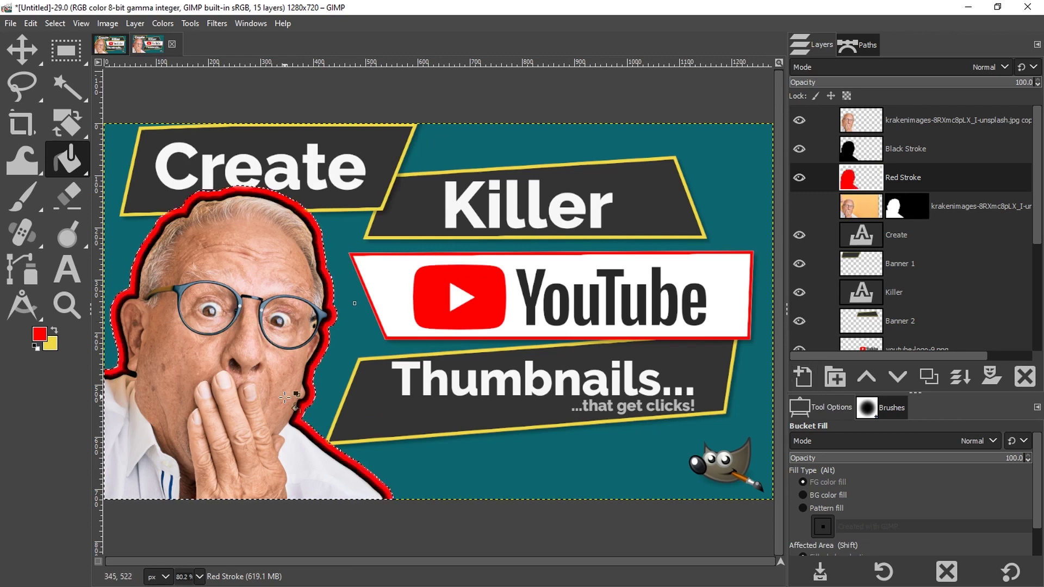
Grow the selection by another 10 px and swap the foreground and background colors to make yellow the foreground
click(60, 24)
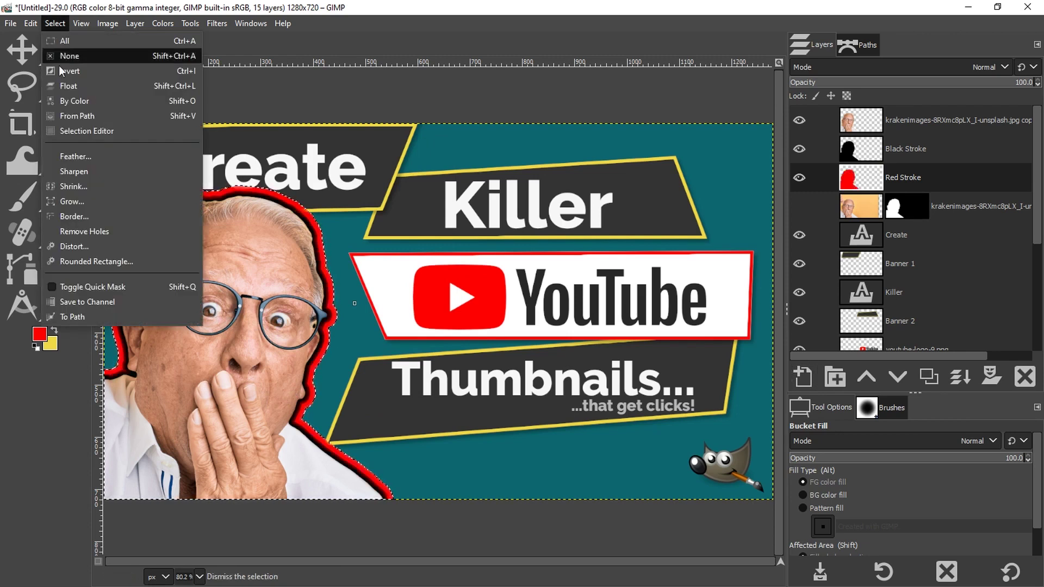
click(74, 190)
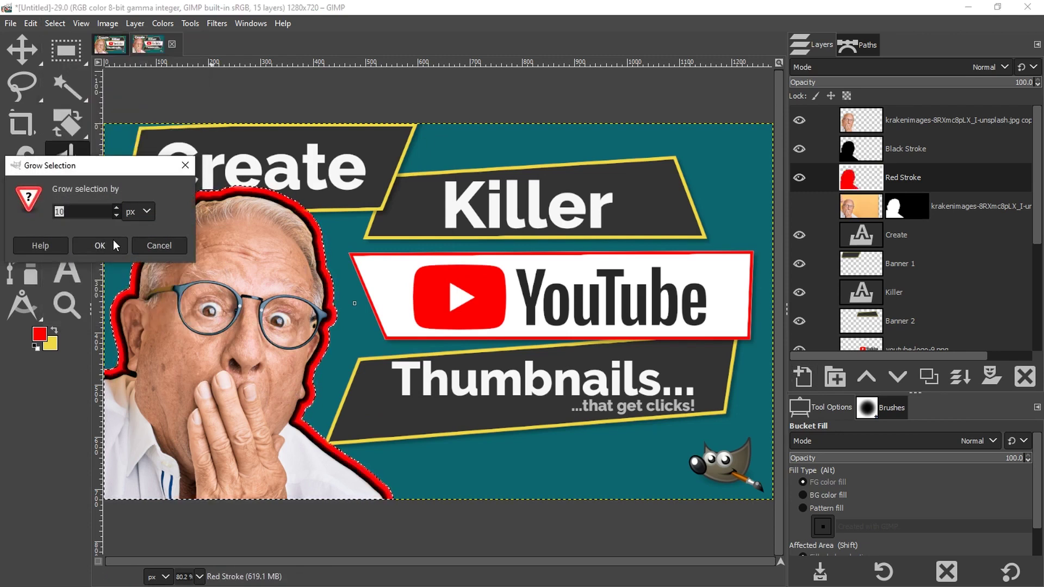
click(113, 240)
click(54, 331)
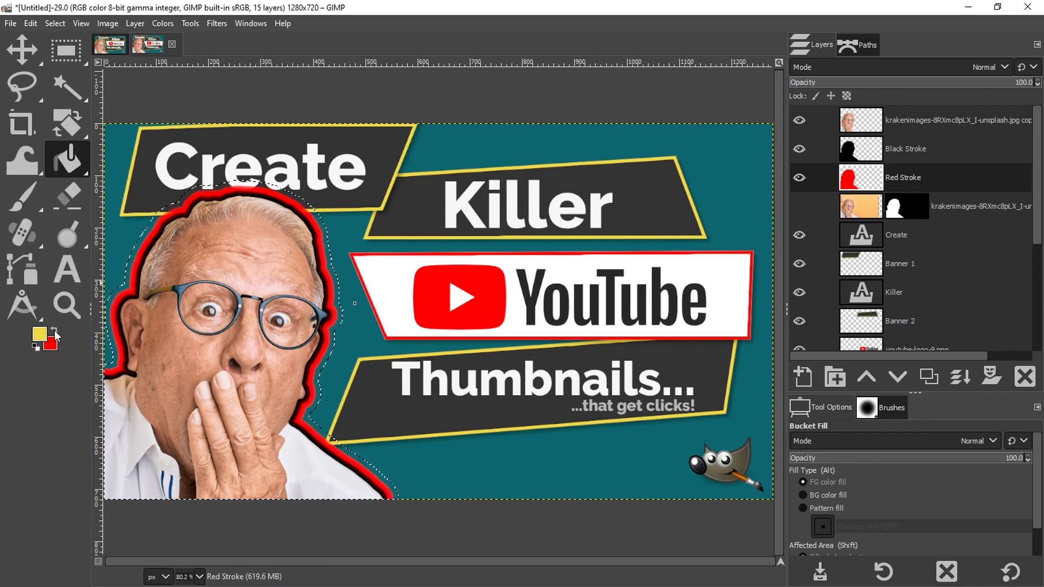
Add a transparent layer named Yellow Stroke above the masked photo layer, fill the selection with yellow, and deselect
click(872, 213)
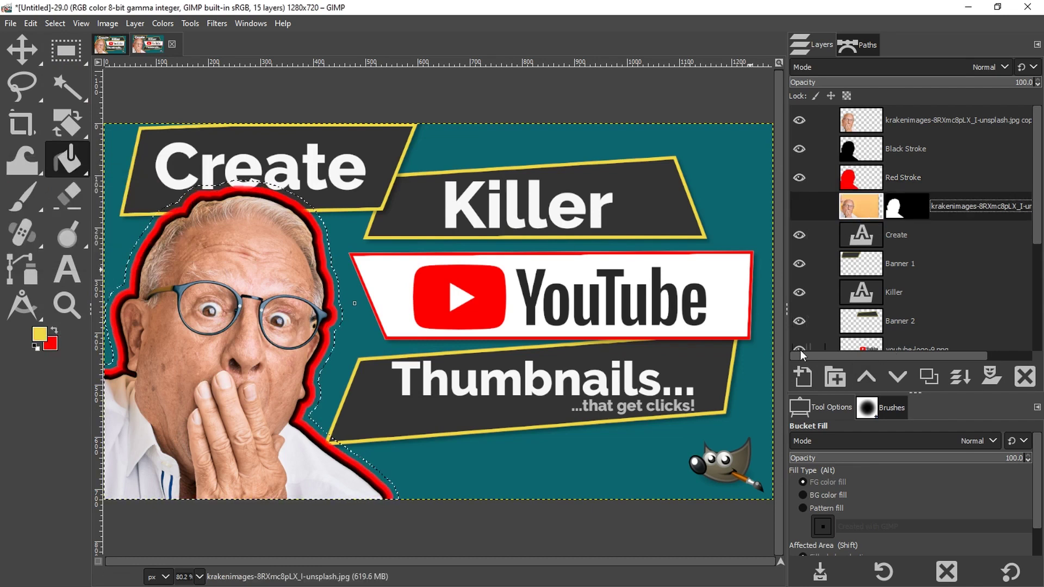
click(802, 376)
text(Yellow )
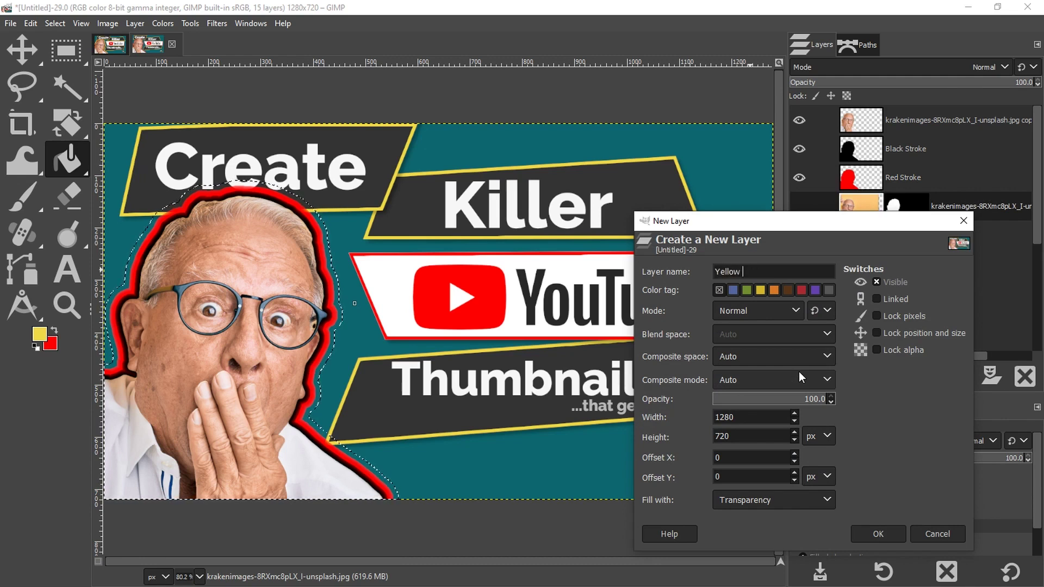
text(Stroke)
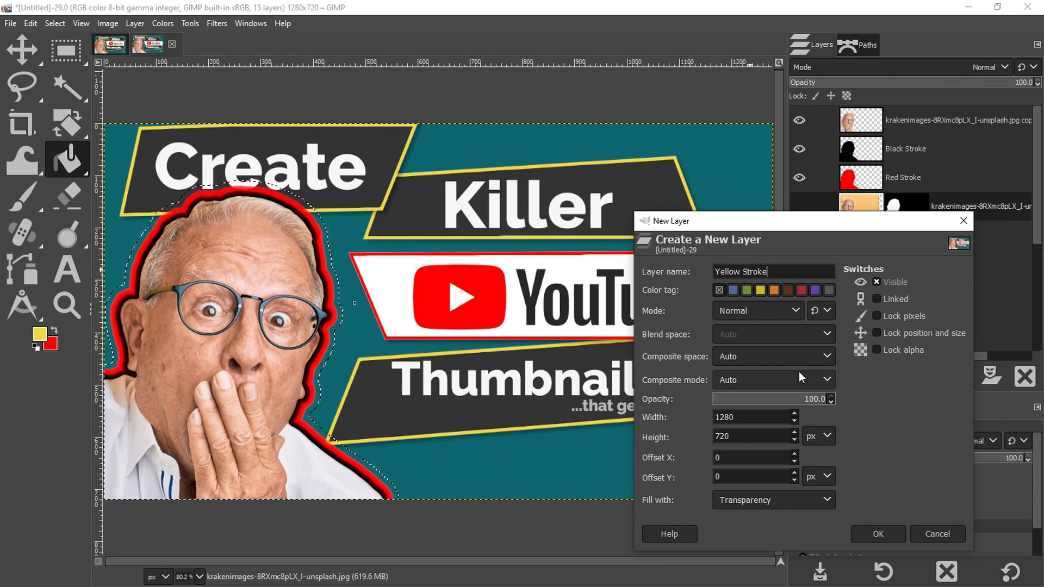
click(886, 536)
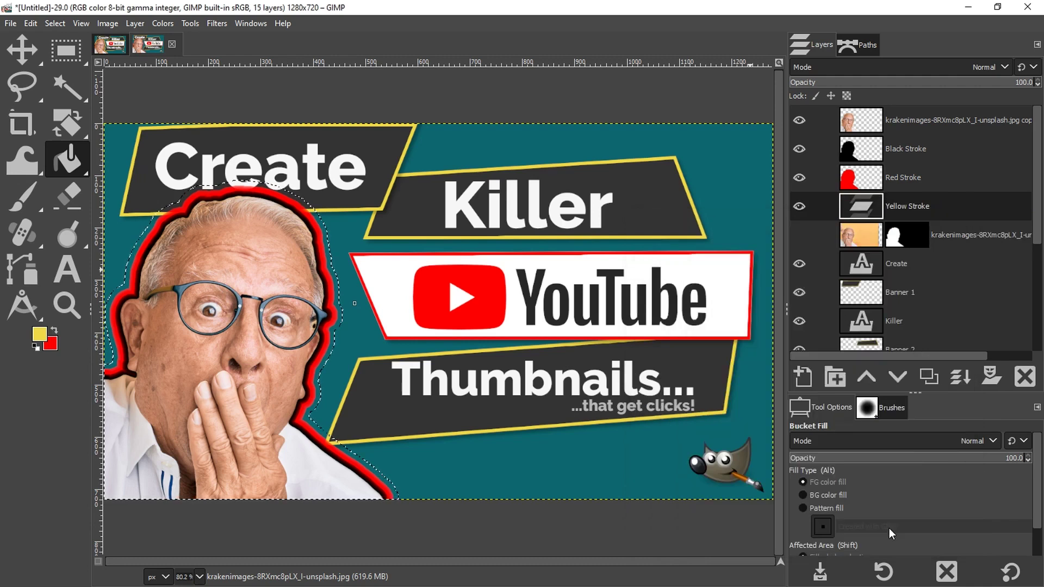
click(405, 356)
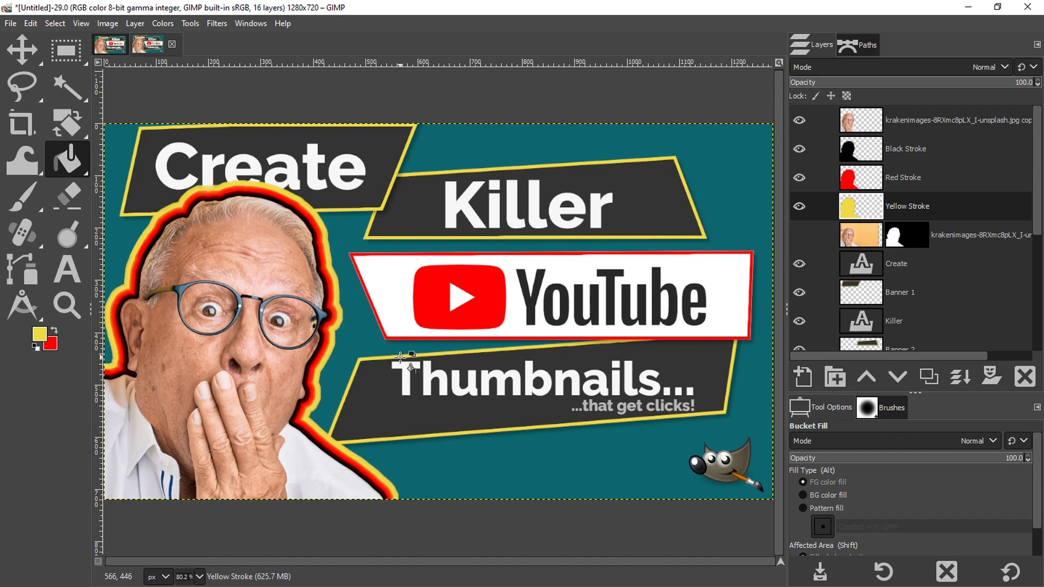
Switch to the ThumbnailDesign.xcf image and view the whole reference design with its strokes around the man
click(113, 45)
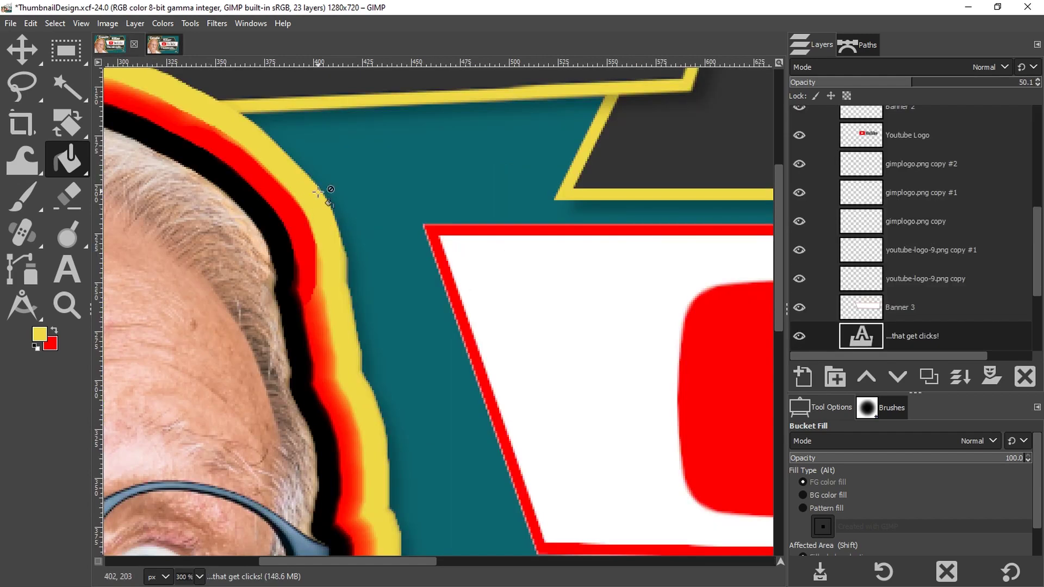
key(shift+ctrl+j)
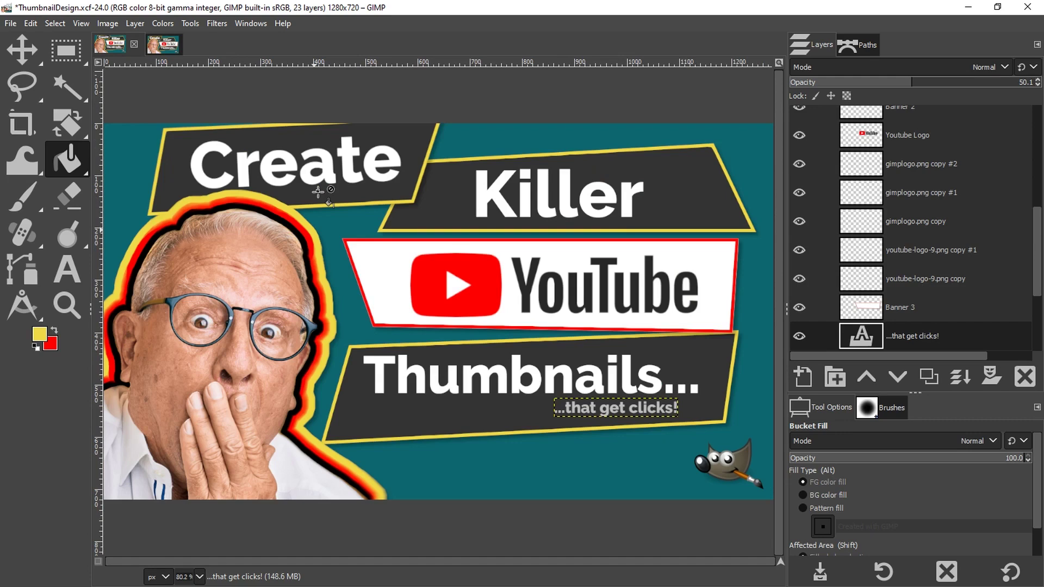